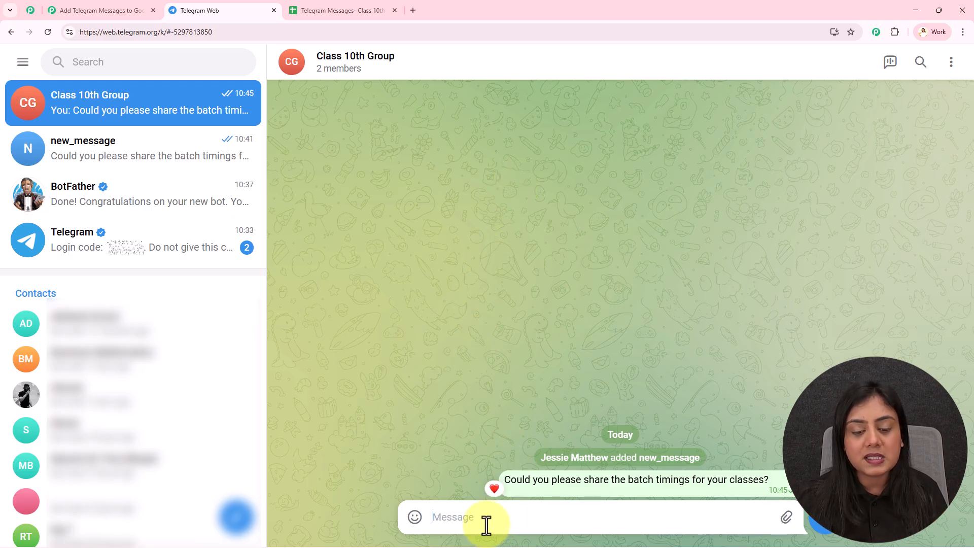
Step: Switch to the Google Sheets spreadsheet and review the first recorded message row, from name to chat ID
left_click(307, 9)
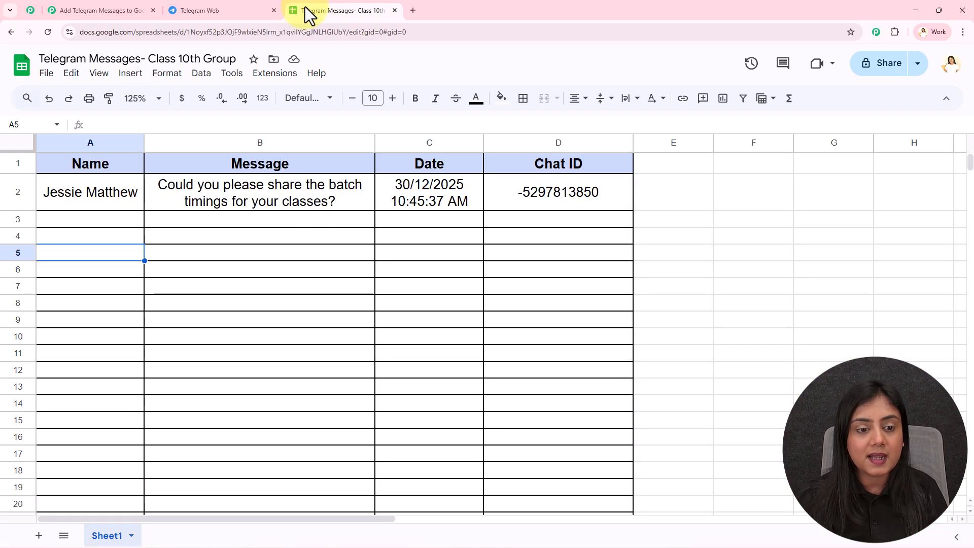
left_click_drag(107, 209, 577, 192)
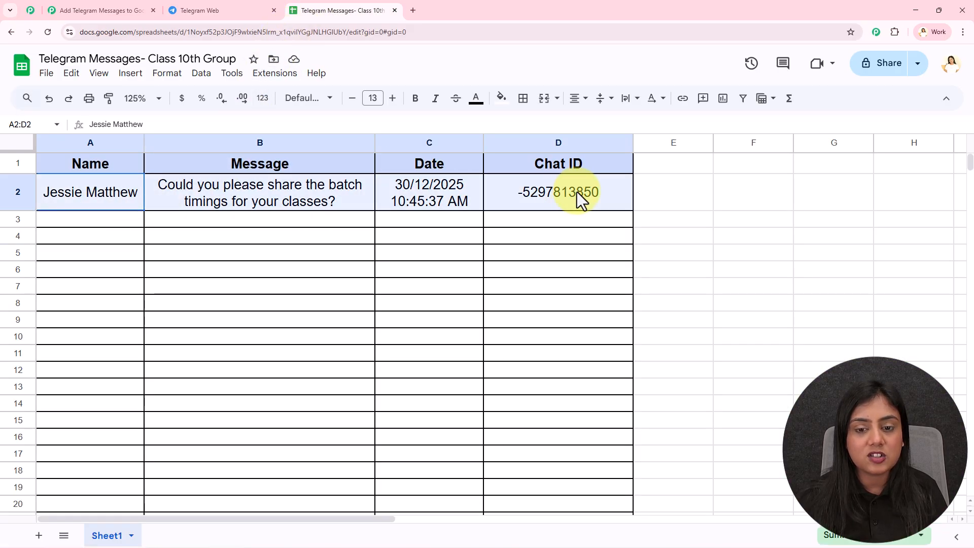
left_click(570, 233)
Step: Switch to Telegram Web and send "Is the SST test on Monday or Tuesday? Please confirm." to the Class 10th Group
left_click(214, 6)
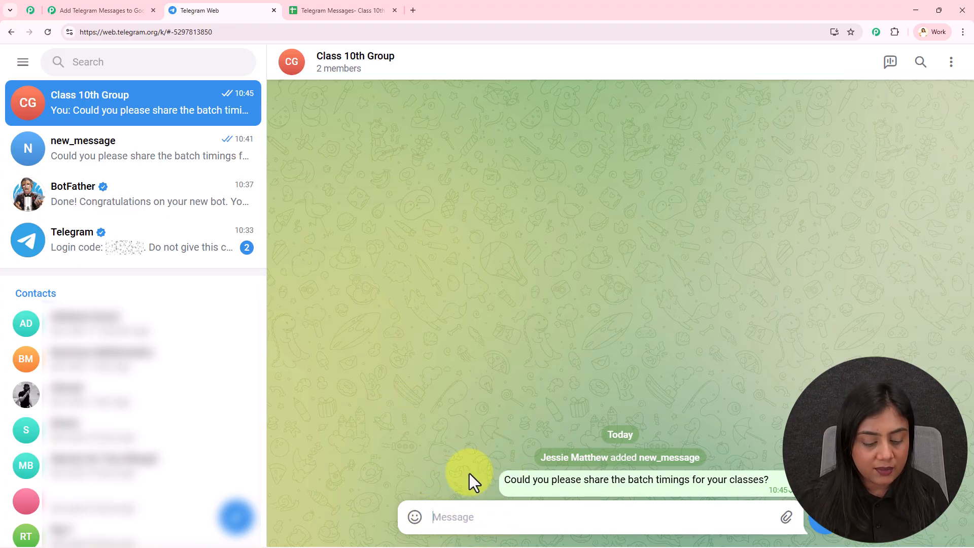
type("Is the SST test on Monday or Tuesday? Please confirm.")
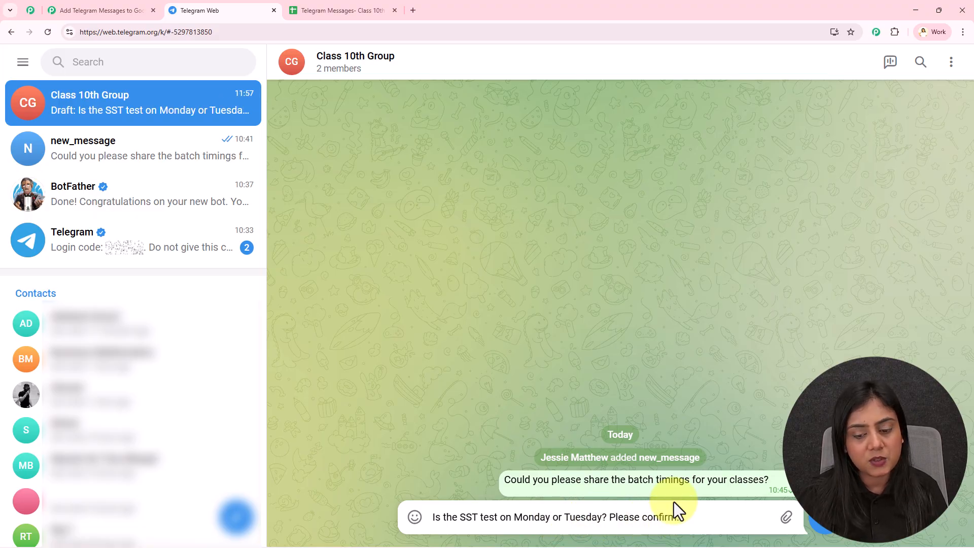
key("Return")
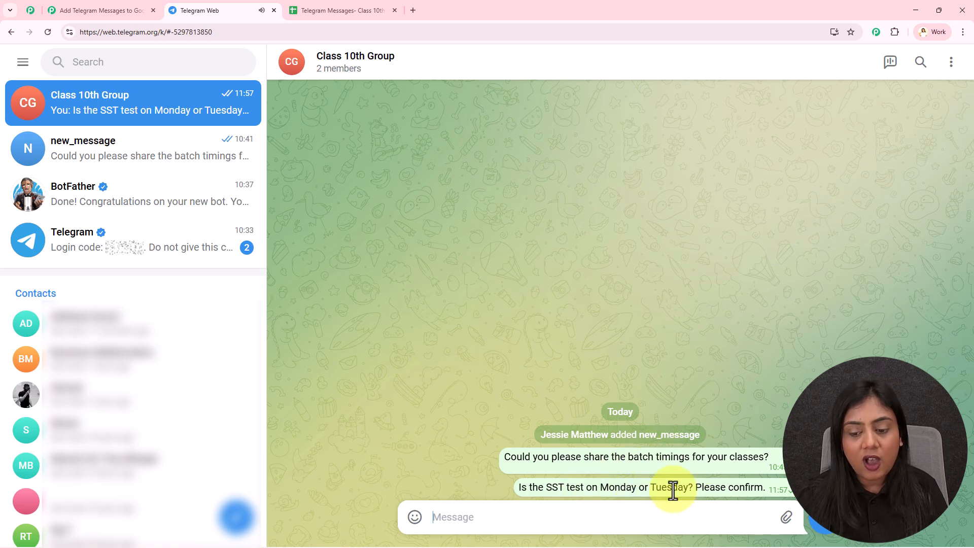
double_click(583, 480)
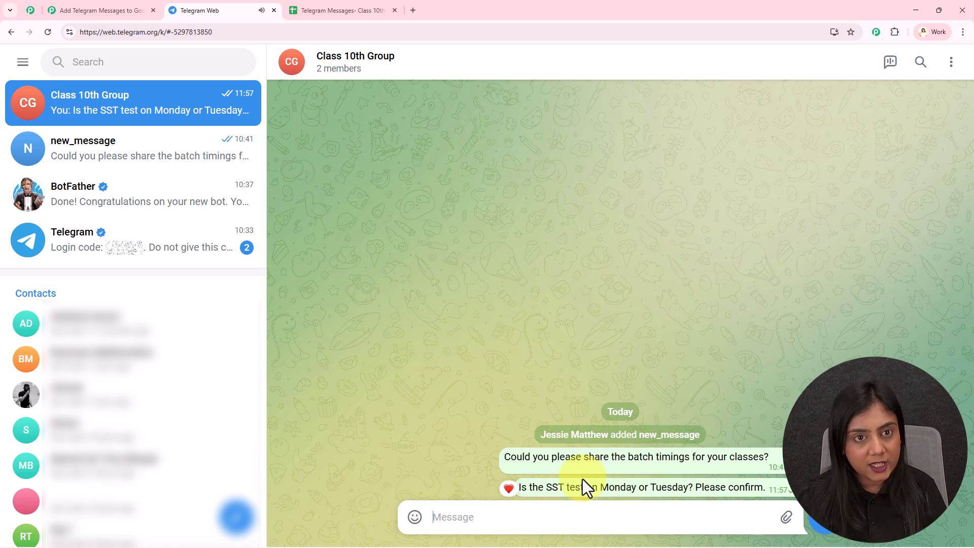
Step: In the Google Sheets spreadsheet, widen the Date column and check the name, message, date and chat ID in row 3
left_click(378, 9)
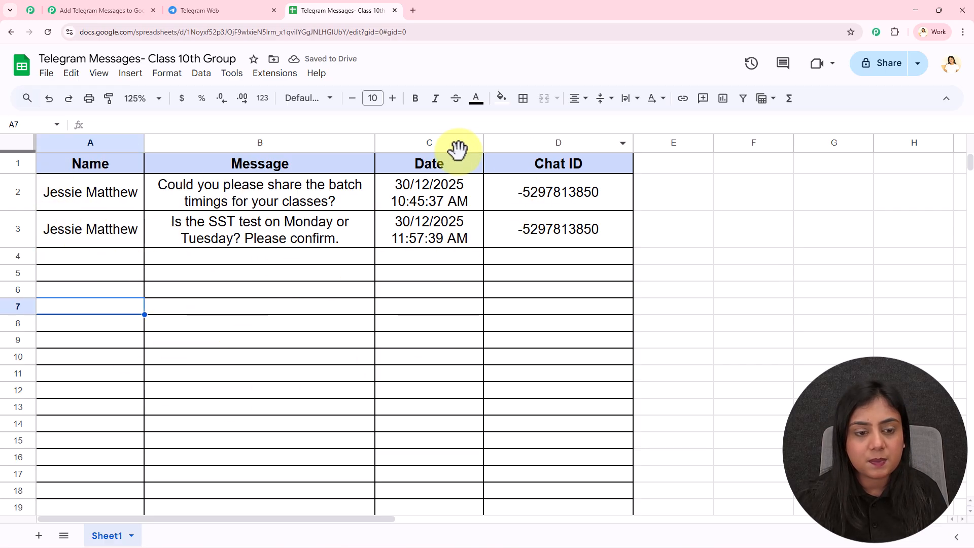
left_click_drag(483, 142, 582, 143)
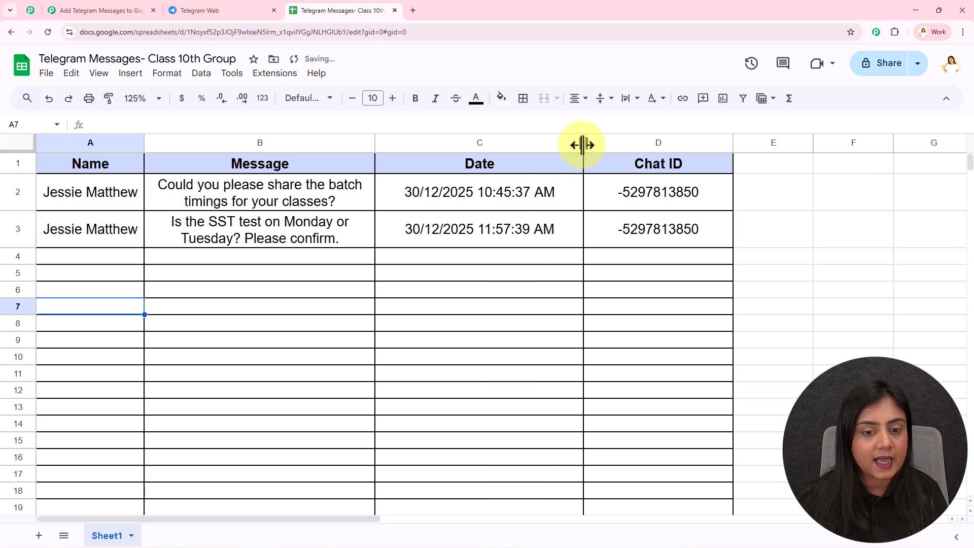
left_click(111, 230)
left_click(105, 166)
left_click(110, 222)
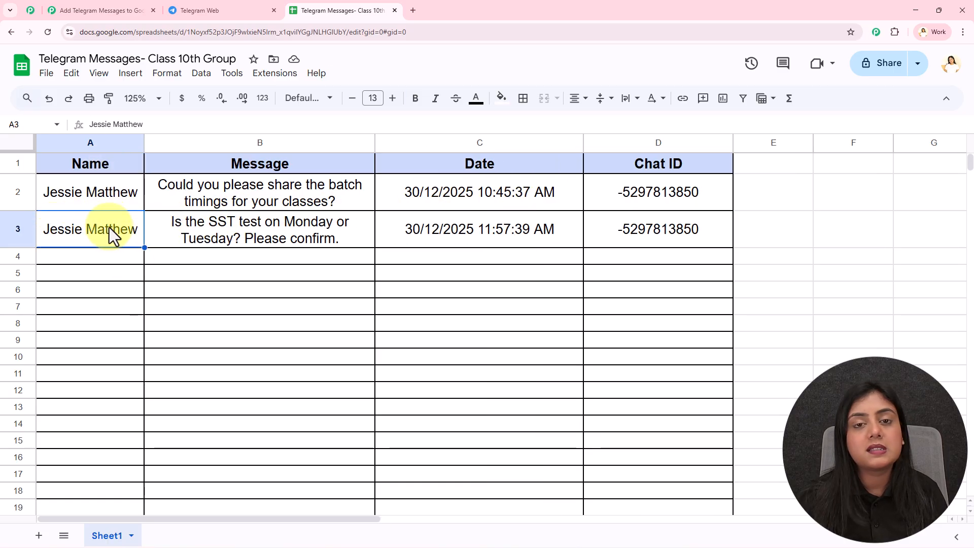
left_click(330, 233)
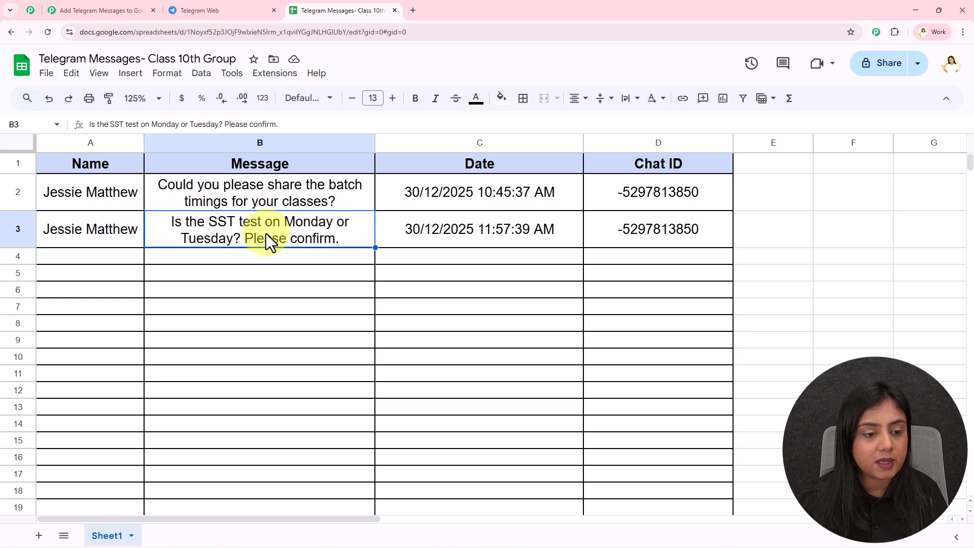
left_click(457, 237)
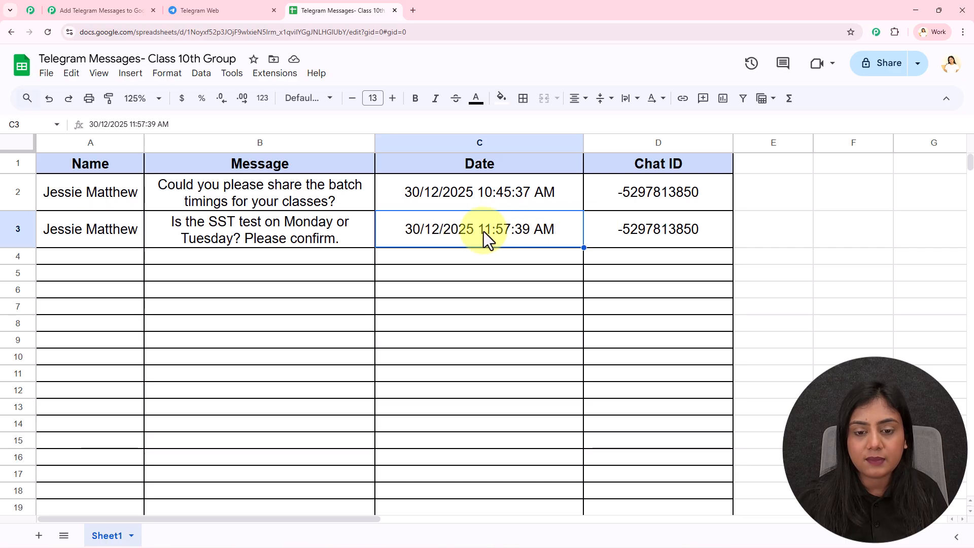
left_click(698, 239)
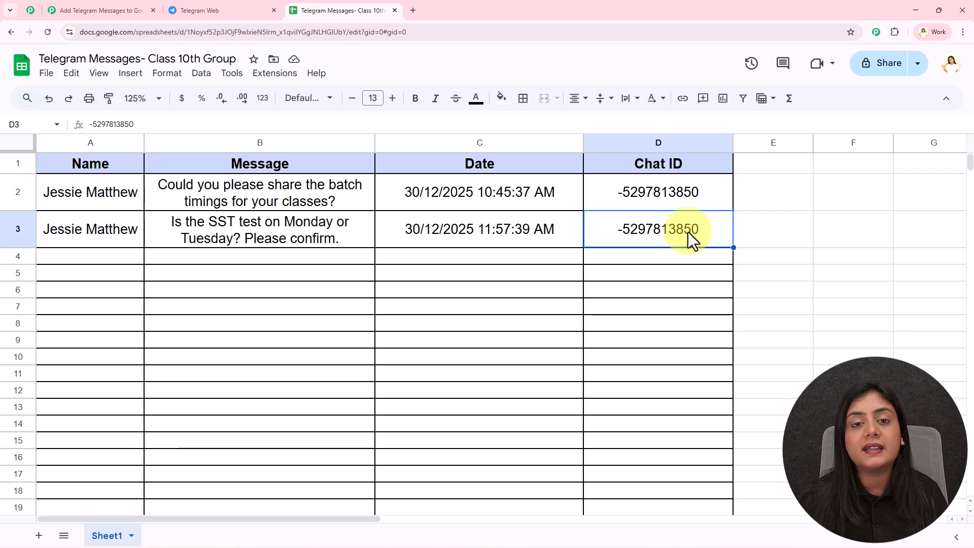
Step: Compare the Telegram group chat with the spreadsheet, and view the finished Pabbly Connect workflow behind them
left_click(226, 7)
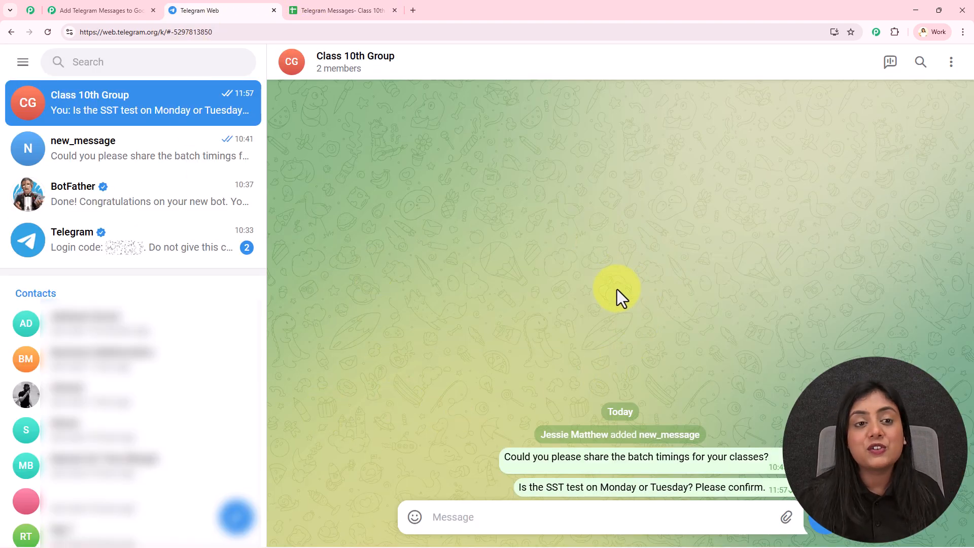
left_click(372, 6)
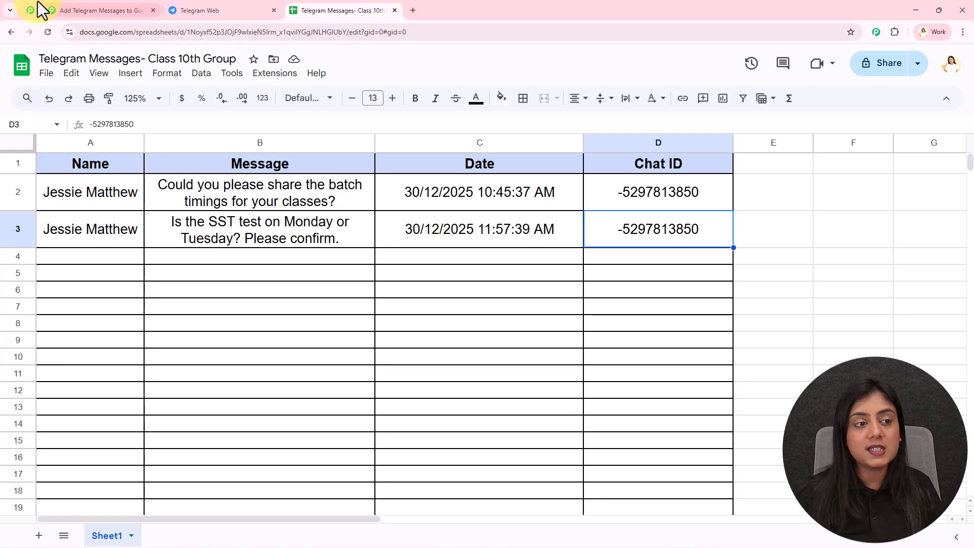
left_click(76, 9)
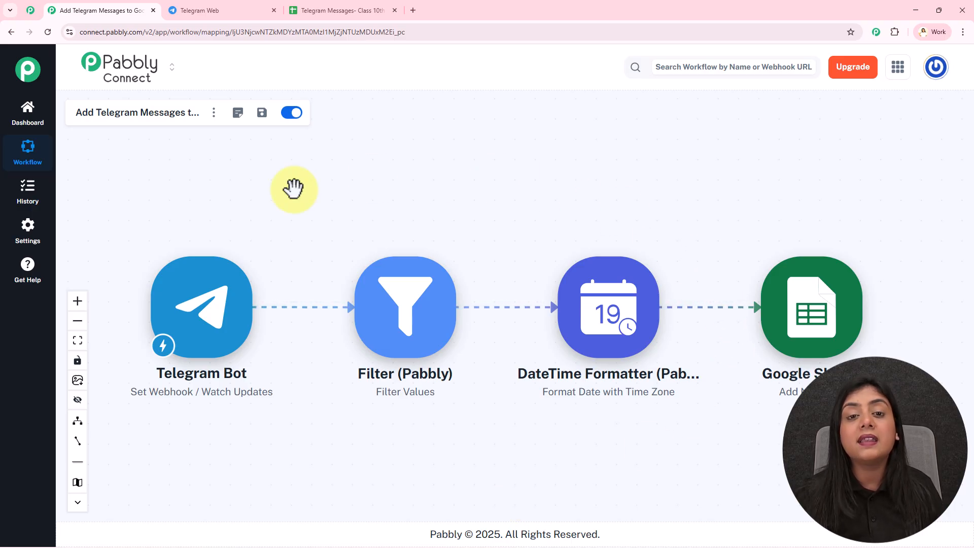
left_click(152, 11)
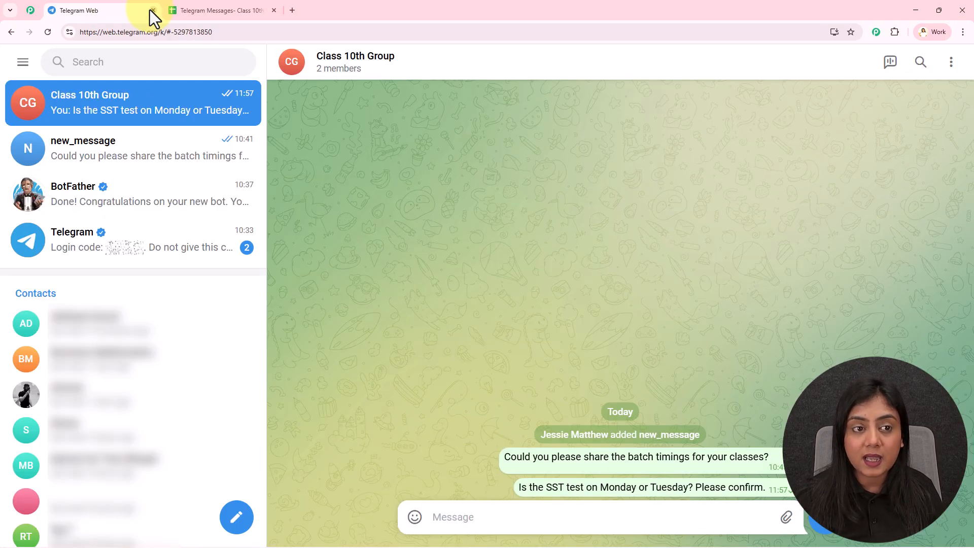
left_click(292, 11)
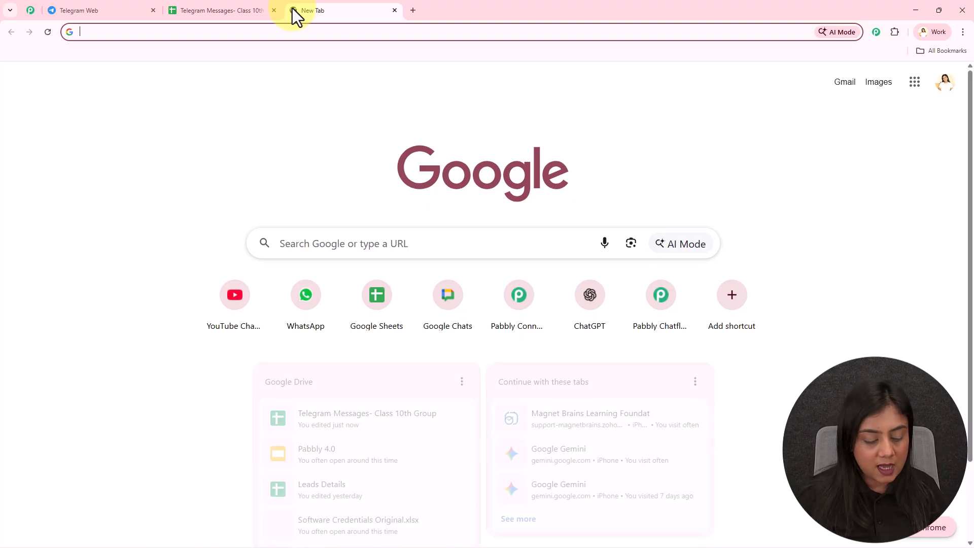
type("www.pa")
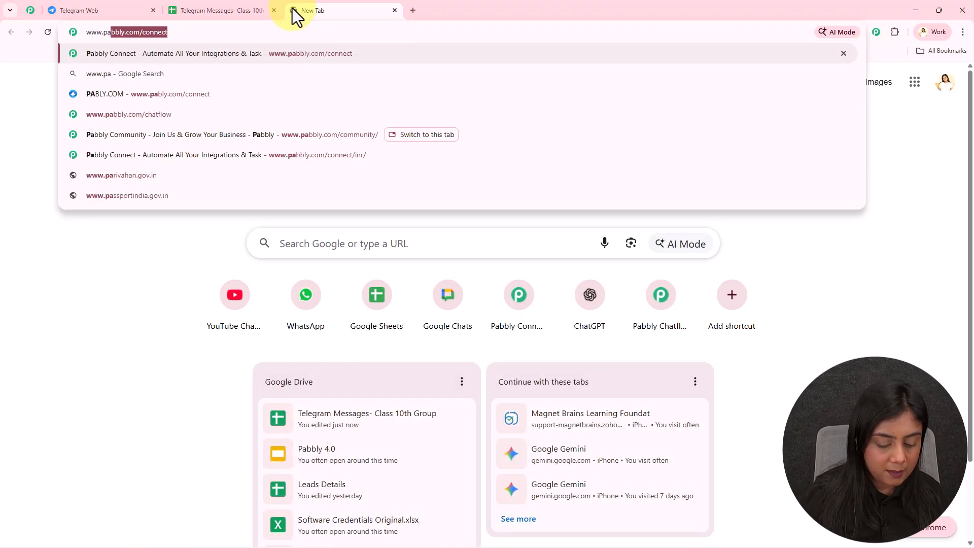
type("bbly.com")
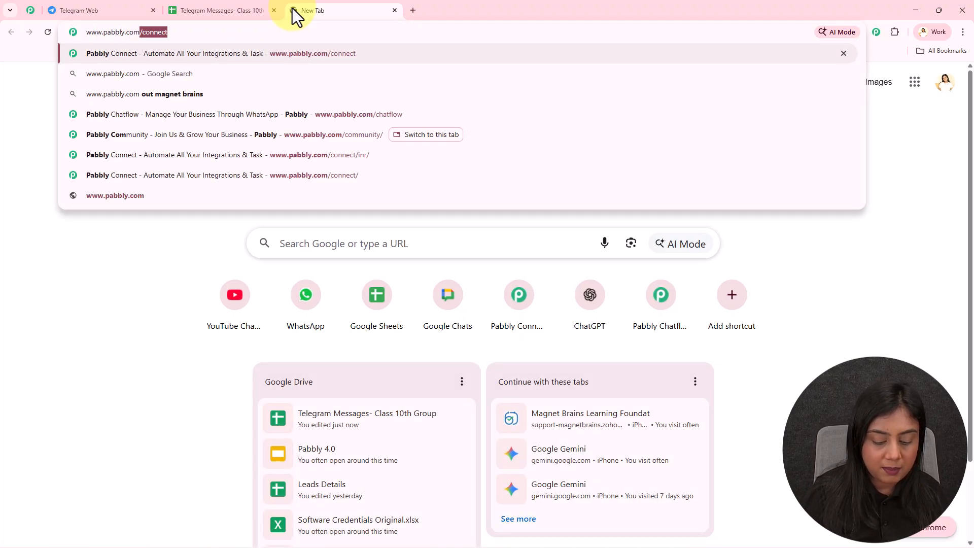
type("/connect/")
key("Return")
left_click_drag(292, 8, 109, 5)
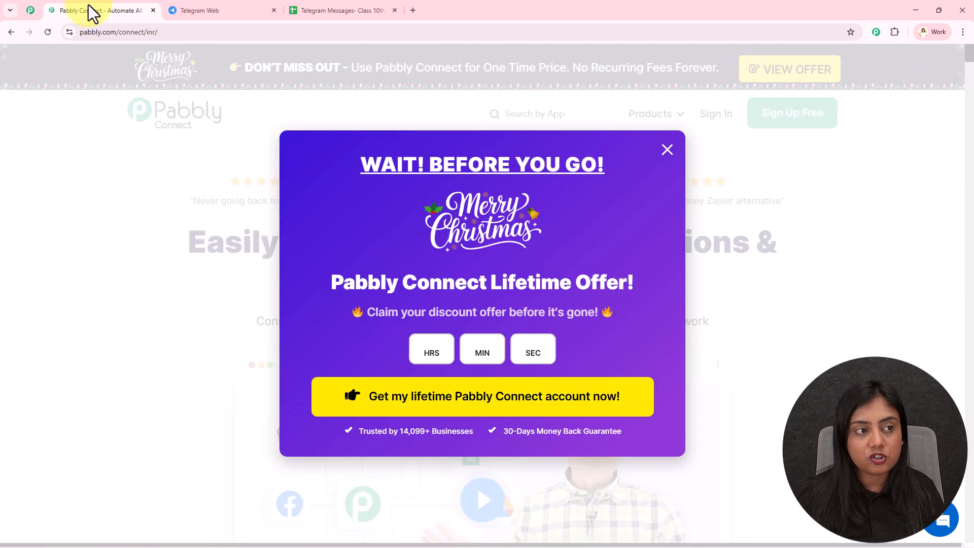
Step: Switch to the Pabbly Community page and look through its listed member benefits
left_click(29, 11)
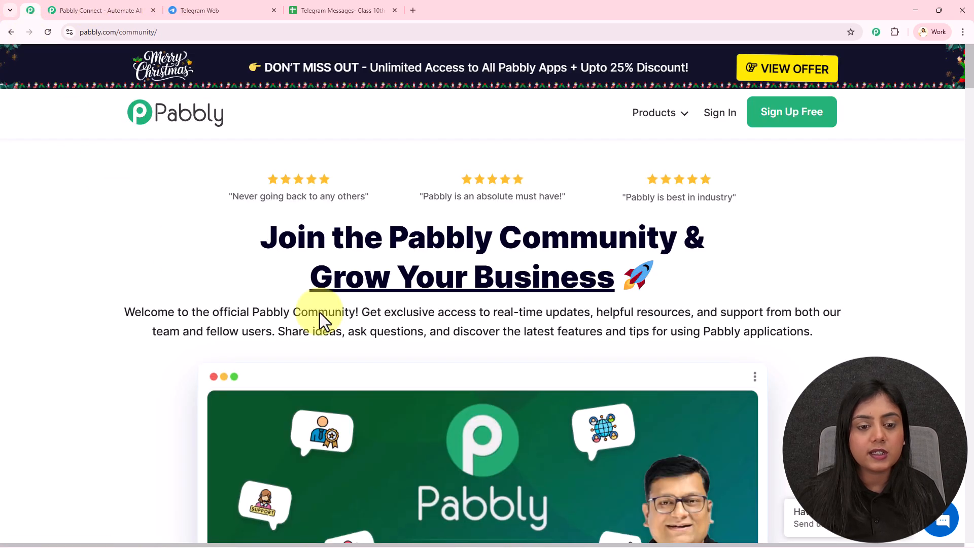
middle_click(894, 158)
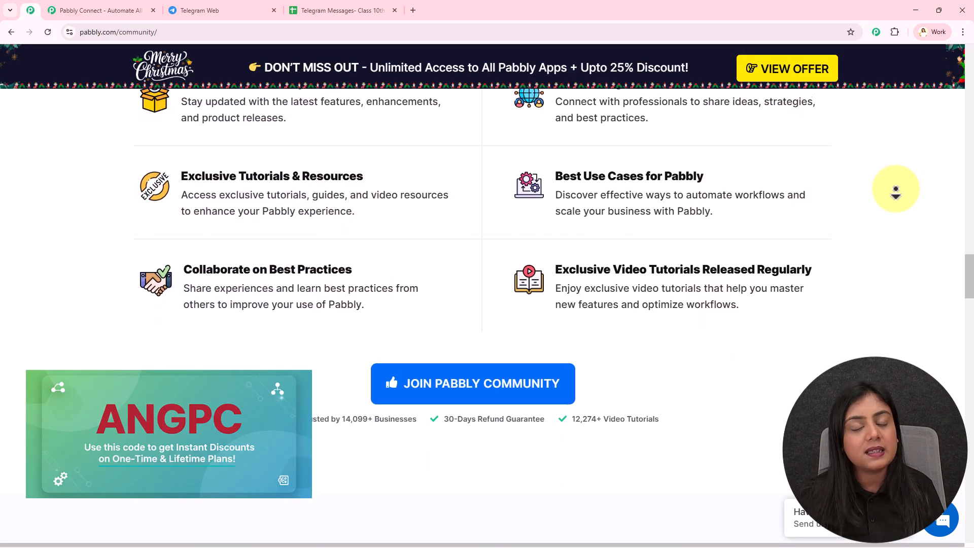
middle_click(896, 190)
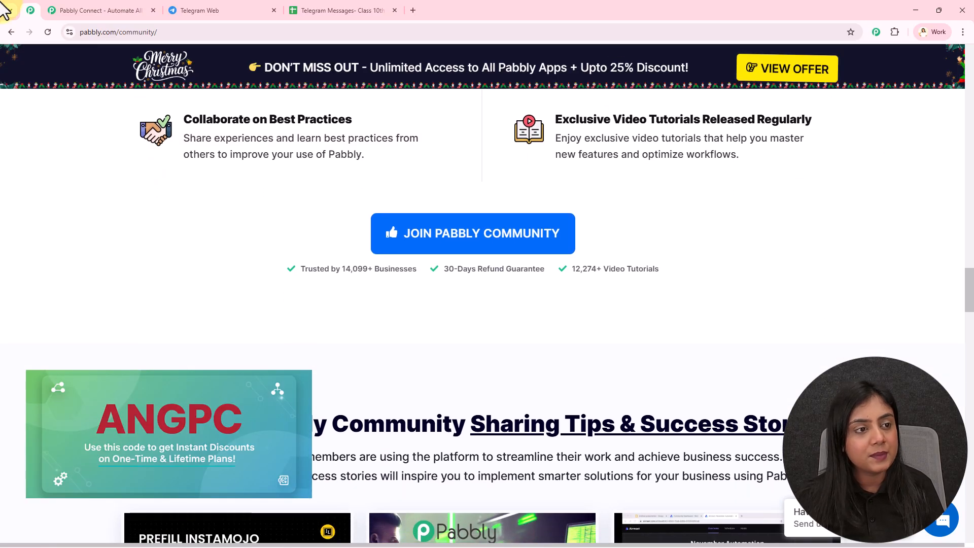
Step: Return to the Pabbly Connect site, dismiss the lifetime offer popup and sign in to the existing account
left_click(109, 9)
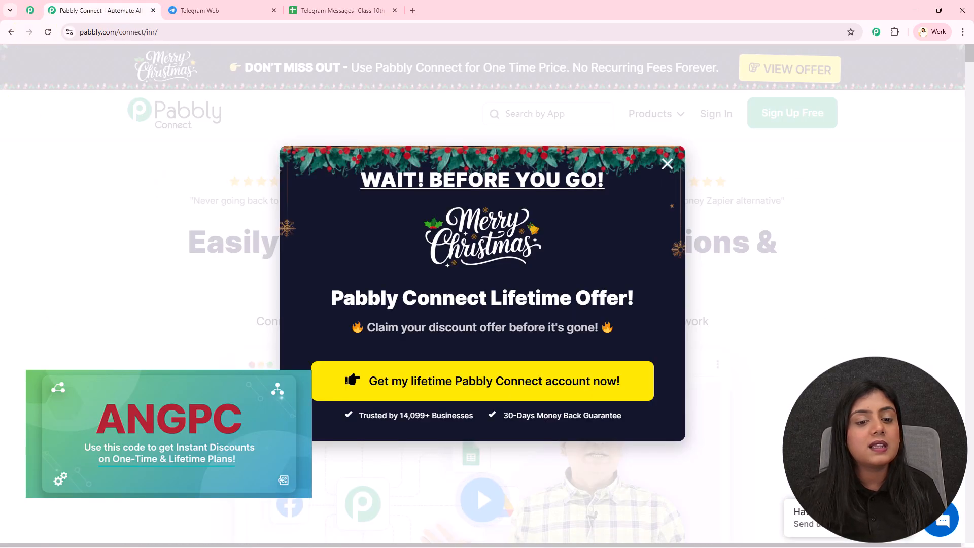
left_click(754, 251)
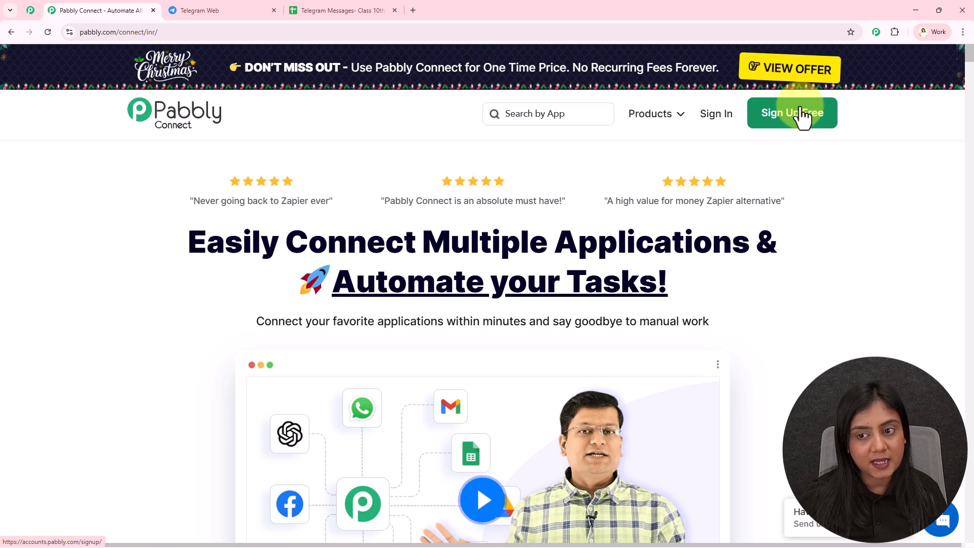
left_click(723, 118)
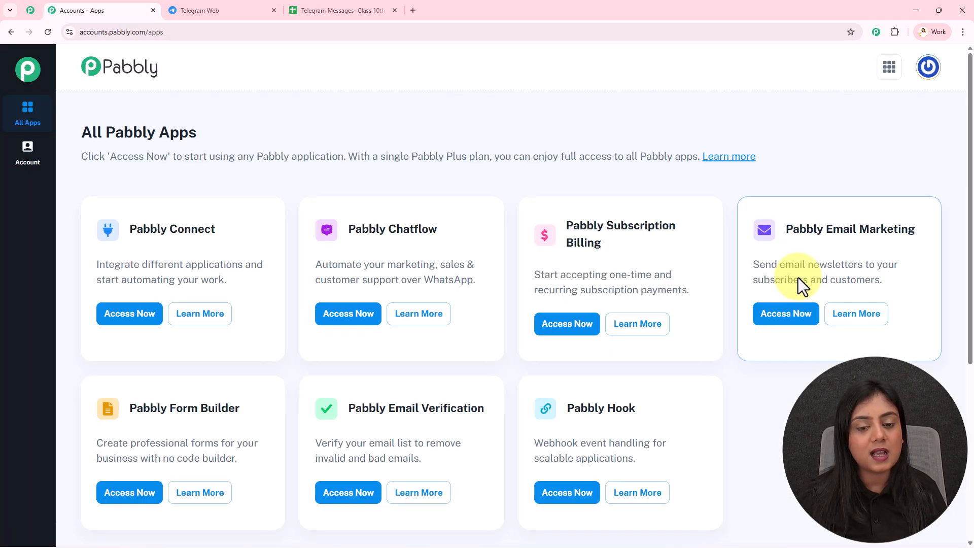
Step: Open the Pabbly Connect dashboard from the All Pabbly Apps page
left_click_drag(80, 130, 235, 133)
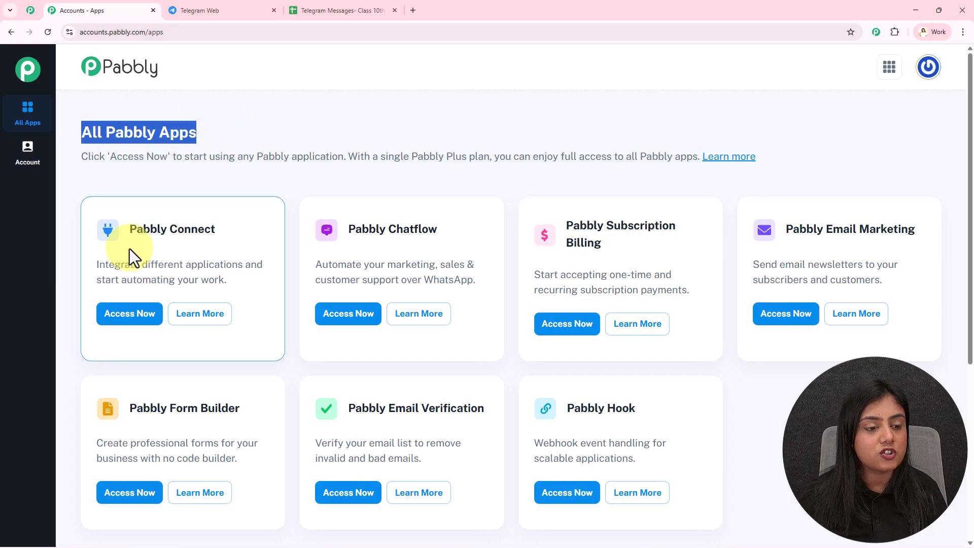
left_click_drag(127, 231, 216, 230)
left_click(118, 318)
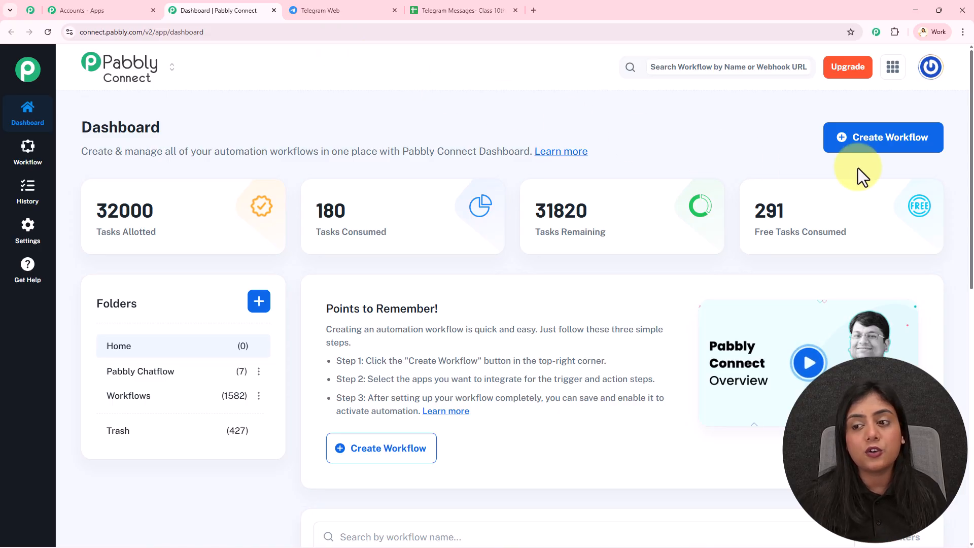
Step: Start a new workflow with the New (Beta) builder and name it "Add Telegram Messages to Google Sheets Automatically"
left_click(911, 138)
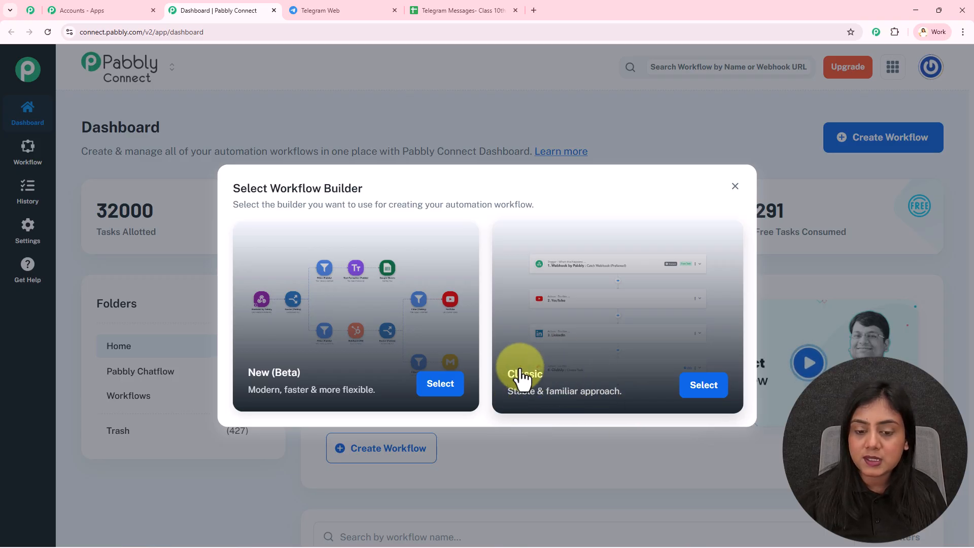
left_click(431, 388)
triple_click(419, 269)
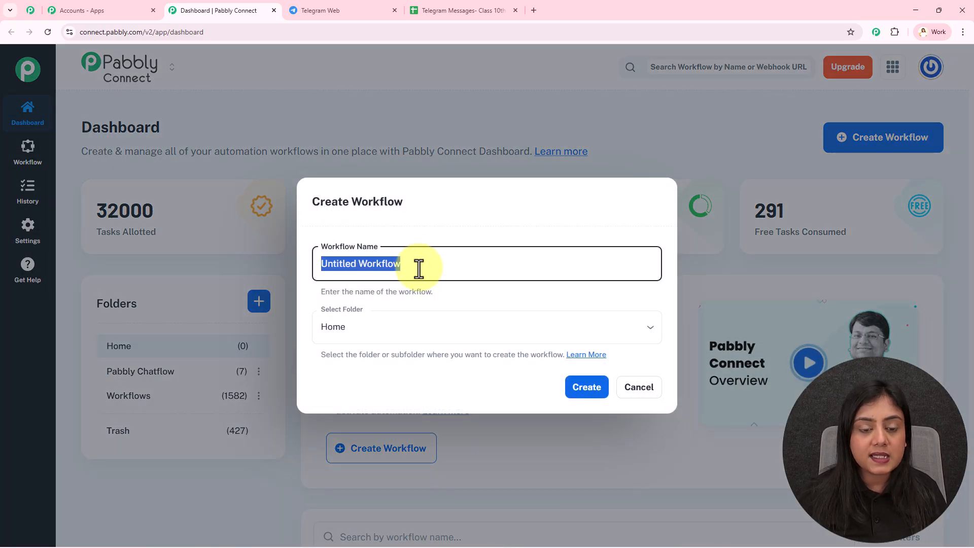
key("BackSpace")
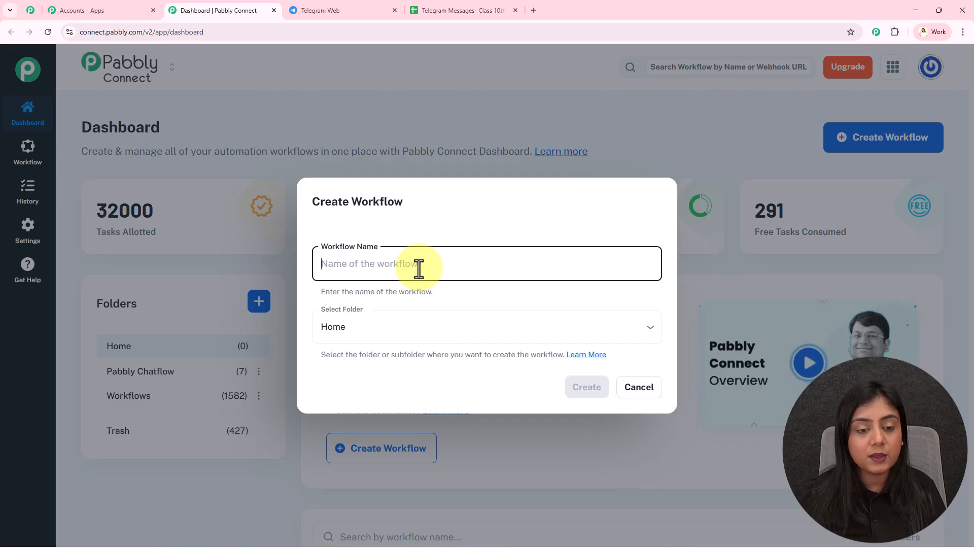
type("Add Telegram Messages to Google Sheets Automatically")
left_click_drag(338, 264, 567, 264)
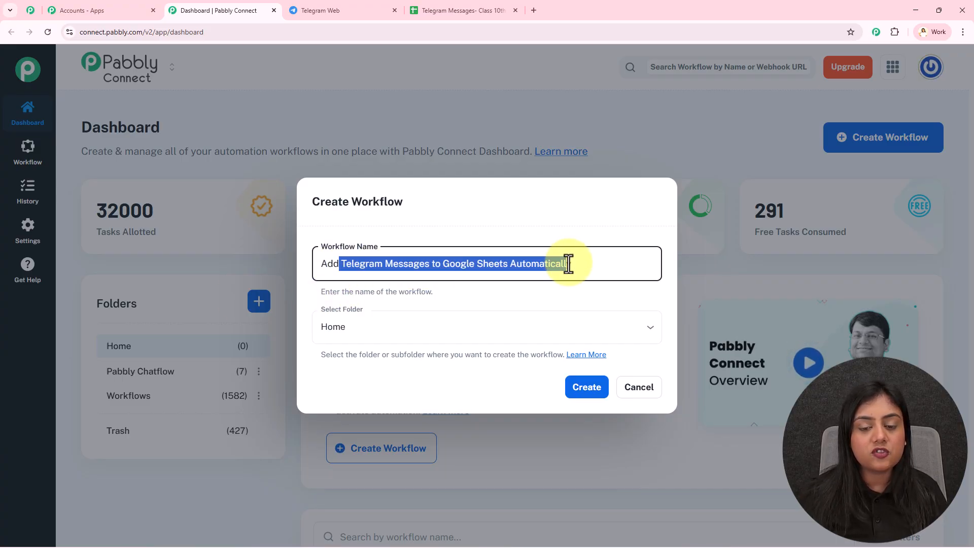
Step: Choose the Workflows folder for the new workflow and create it
left_click(562, 310)
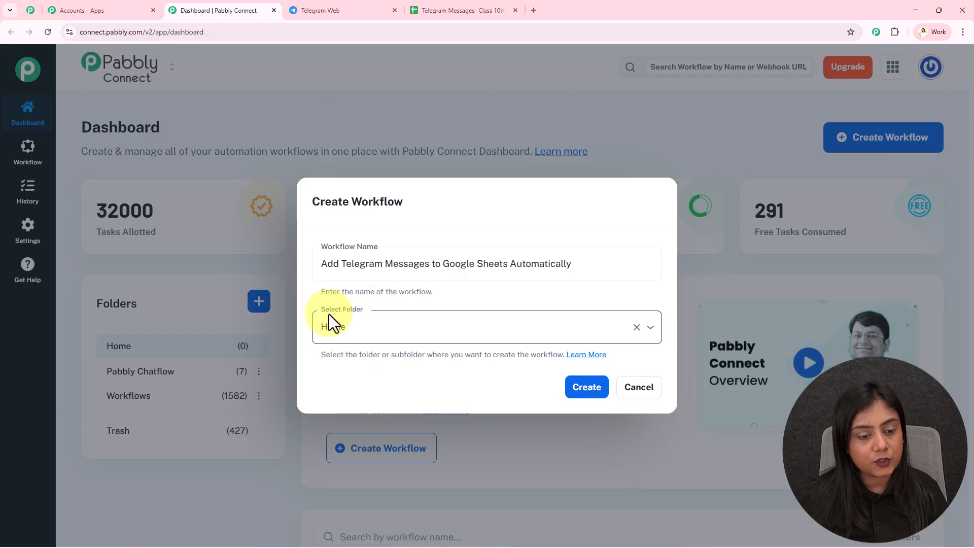
left_click(463, 327)
left_click(401, 406)
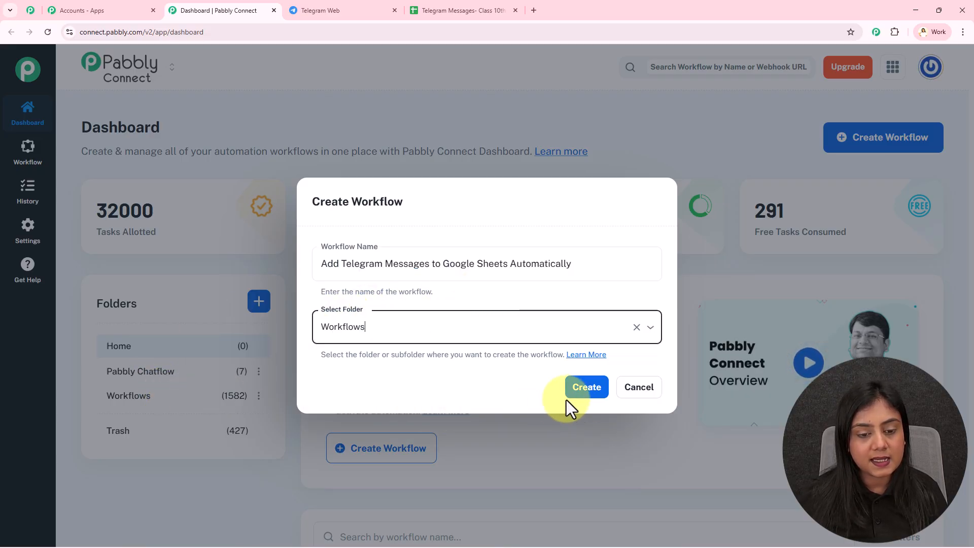
left_click(590, 392)
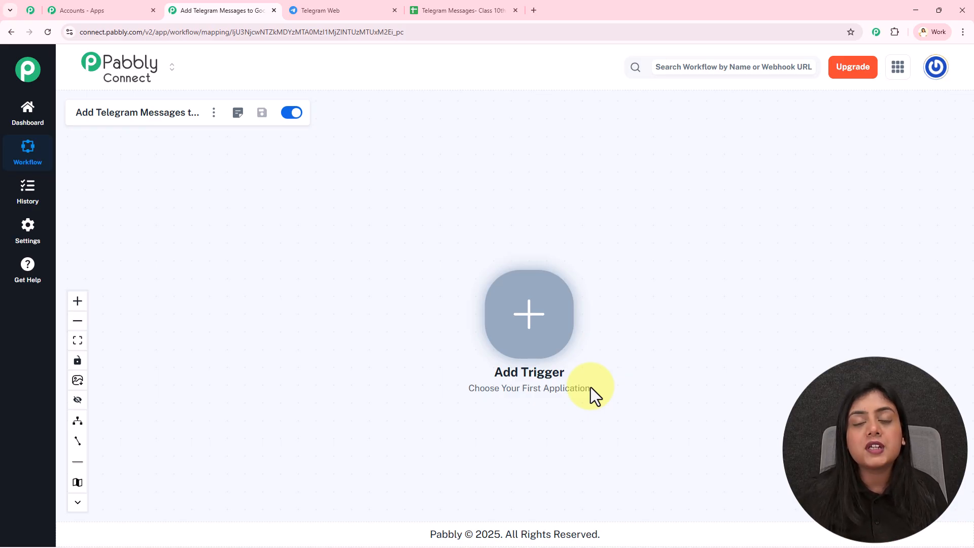
Step: Set the workflow trigger to the Telegram Bot app with the Set Webhook / Watch Updates event
right_click(552, 289)
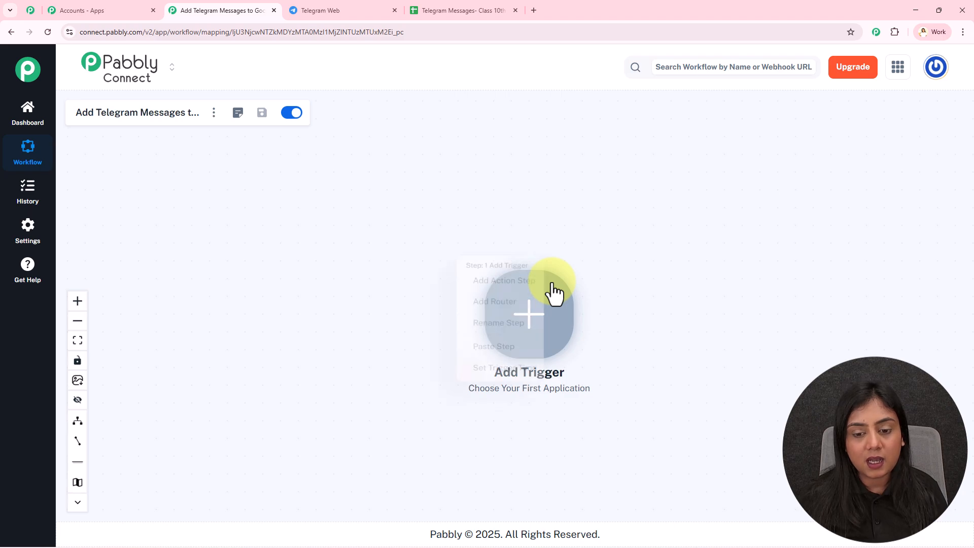
left_click(568, 232)
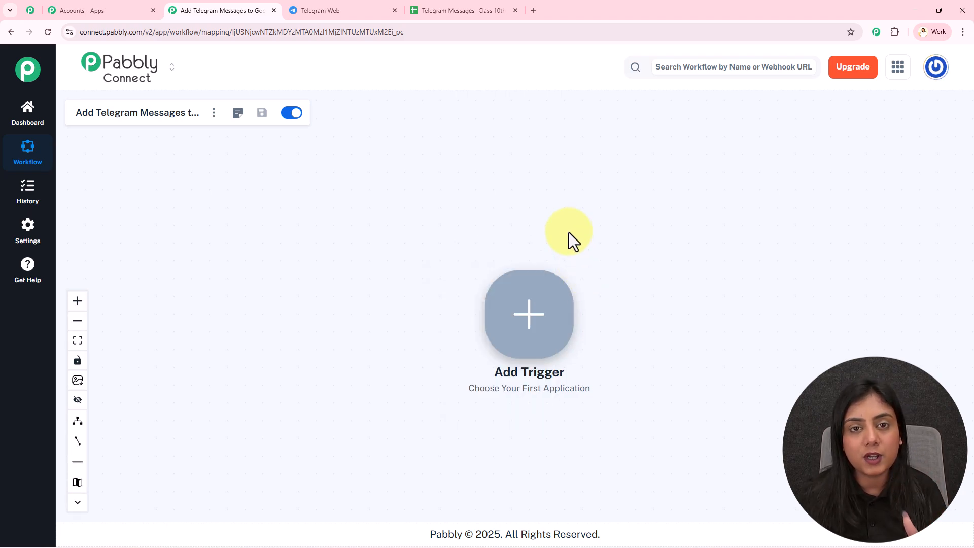
left_click(526, 336)
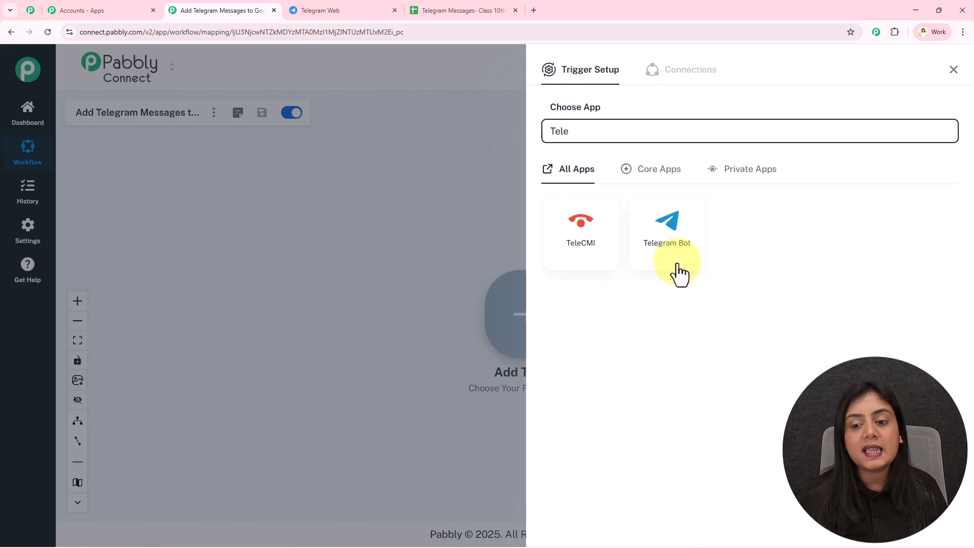
left_click(680, 265)
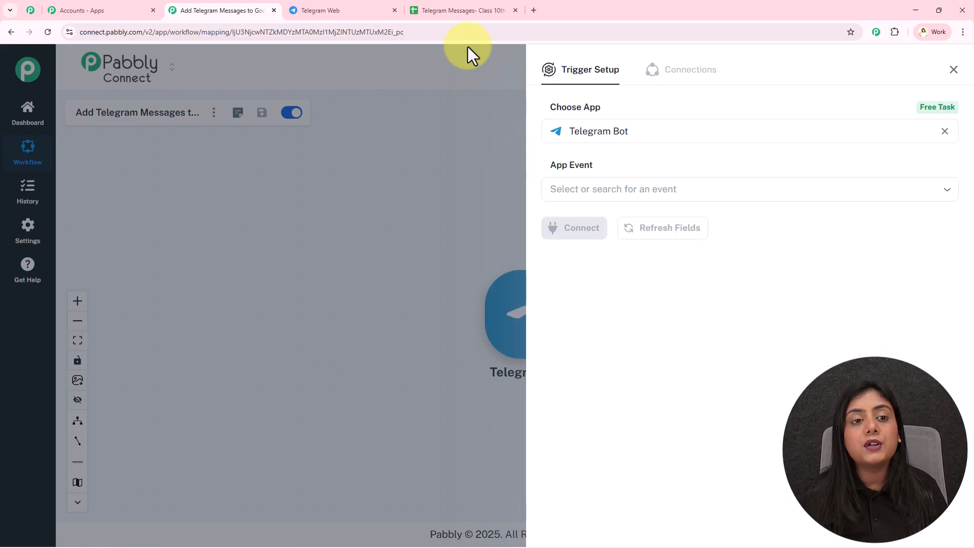
left_click(317, 10)
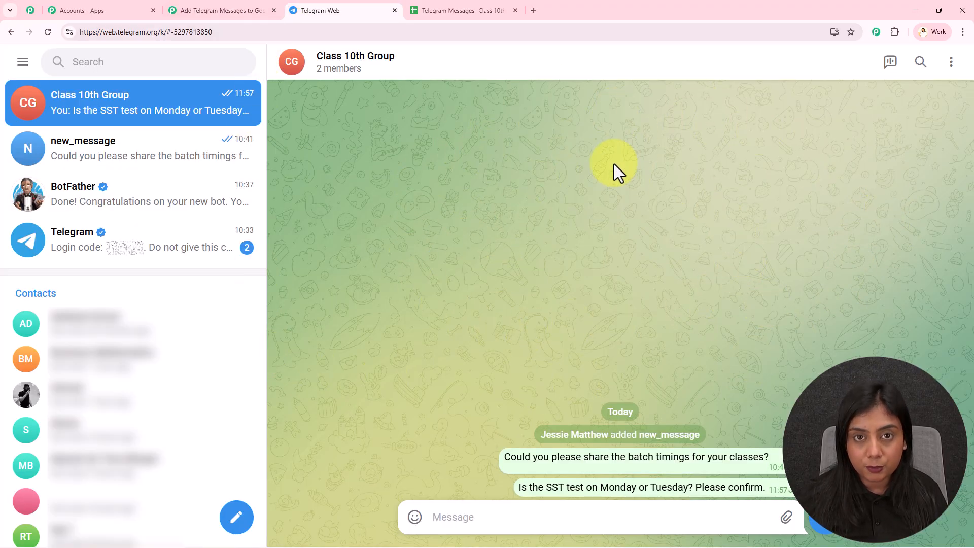
left_click(197, 4)
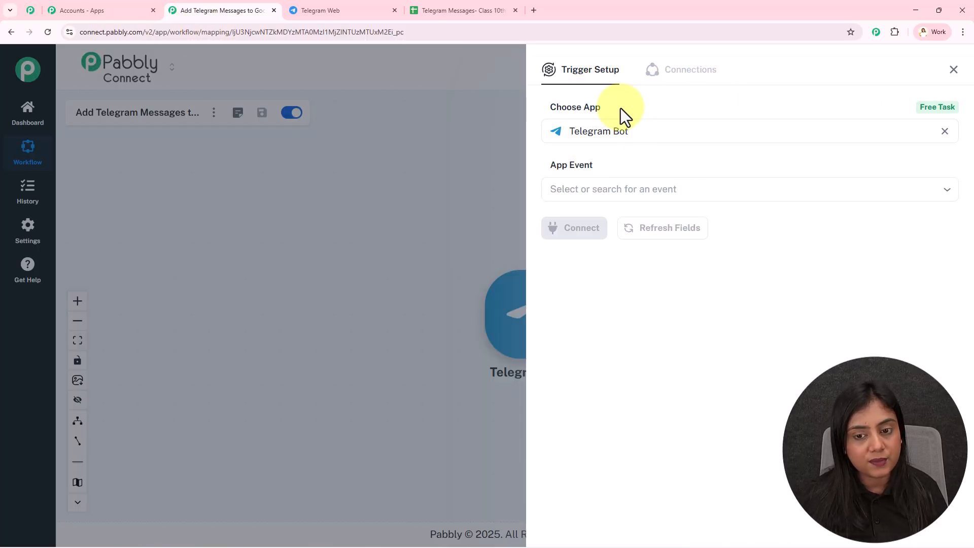
left_click(605, 189)
left_click(599, 215)
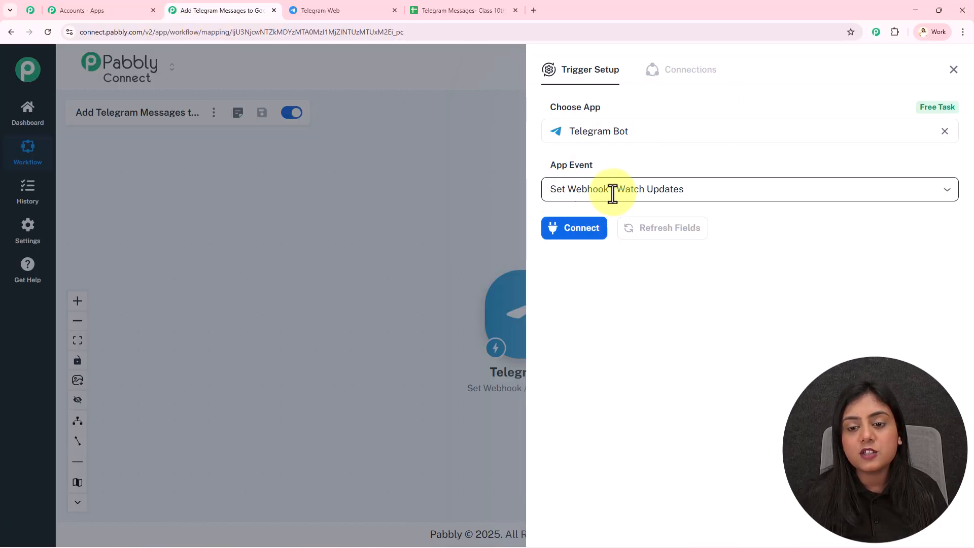
Step: Begin connecting the Telegram Bot trigger by choosing to add a new connection instead of an existing one
left_click(558, 231)
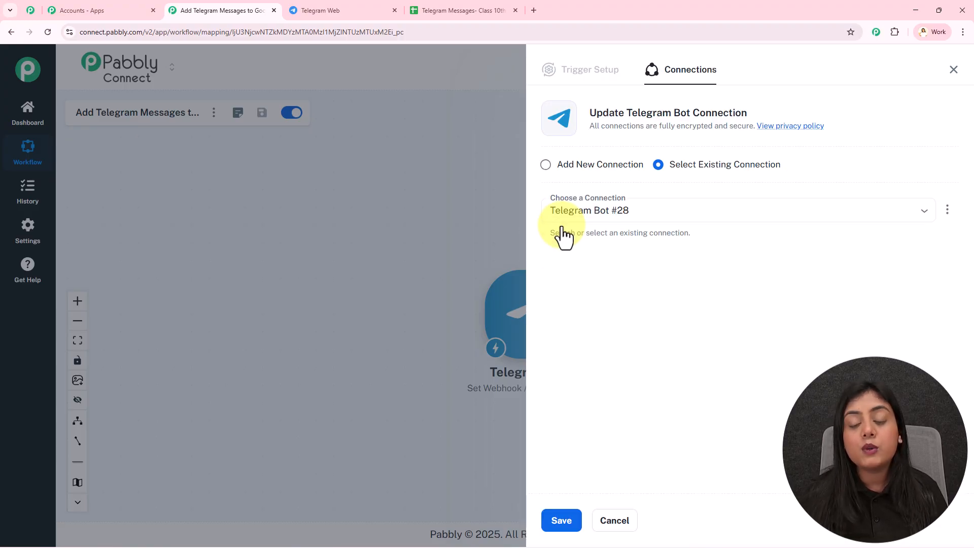
left_click(669, 211)
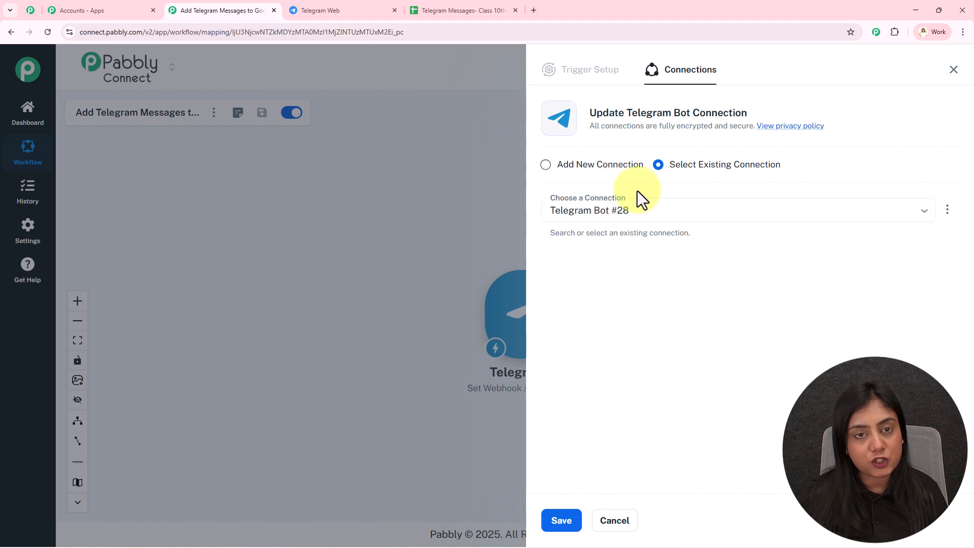
left_click(623, 167)
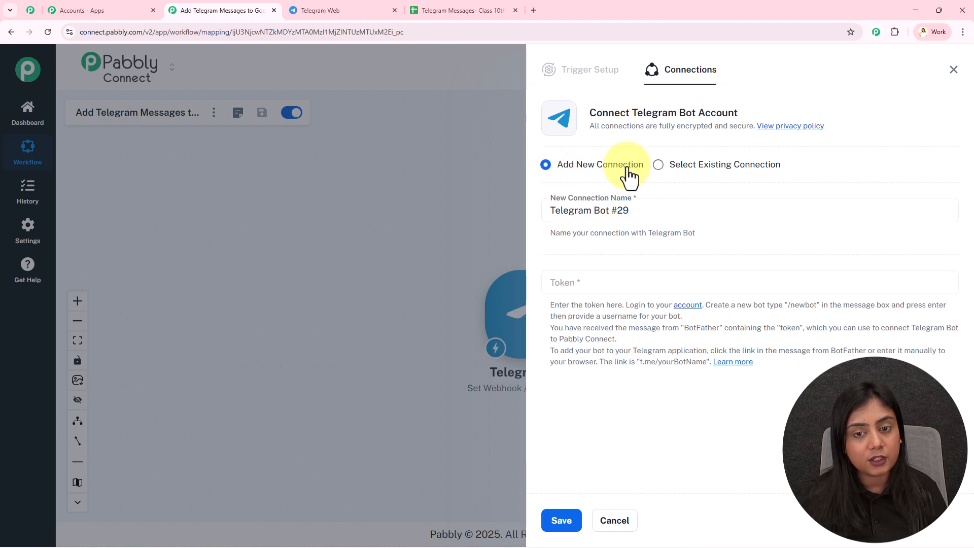
left_click(558, 283)
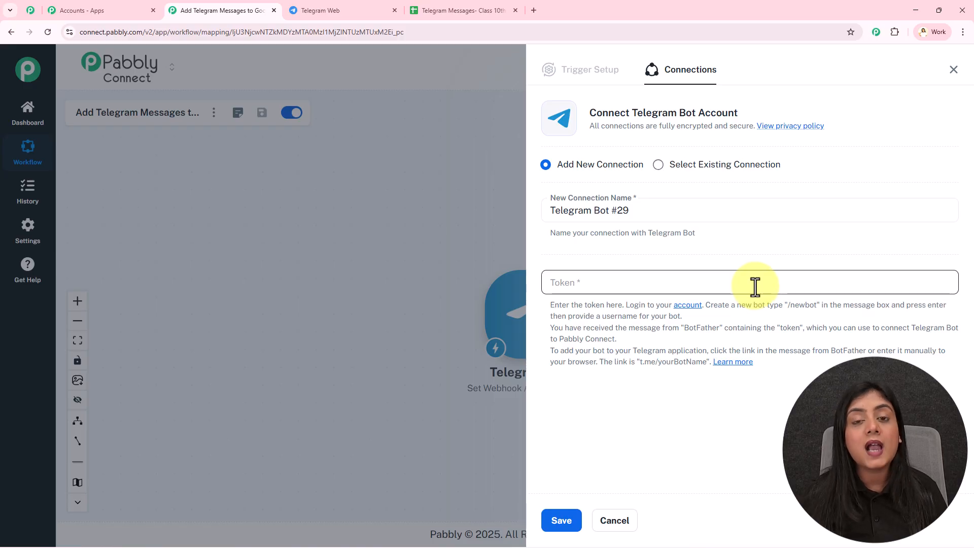
Step: Read the token instructions and the linked Pabbly forum guide on creating a Telegram bot, then close the guide
left_click_drag(550, 306, 740, 351)
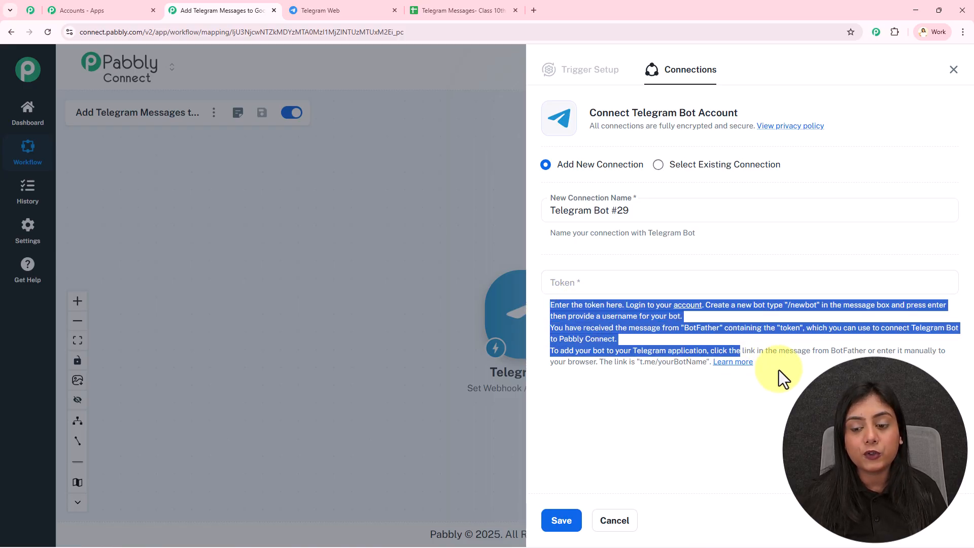
left_click(737, 362)
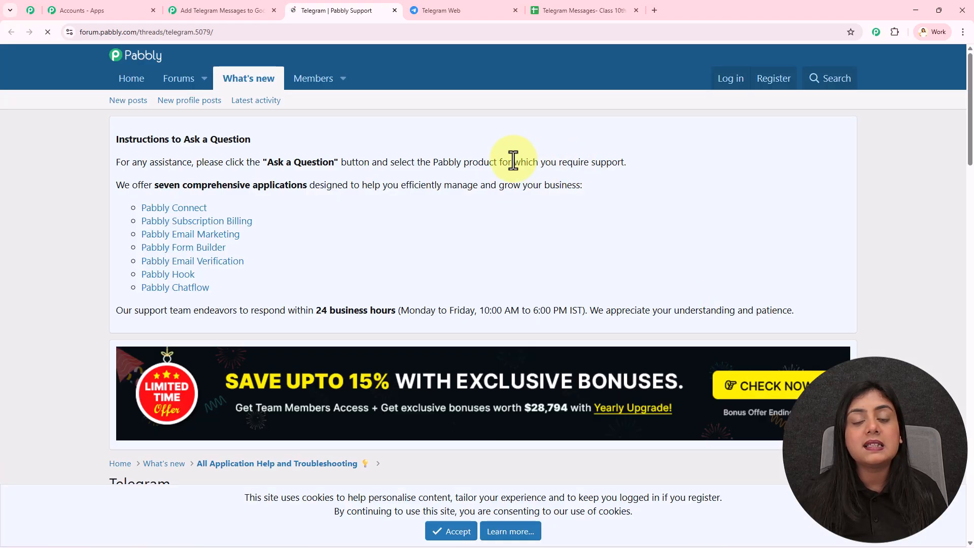
scroll(514, 161, "down", 15)
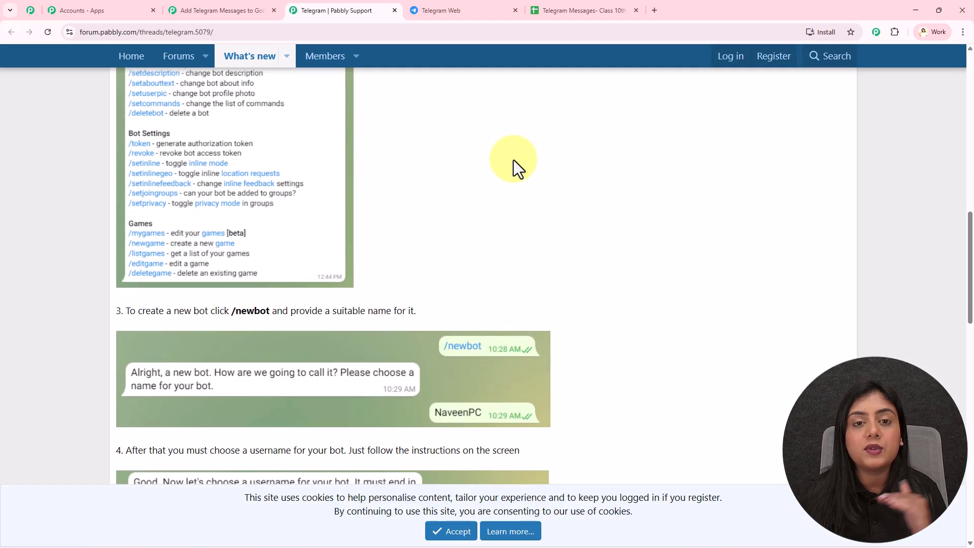
scroll(513, 159, "down", 6)
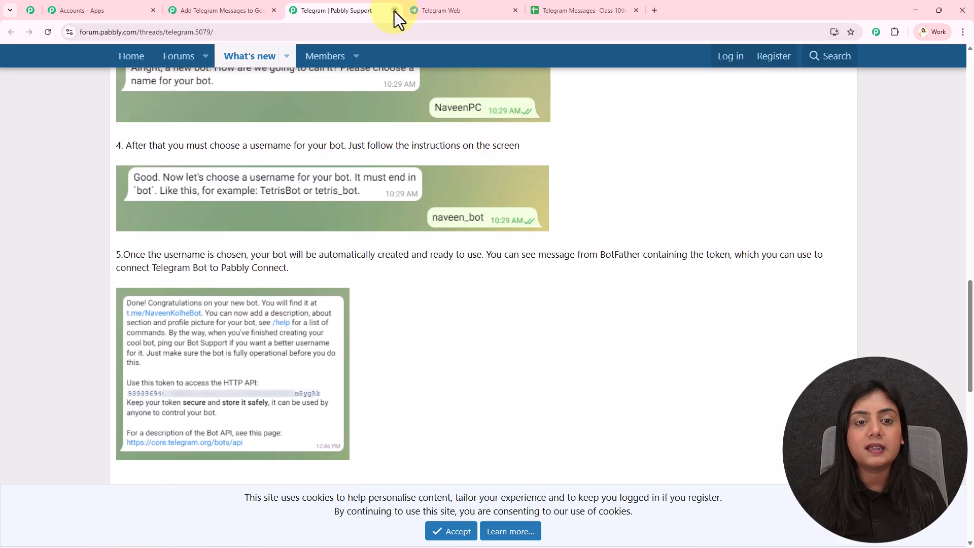
left_click(395, 10)
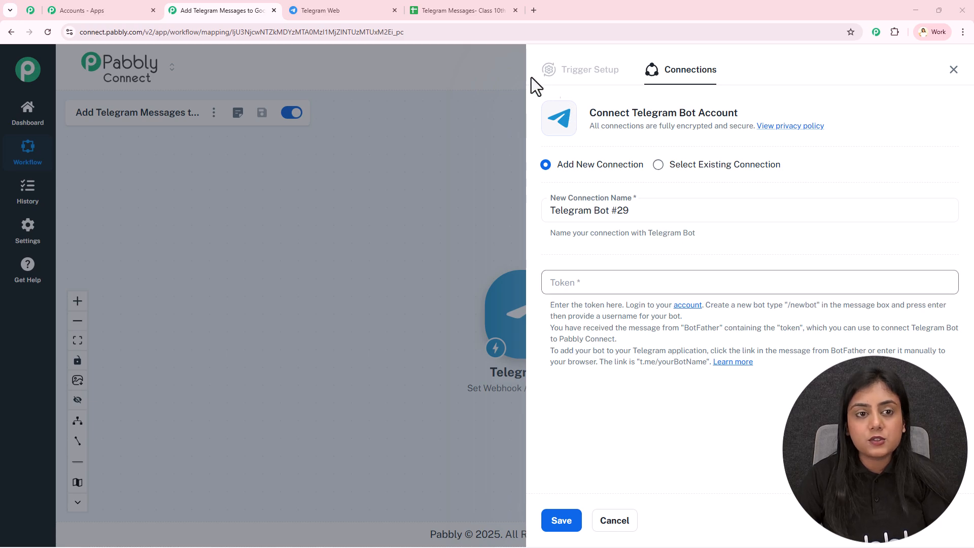
Step: Switch to Telegram Web, find BotFather and start a chat with it
left_click(340, 1)
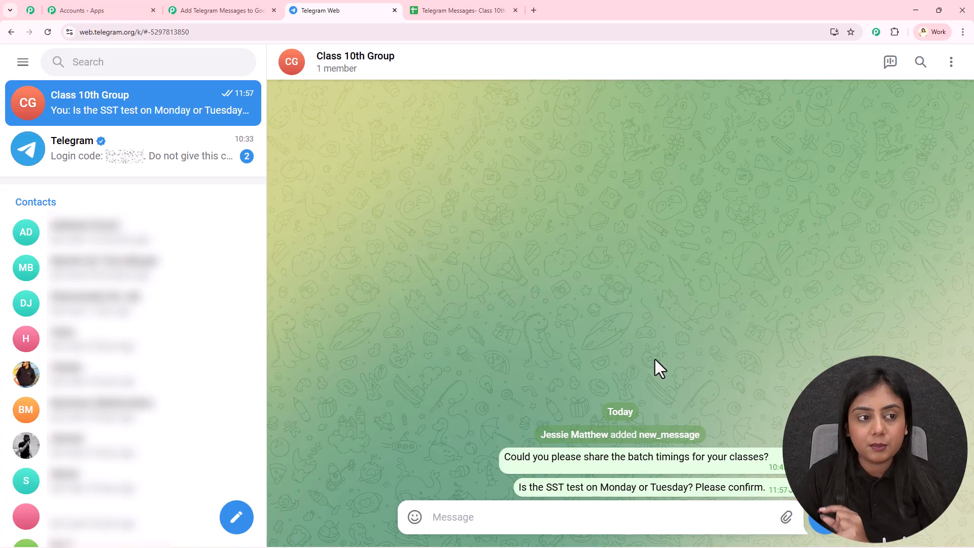
left_click(135, 60)
left_click(135, 186)
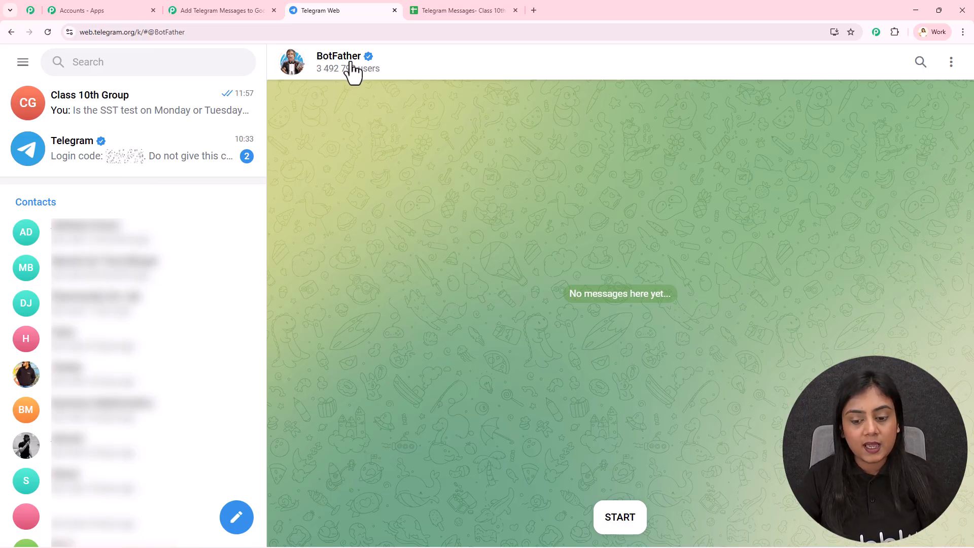
left_click(616, 516)
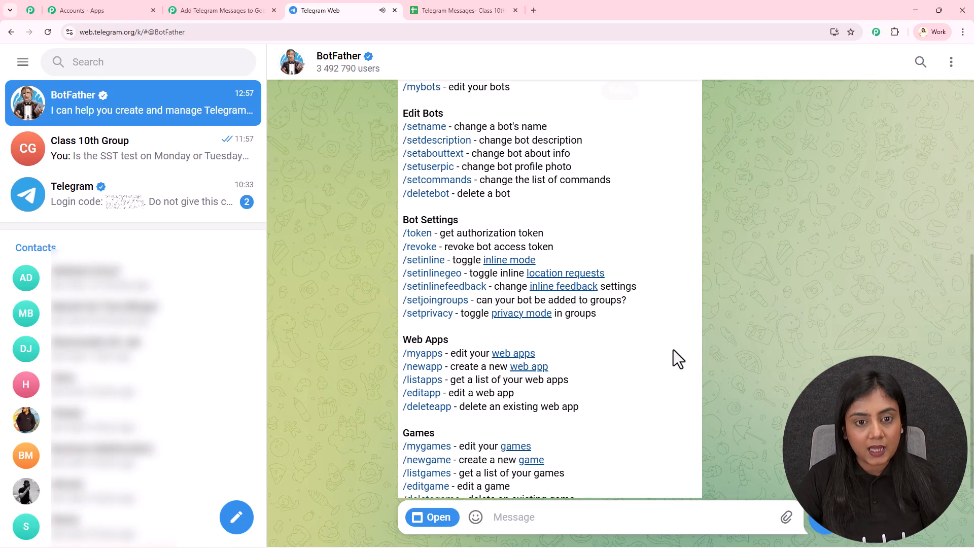
Step: Request a new bot from BotFather with the /newbot command and name it "Class 10th Bot"
scroll(674, 349, "up", 3)
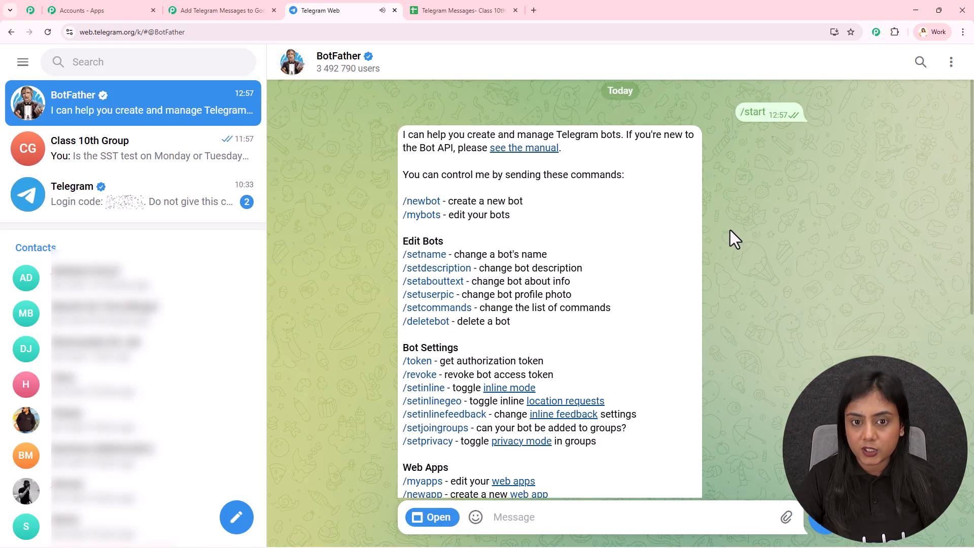
left_click_drag(409, 134, 611, 132)
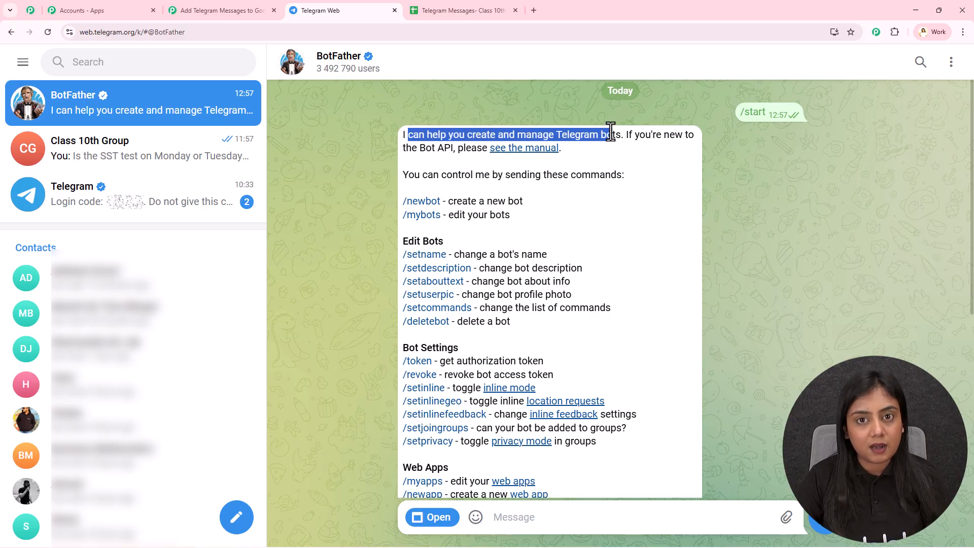
left_click(612, 132)
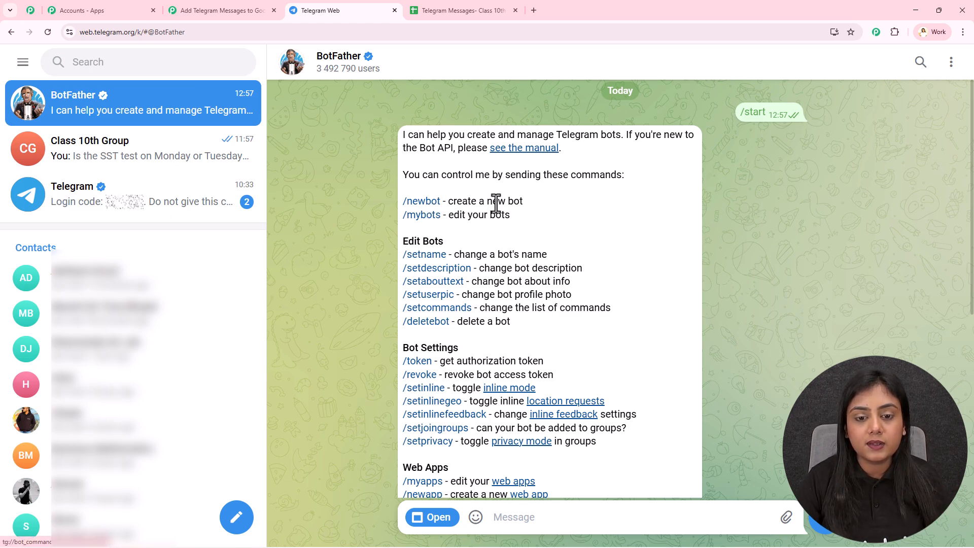
left_click(415, 202)
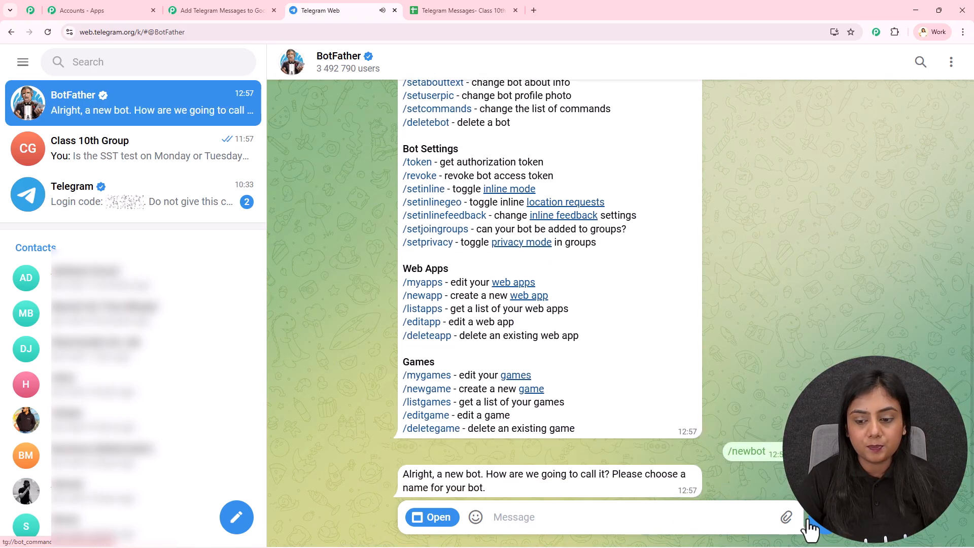
double_click(413, 474)
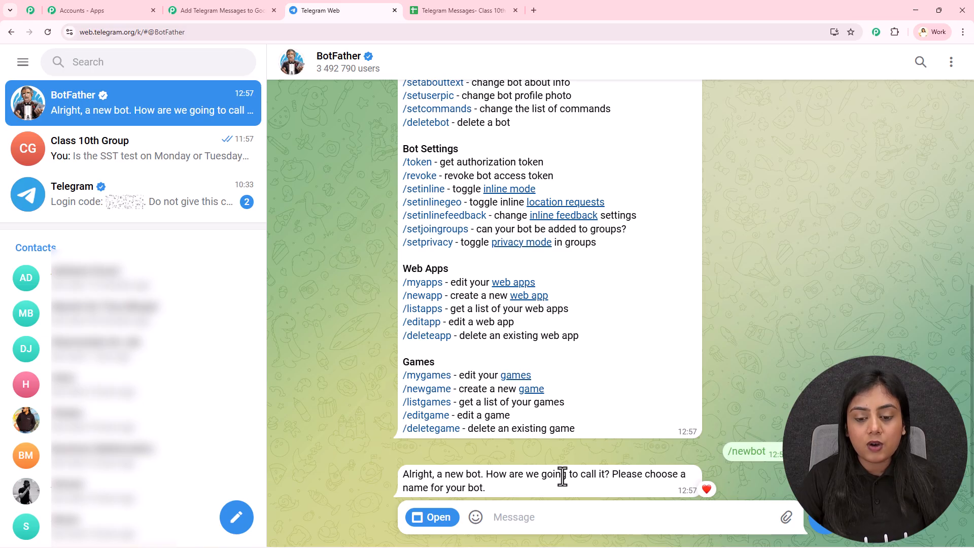
left_click(541, 516)
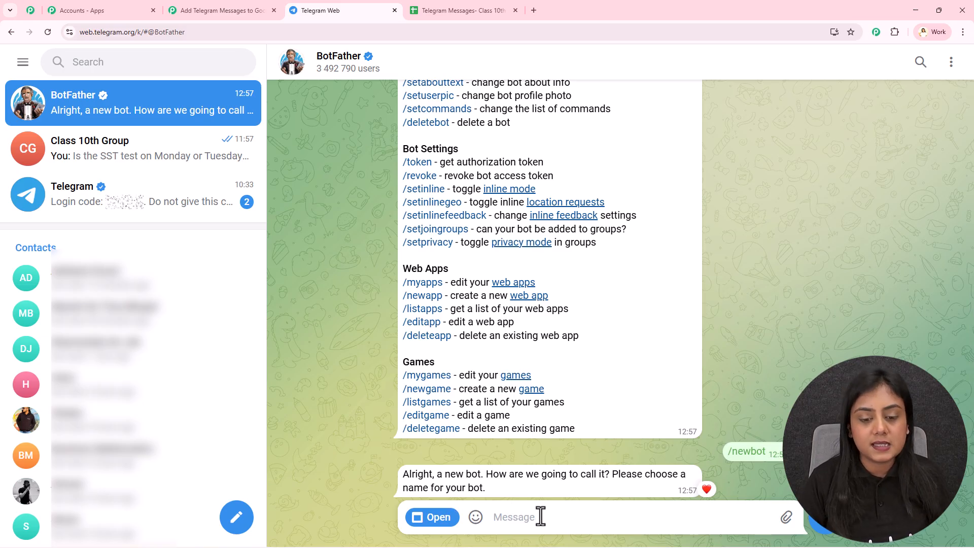
type("Class 10th Bot")
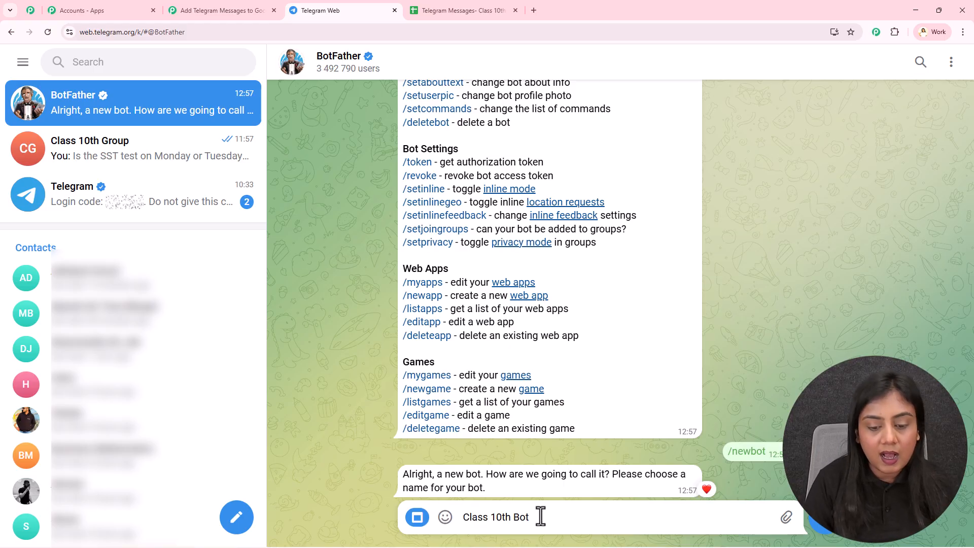
key("Return")
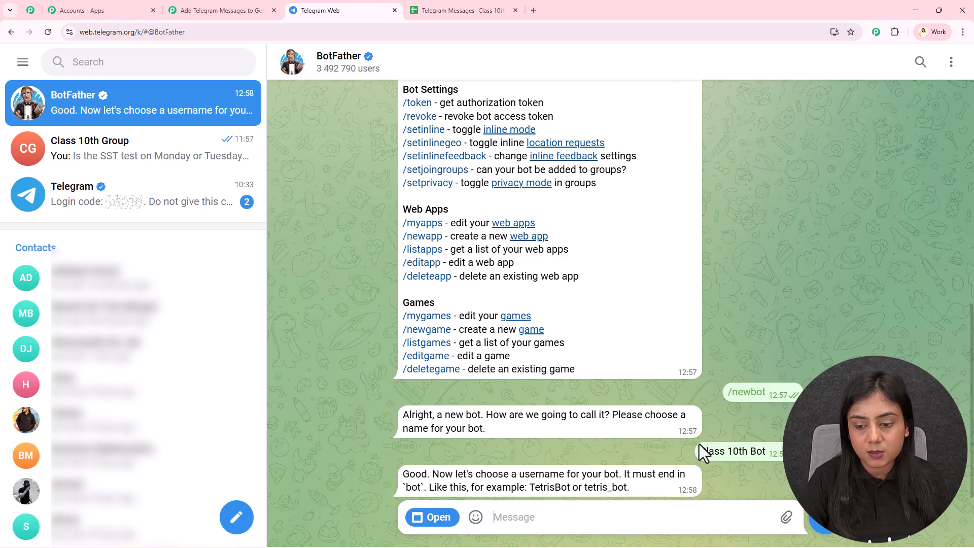
Step: Send BotFather the username "abcd_class_10th_bot" for the new bot
type("class_10th_bot")
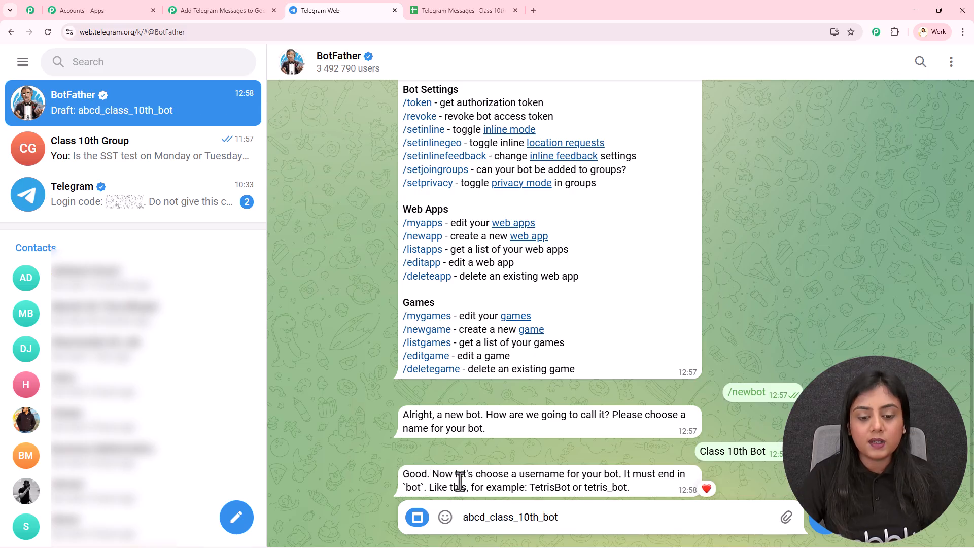
left_click_drag(626, 474, 653, 475)
left_click_drag(535, 487, 632, 479)
left_click(626, 491)
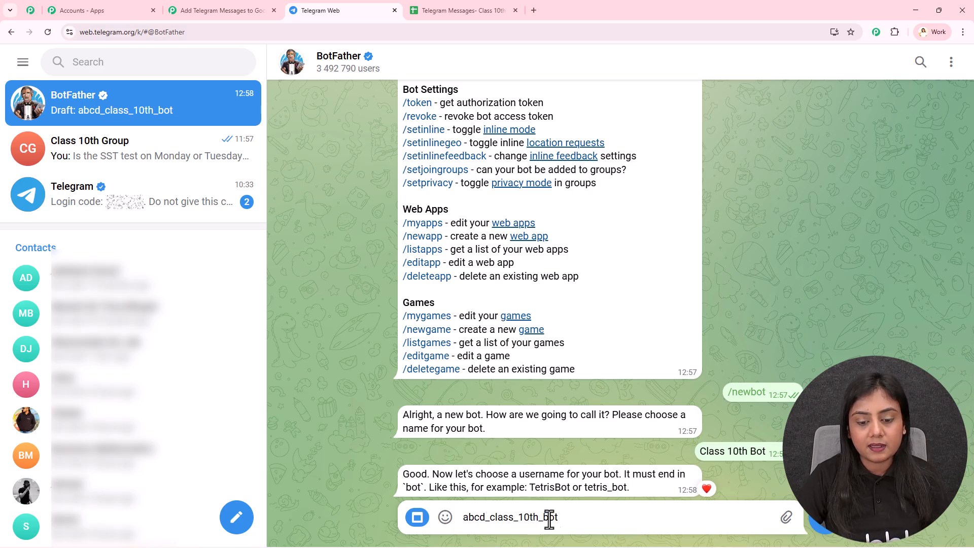
key("Return")
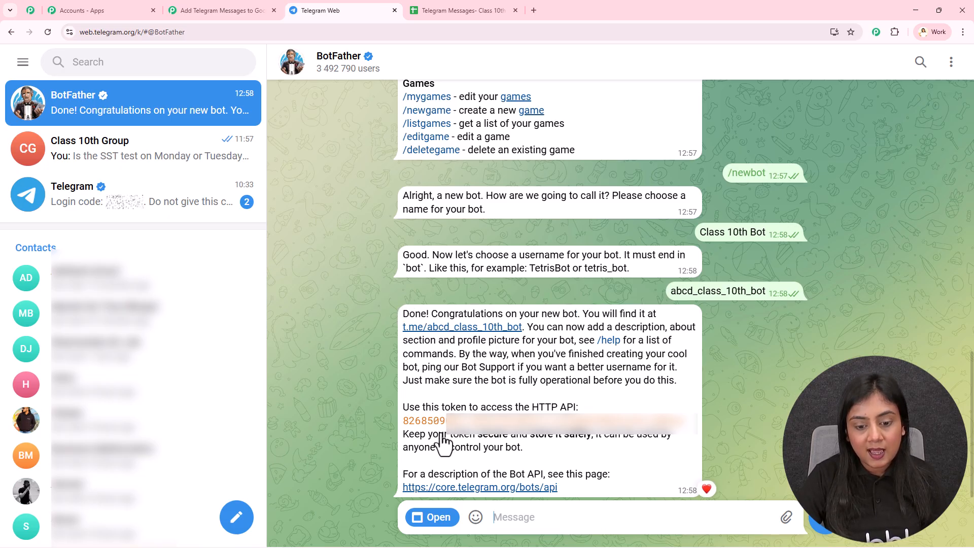
Step: Copy the new bot's API token from BotFather, paste it into the token field in Pabbly Connect and save the connection
left_click(541, 429)
left_click(256, 2)
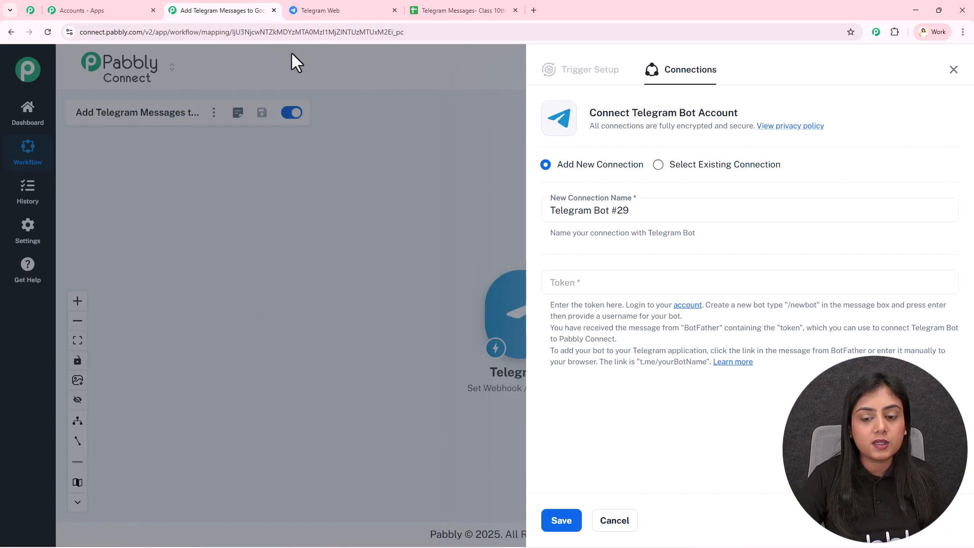
left_click(689, 286)
key("ctrl+v")
left_click(556, 527)
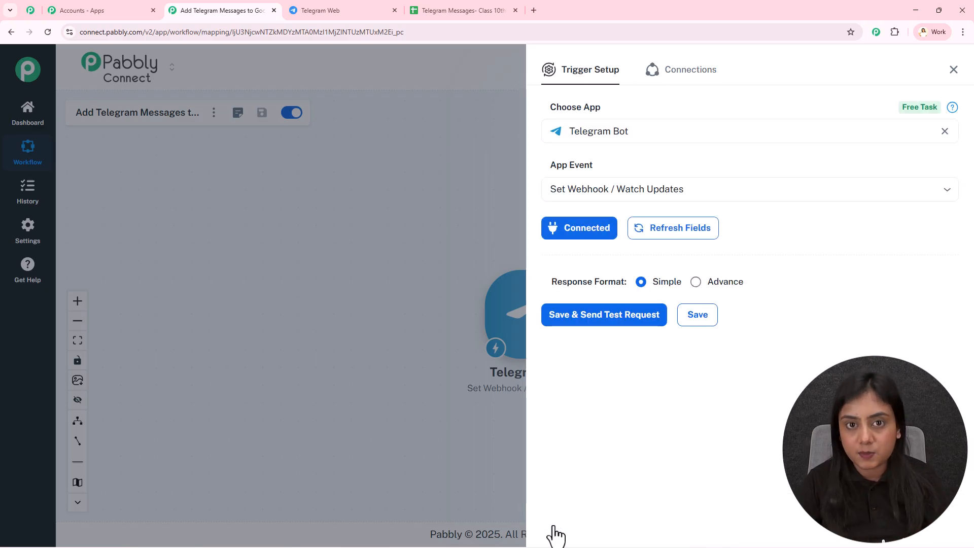
Step: Return to Telegram Web, open the new bot's chat through its t.me/abcd_class_10th_bot link and start the bot
left_click(357, 9)
double_click(671, 389)
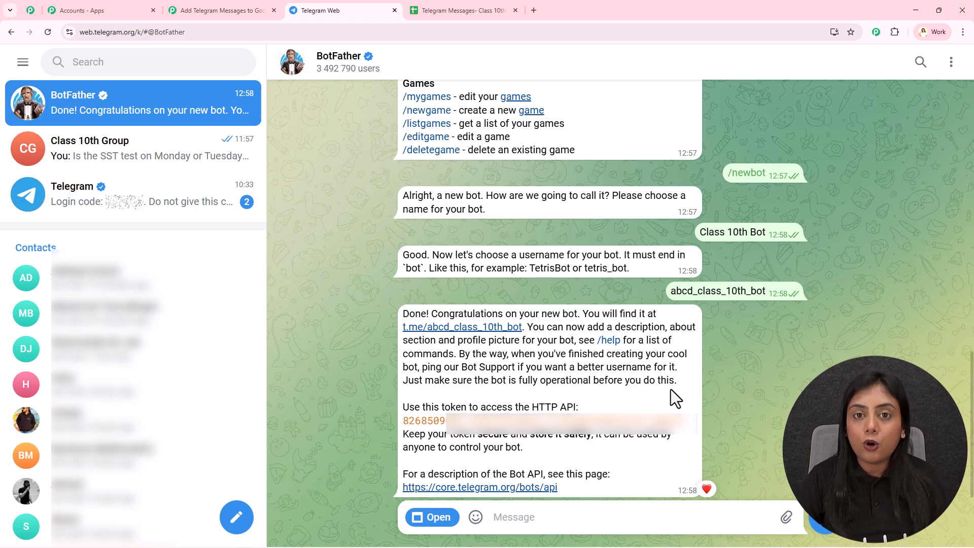
left_click(498, 328)
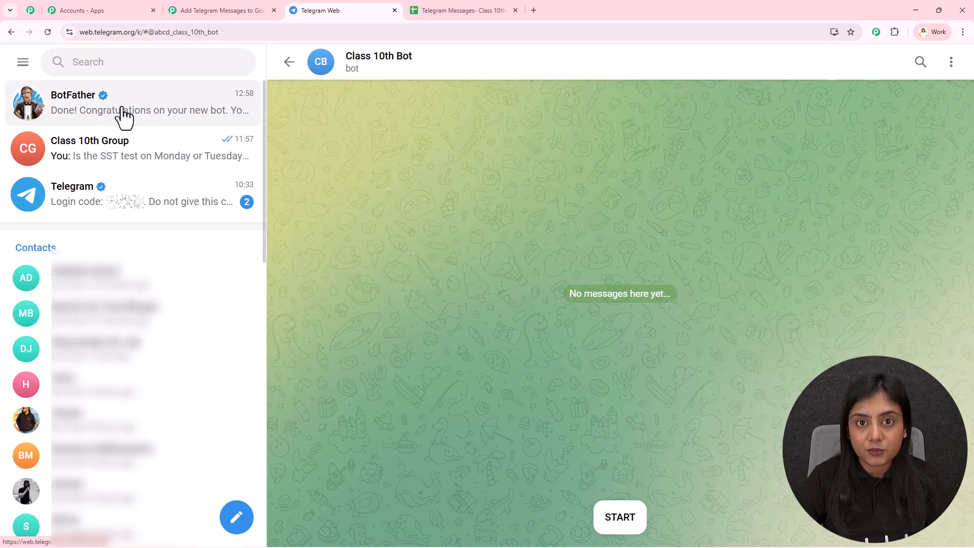
left_click(620, 520)
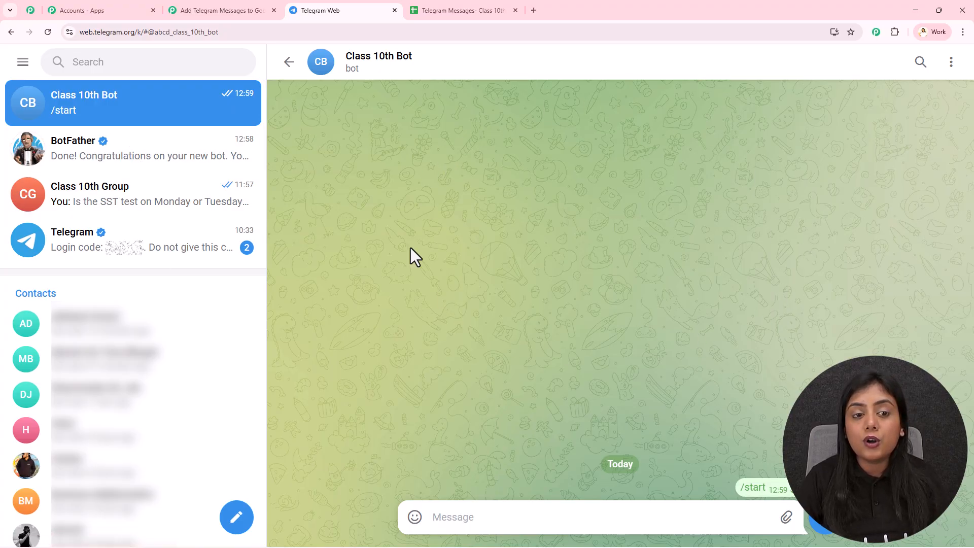
Step: Add Class 10th Bot to Class 10th Group as an admin, reload Telegram Web and check the group's member list
left_click(104, 195)
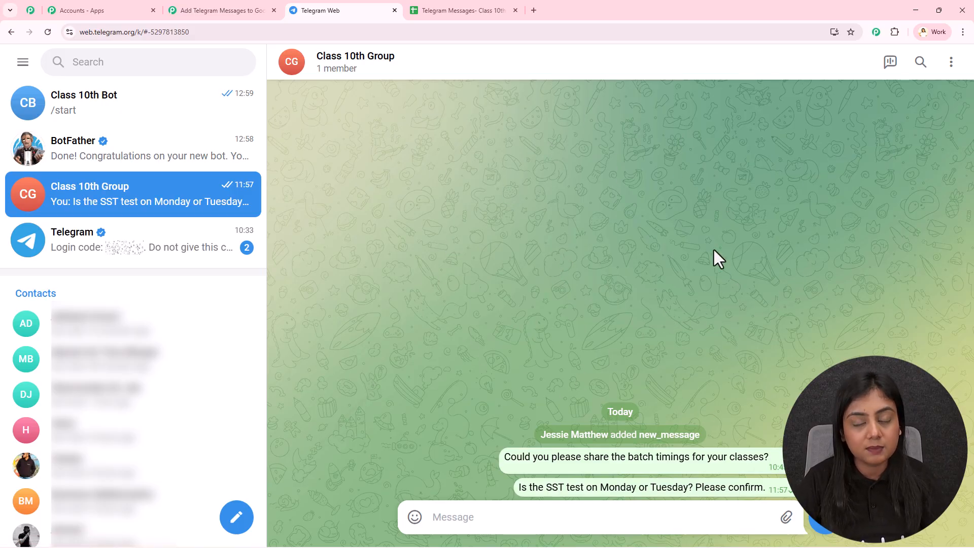
left_click(354, 64)
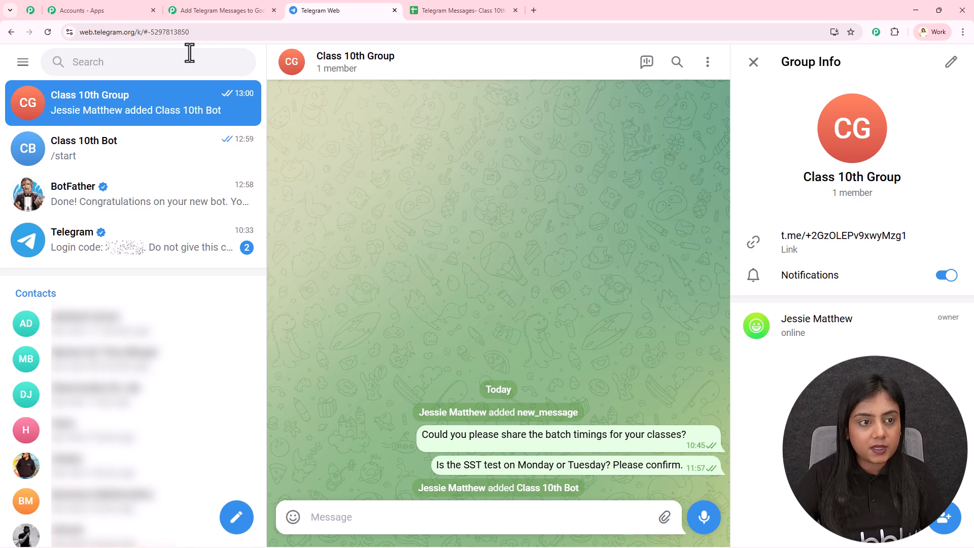
left_click(48, 31)
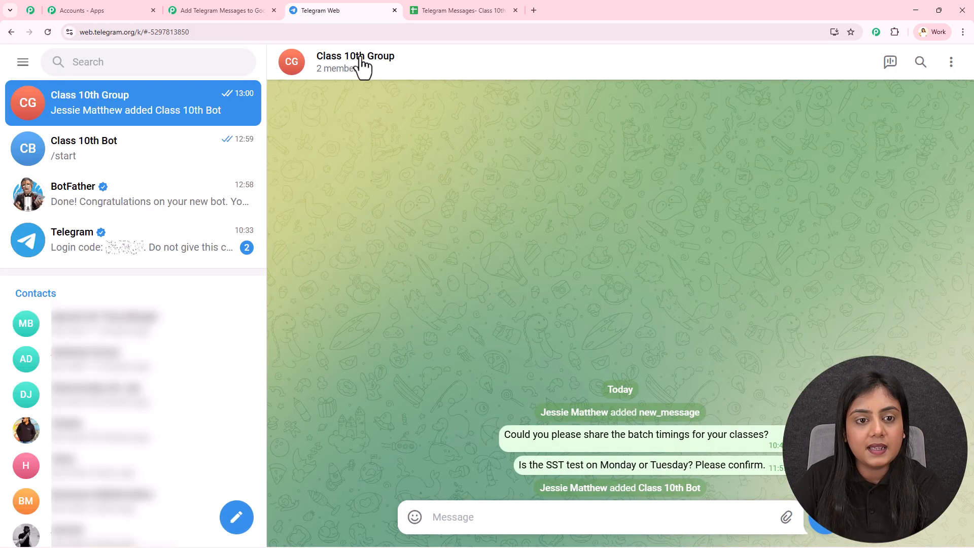
left_click(362, 65)
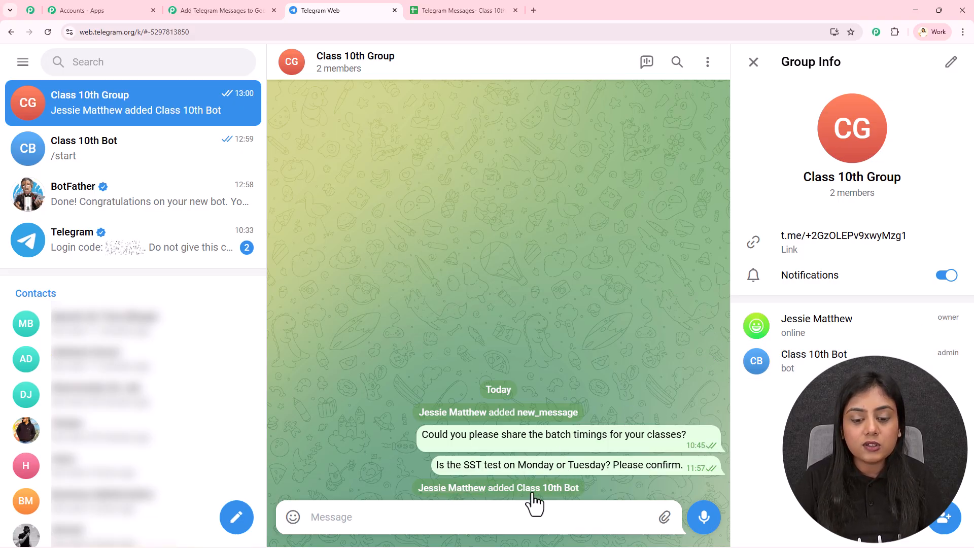
left_click(753, 63)
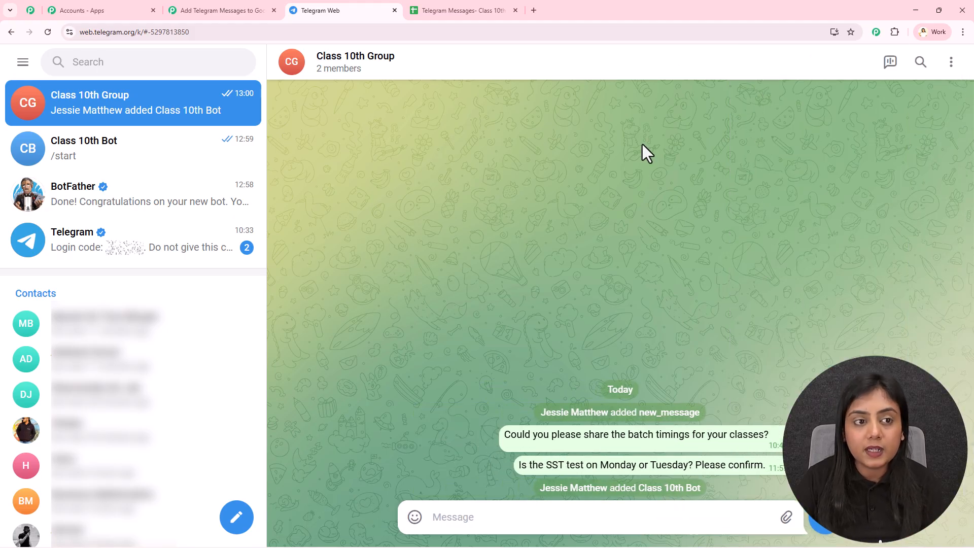
Step: Start capturing the webhook response in Pabbly Connect and send "All the best everyone for tomorrow's test! Let's do our best 💪📖" to Class 10th Group
left_click(224, 9)
left_click(625, 317)
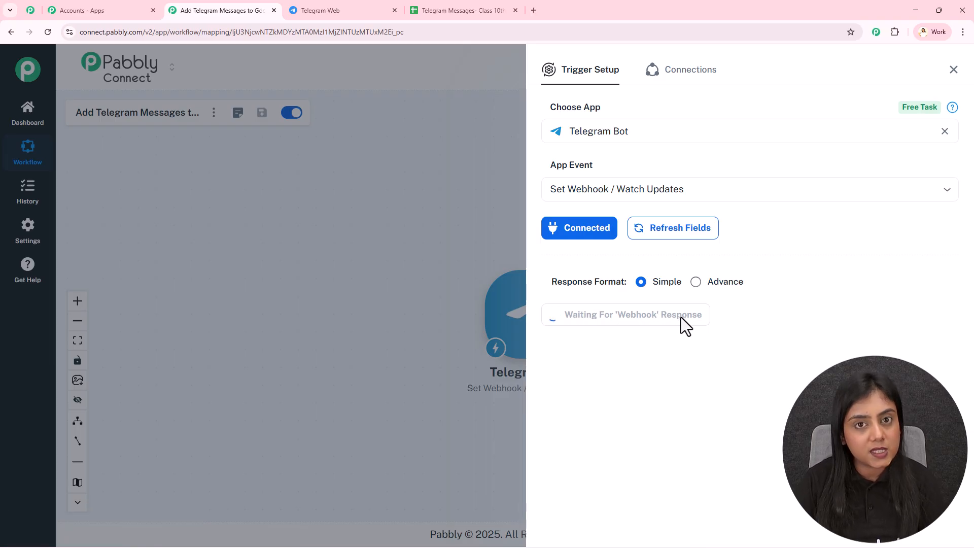
left_click(304, 10)
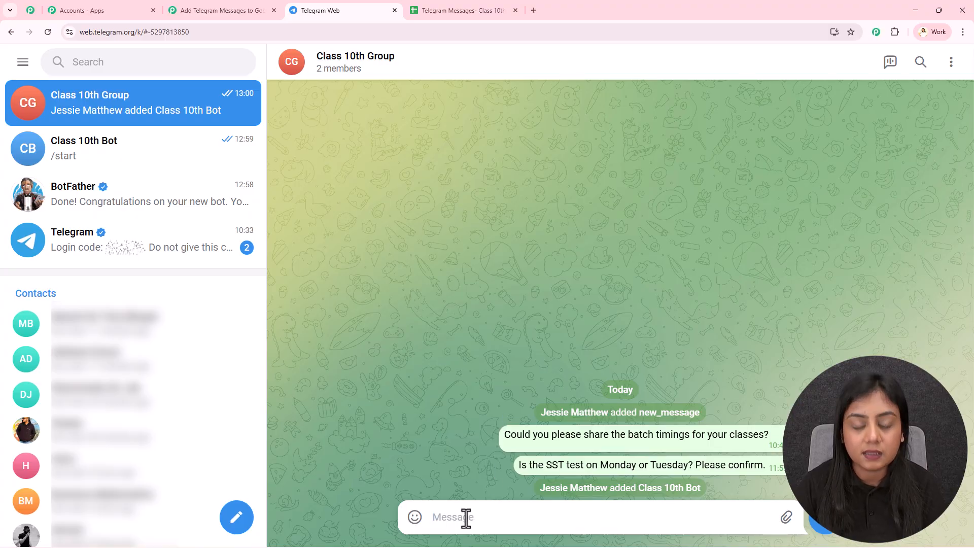
key("ctrl+v")
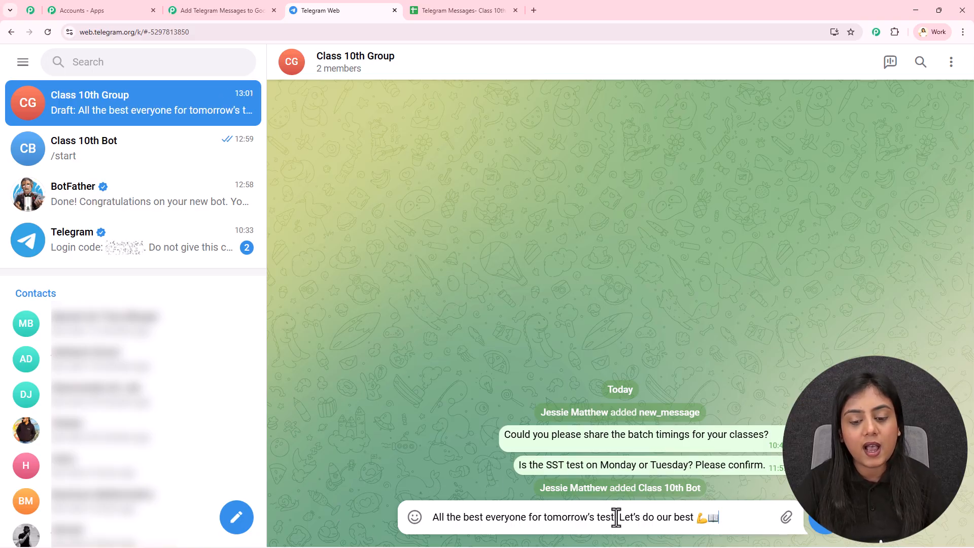
key("Return")
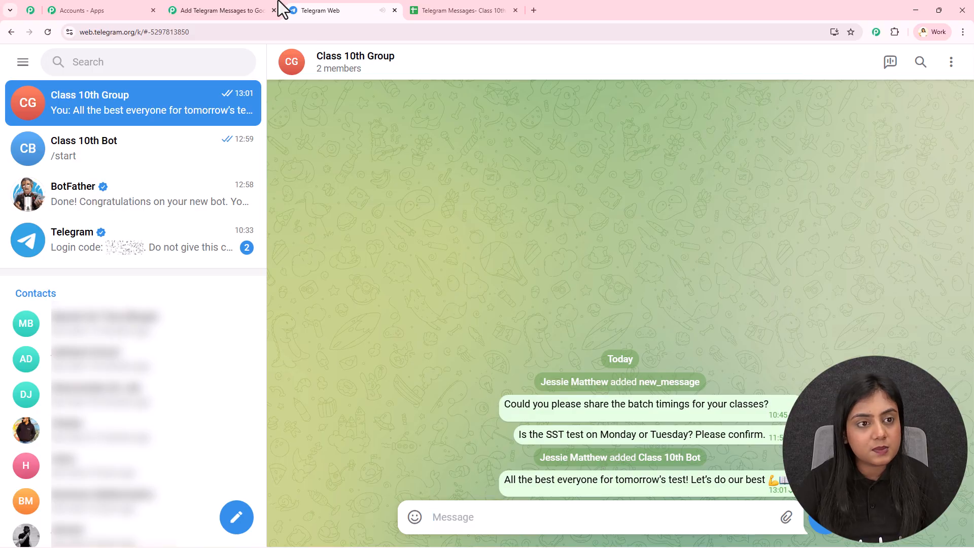
Step: Return to Pabbly Connect and examine the message text and the sender's name fields in the received webhook response
left_click(245, 3)
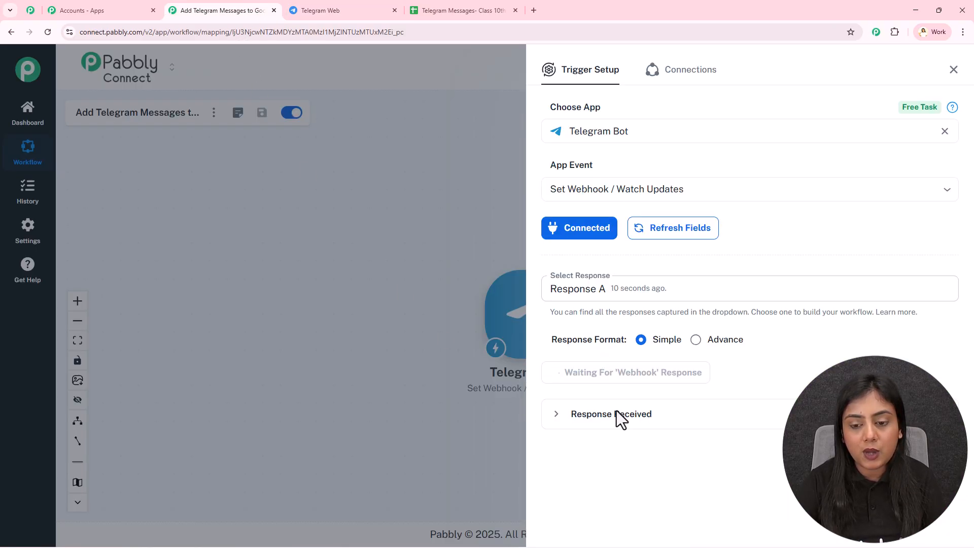
scroll(848, 325, "down", 3)
scroll(833, 133, "down", 3)
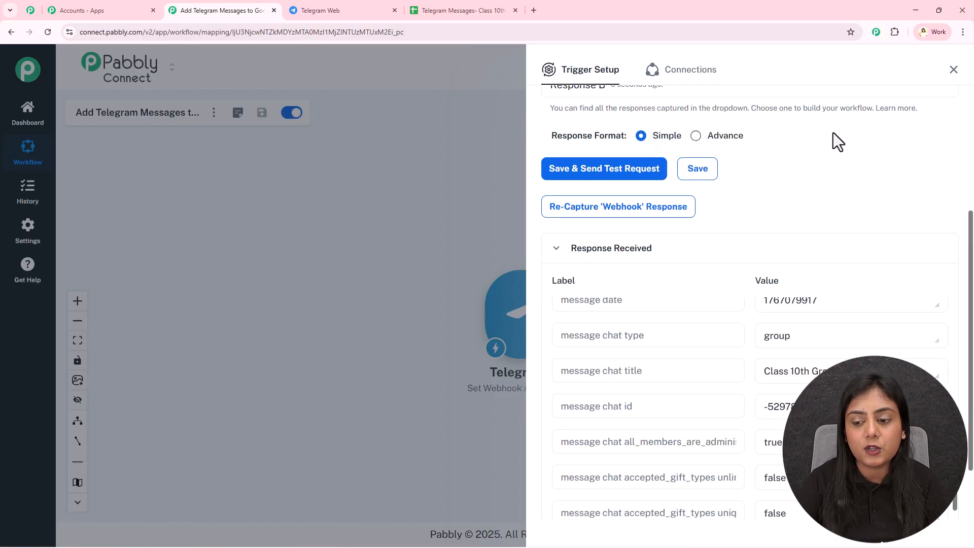
scroll(761, 372, "up", 6)
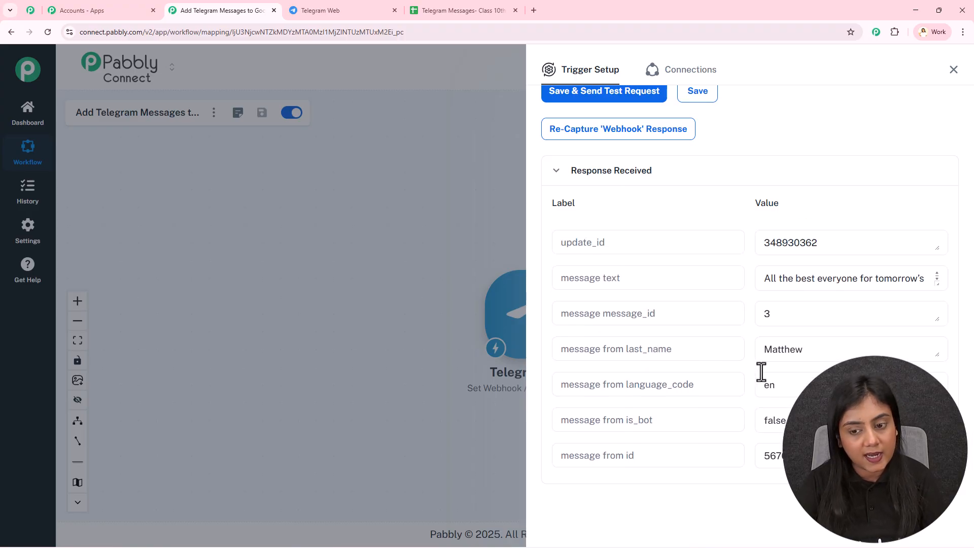
left_click_drag(937, 282, 936, 368)
left_click_drag(768, 274, 917, 294)
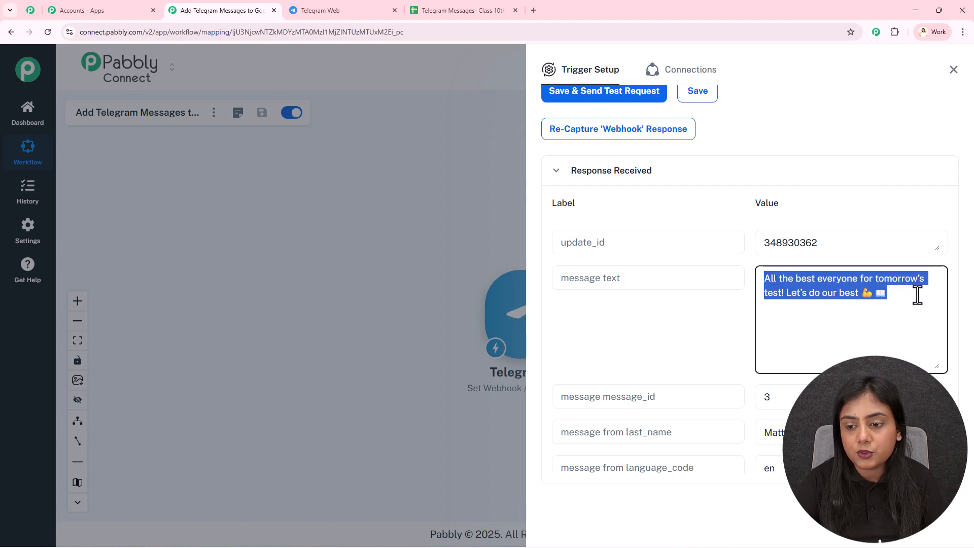
left_click(861, 293)
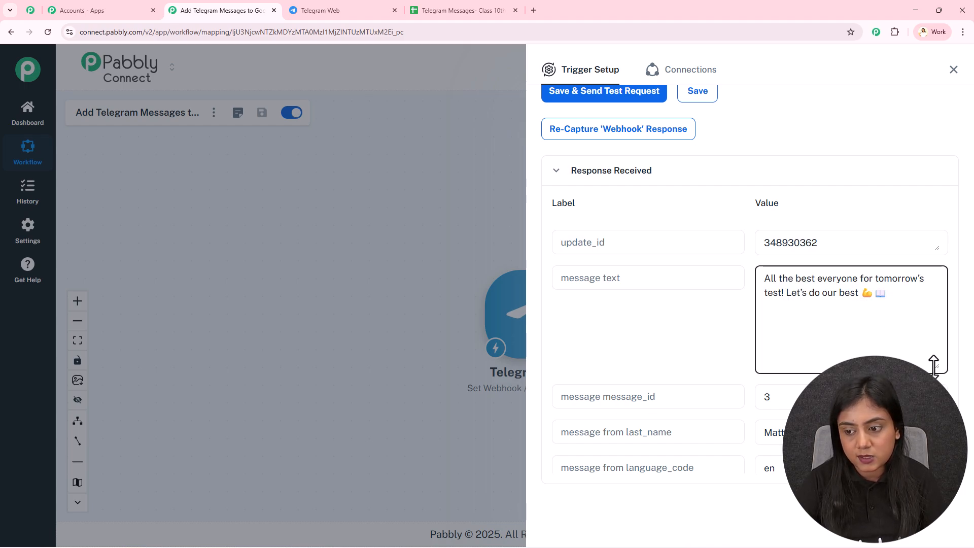
left_click_drag(934, 365, 928, 276)
scroll(733, 378, "down", 2)
left_click_drag(869, 385, 739, 391)
left_click_drag(798, 246, 740, 247)
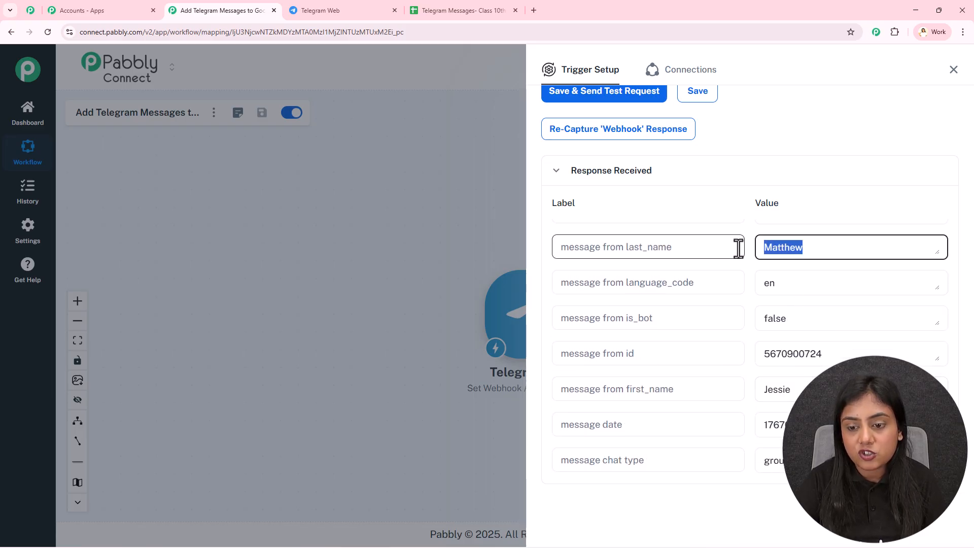
Step: Examine the message chat title, message chat id and remaining fields of the received webhook response
scroll(736, 294, "down", 3)
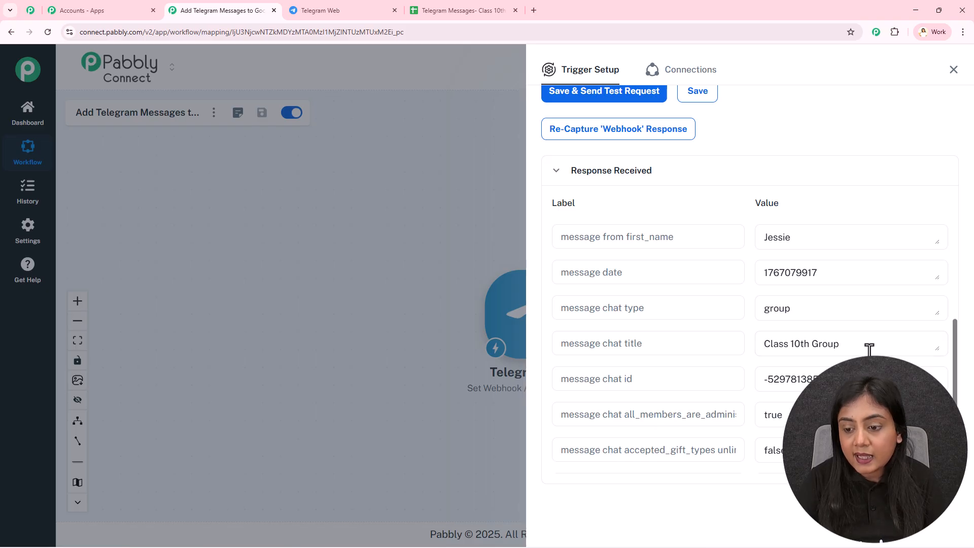
left_click_drag(869, 350, 752, 339)
left_click(753, 379)
left_click_drag(868, 381, 747, 395)
scroll(747, 391, "down", 3)
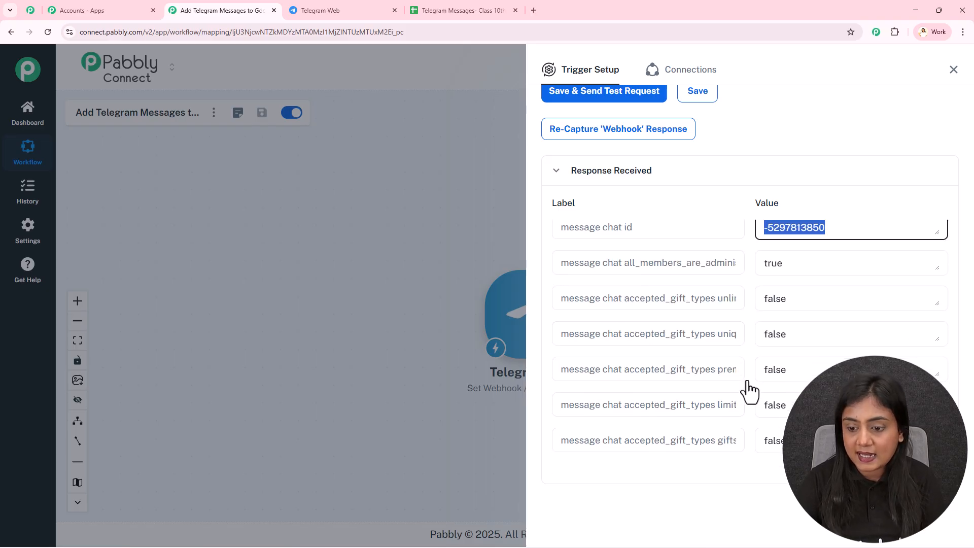
scroll(745, 391, "up", 6)
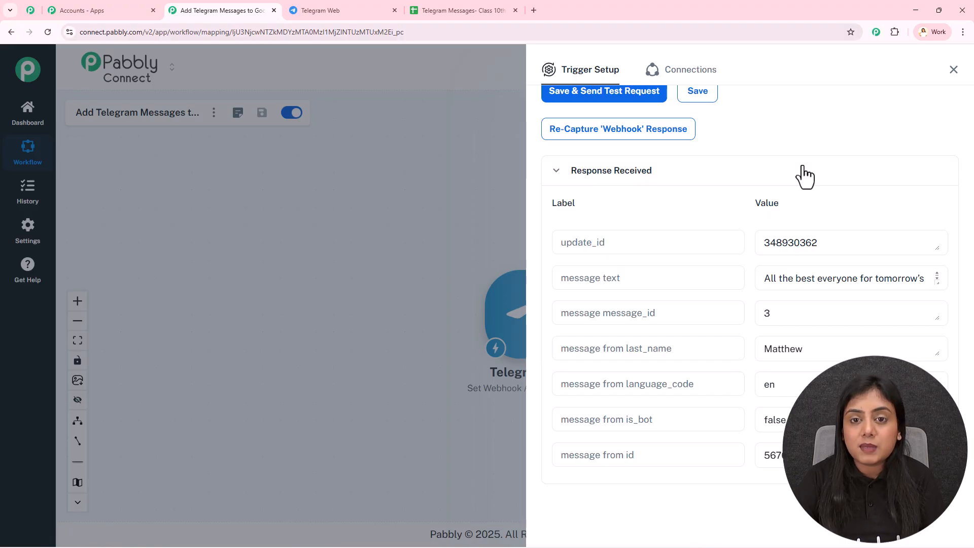
scroll(804, 175, "up", 5)
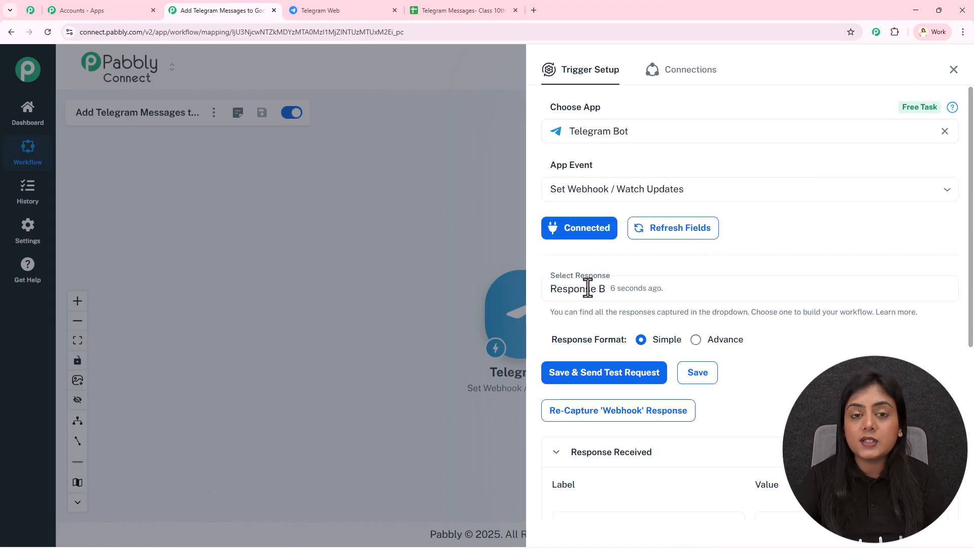
Step: Review the Telegram group chat and the Telegram Messages- Class 10th Group spreadsheet, and close the trigger setup in Pabbly Connect
left_click(304, 9)
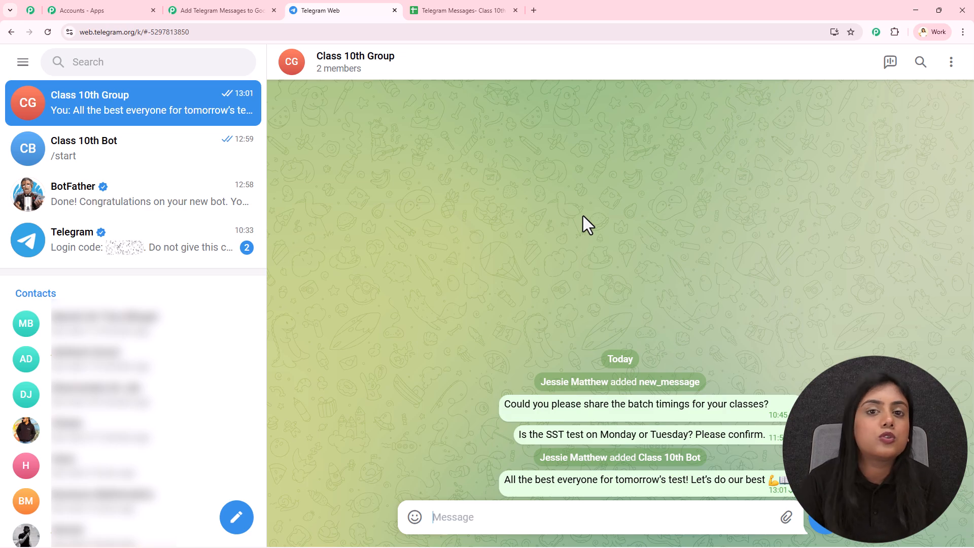
left_click(457, 8)
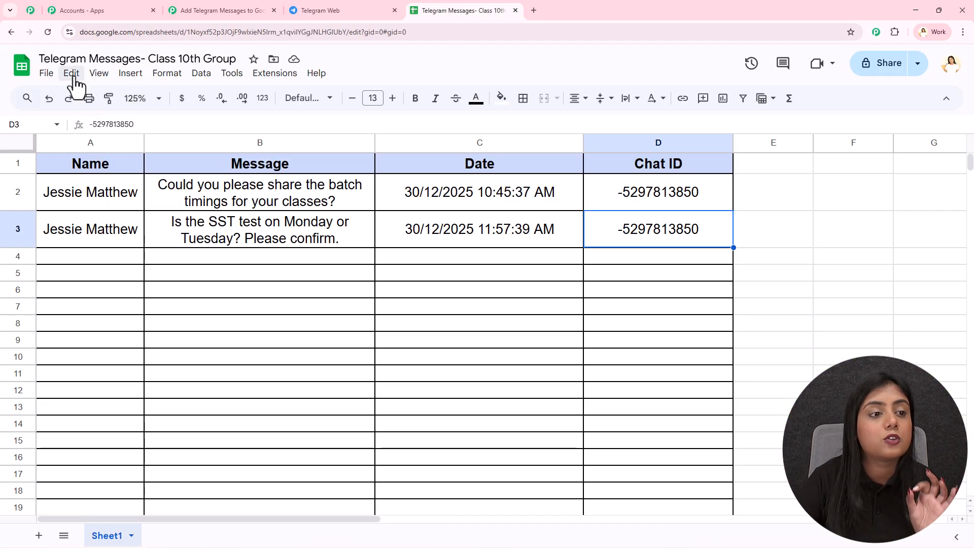
left_click(393, 324)
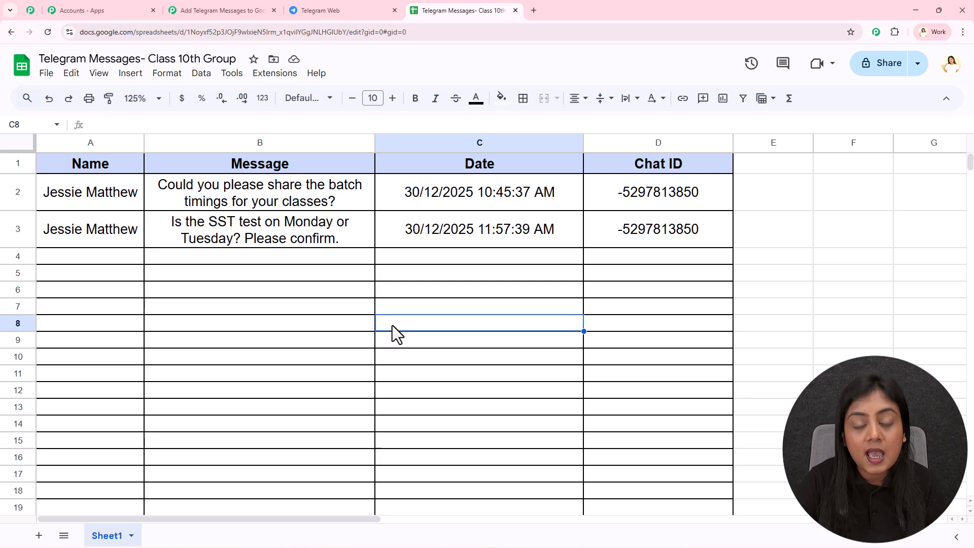
left_click(256, 10)
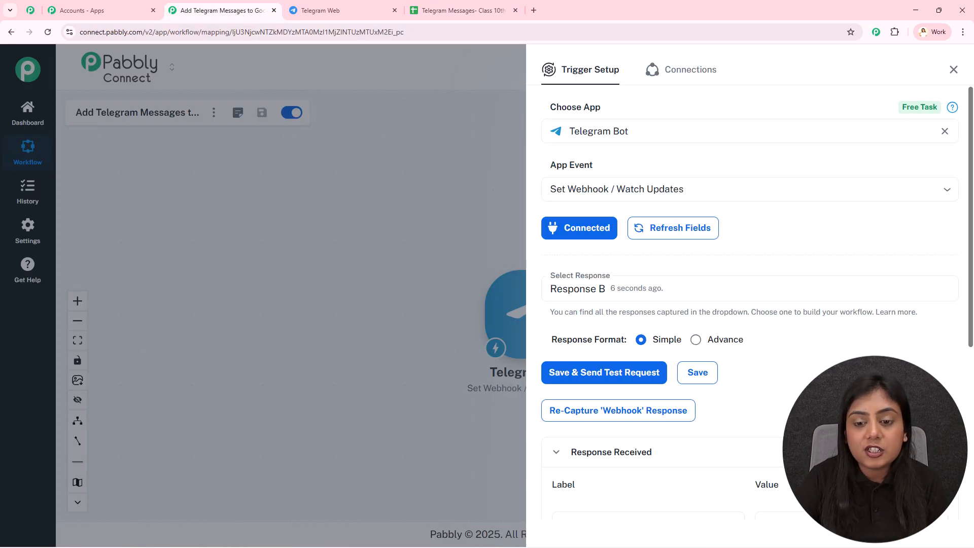
left_click(953, 70)
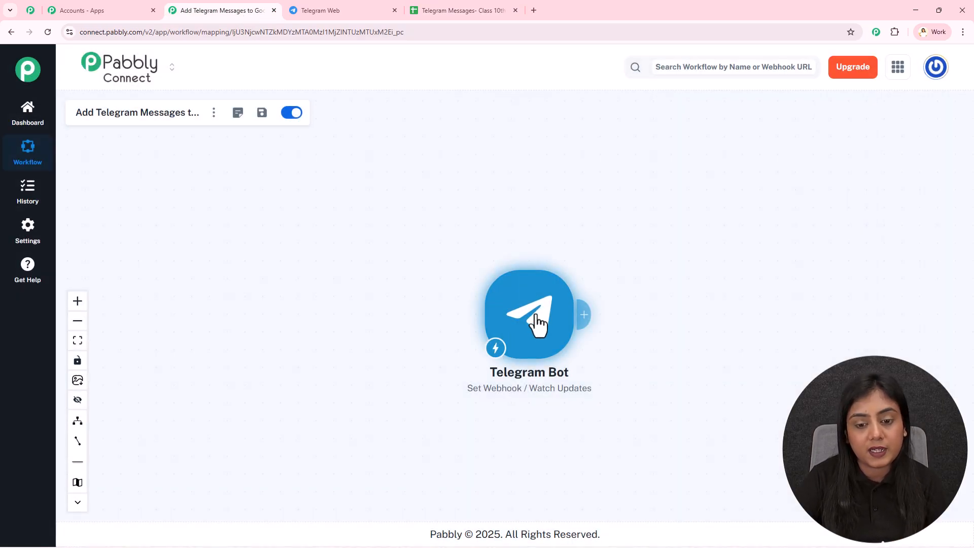
scroll(269, 319, "up", 3)
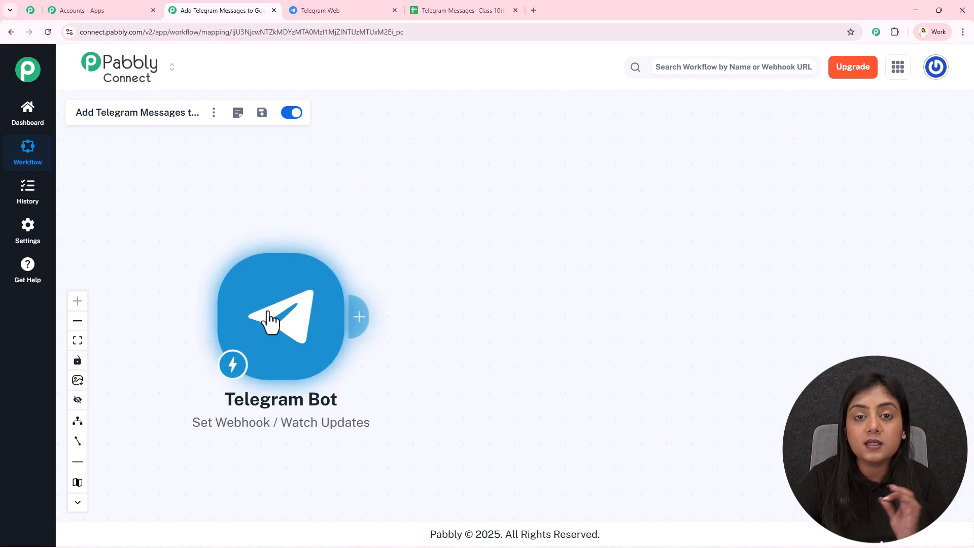
left_click(311, 9)
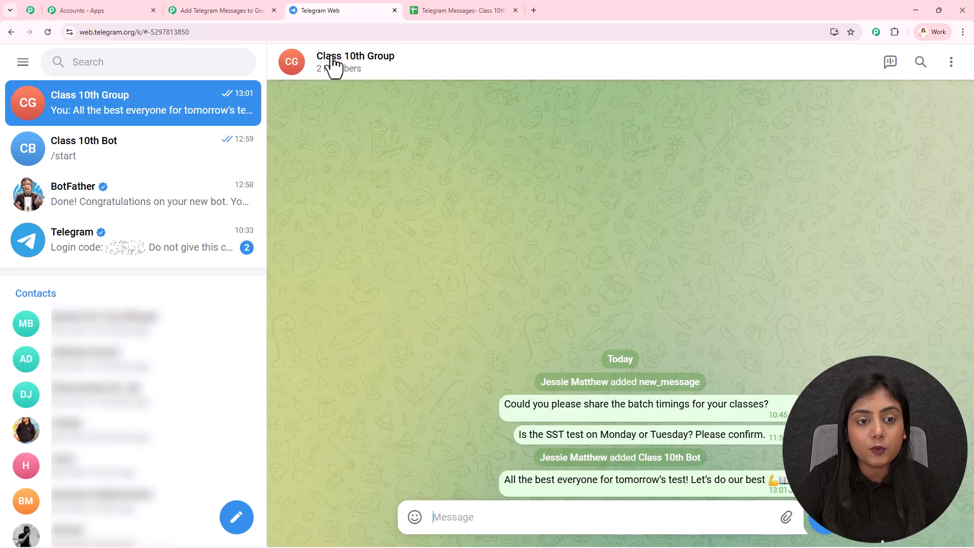
left_click(431, 9)
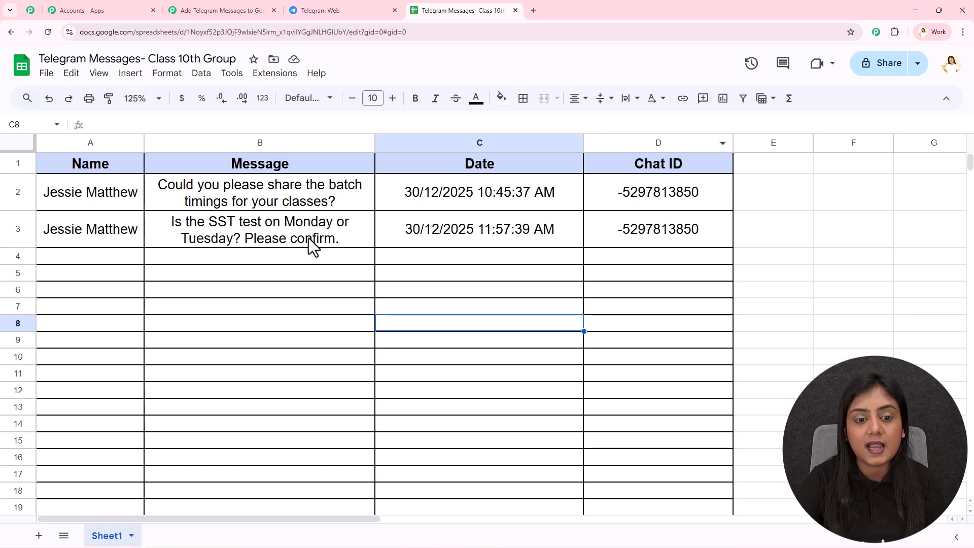
left_click(257, 10)
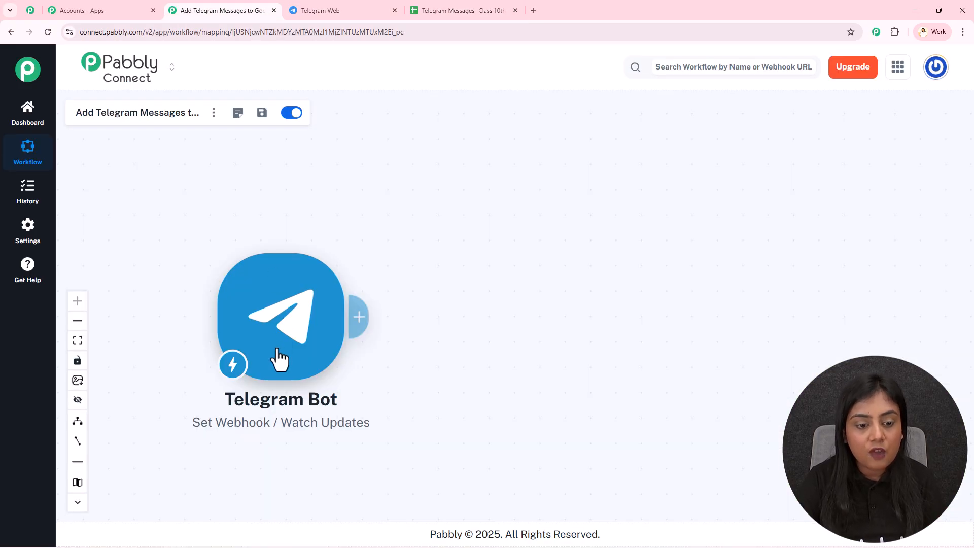
Step: Add a Filter (Pabbly) action after the Telegram Bot trigger, with the Filter Values event, and connect it
left_click(362, 323)
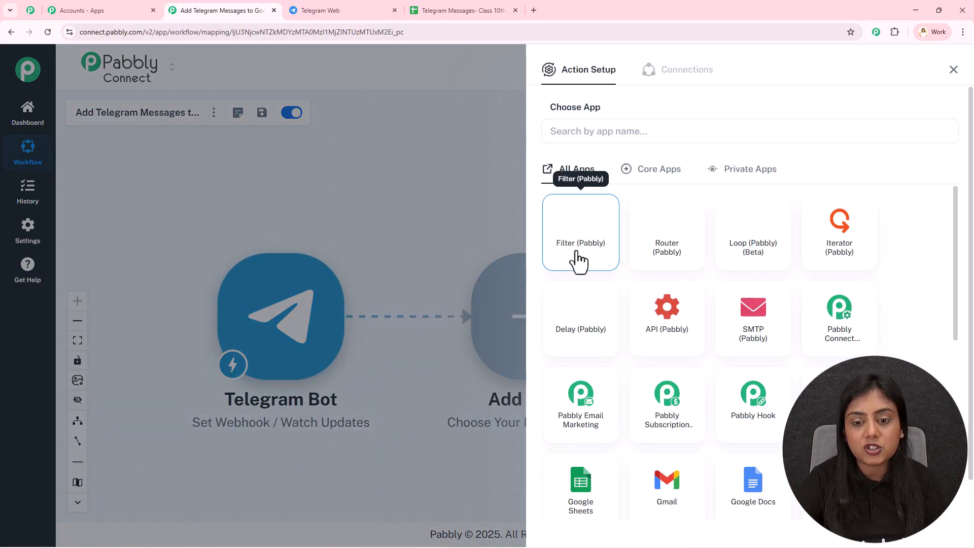
left_click(577, 262)
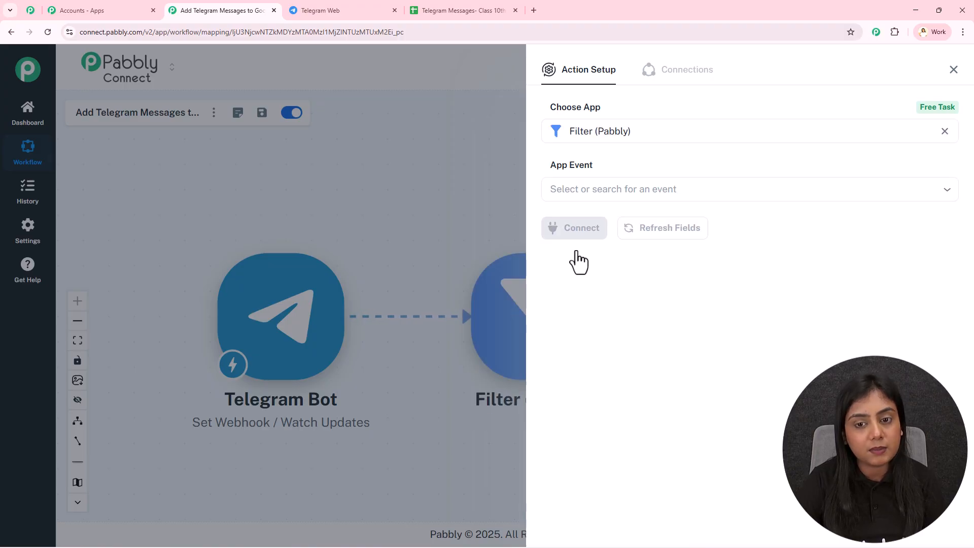
left_click(648, 189)
left_click(647, 234)
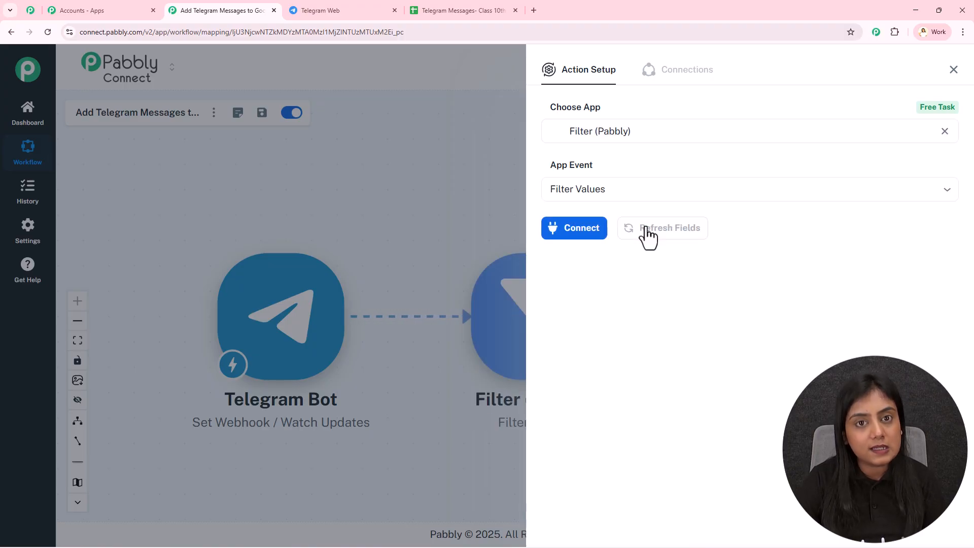
left_click(569, 237)
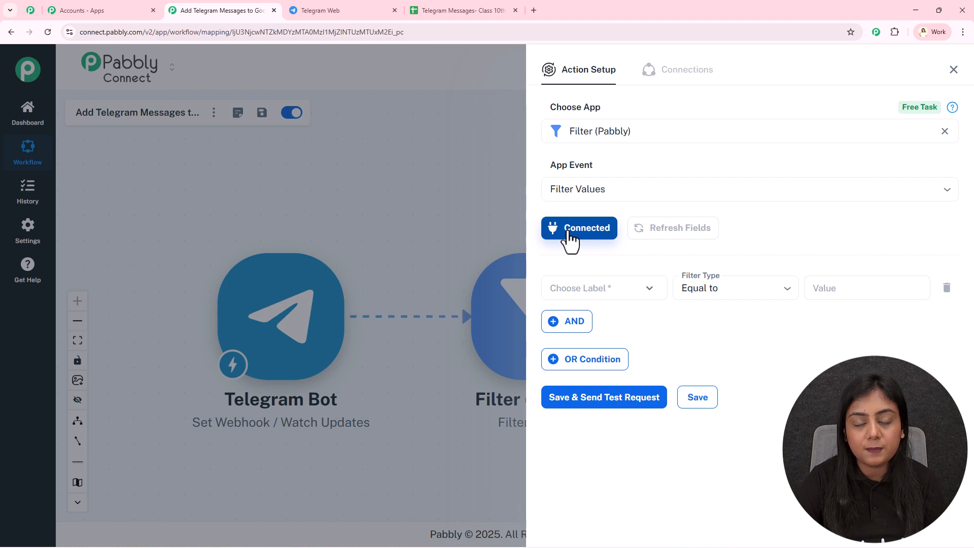
Step: Choose the Telegram Bot's message chat id as the filter condition's label, checking it against the group's id in the Telegram Web address
left_click(619, 288)
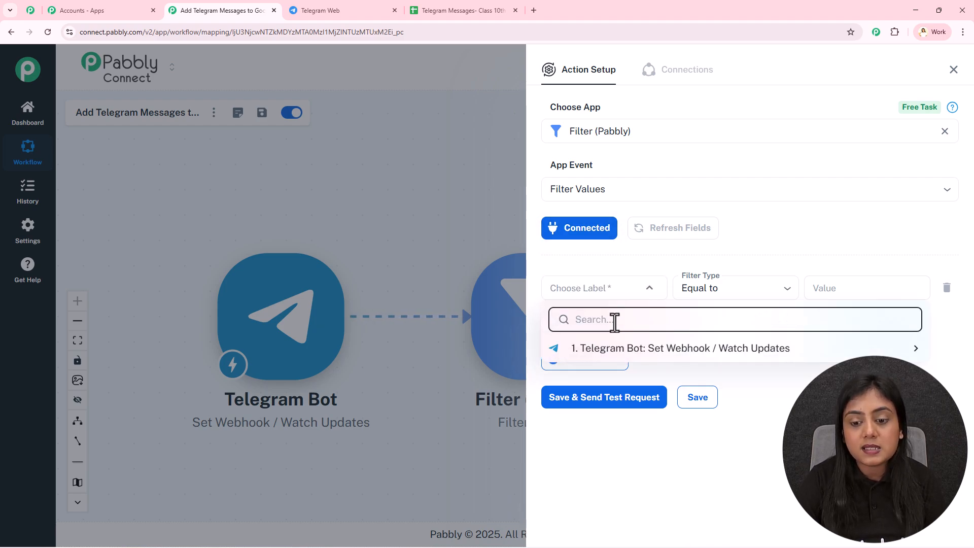
left_click(617, 349)
scroll(672, 467, "down", 4)
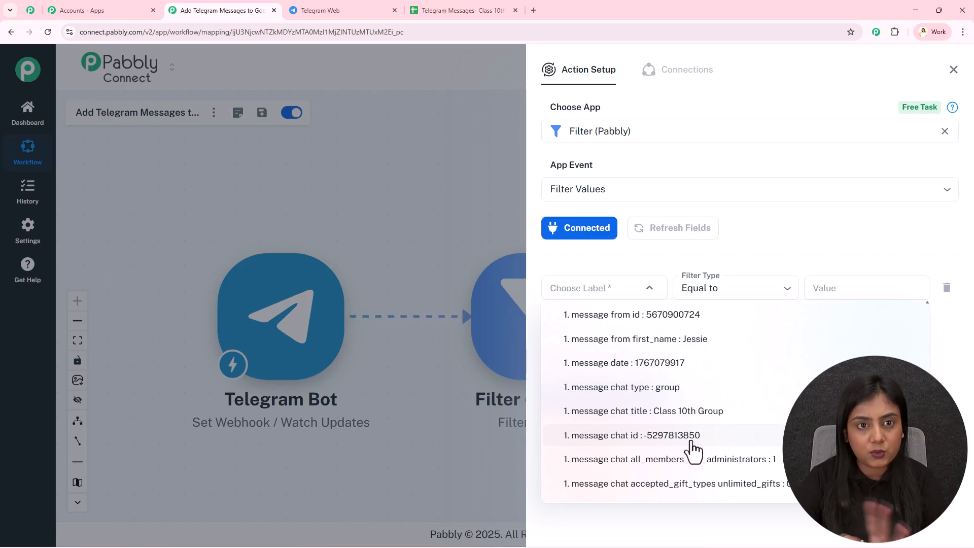
left_click(340, 2)
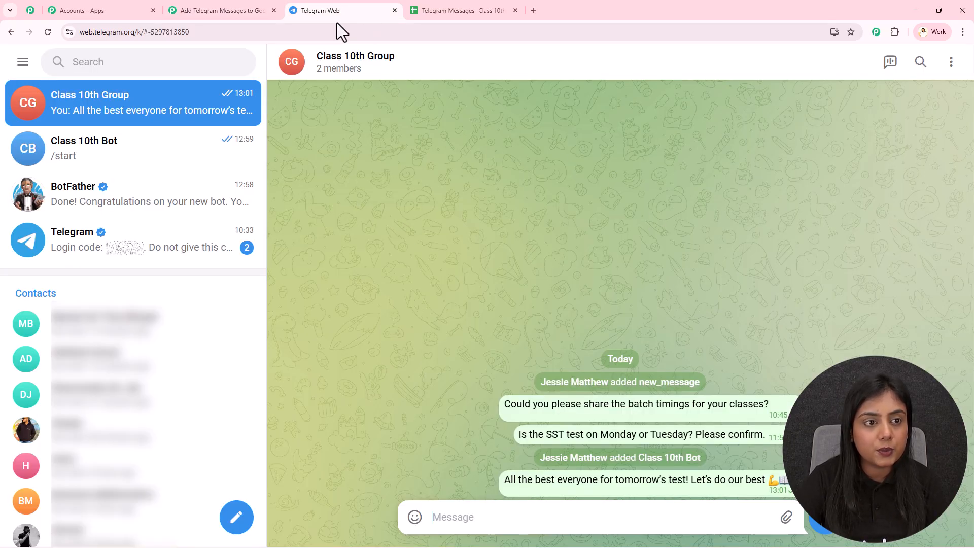
left_click(289, 30)
double_click(198, 30)
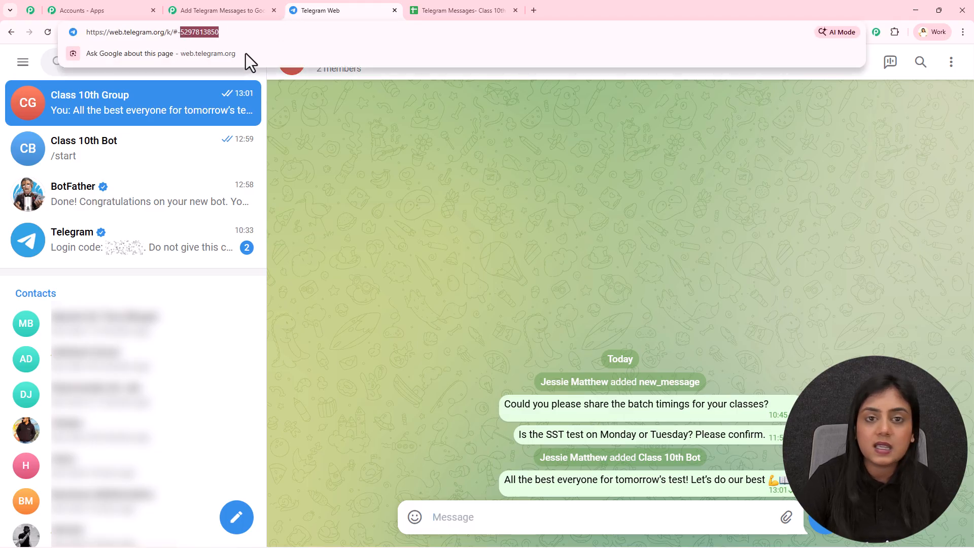
left_click(442, 231)
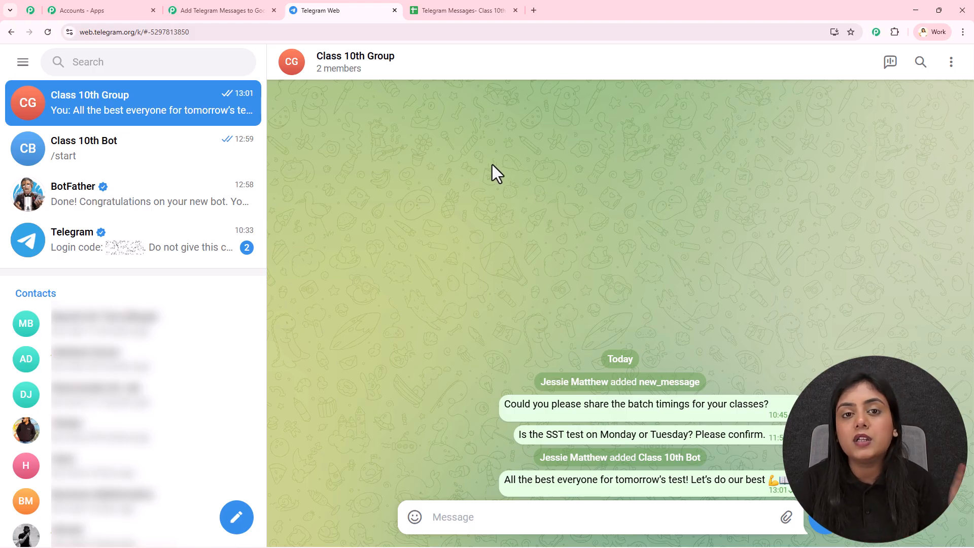
left_click(223, 10)
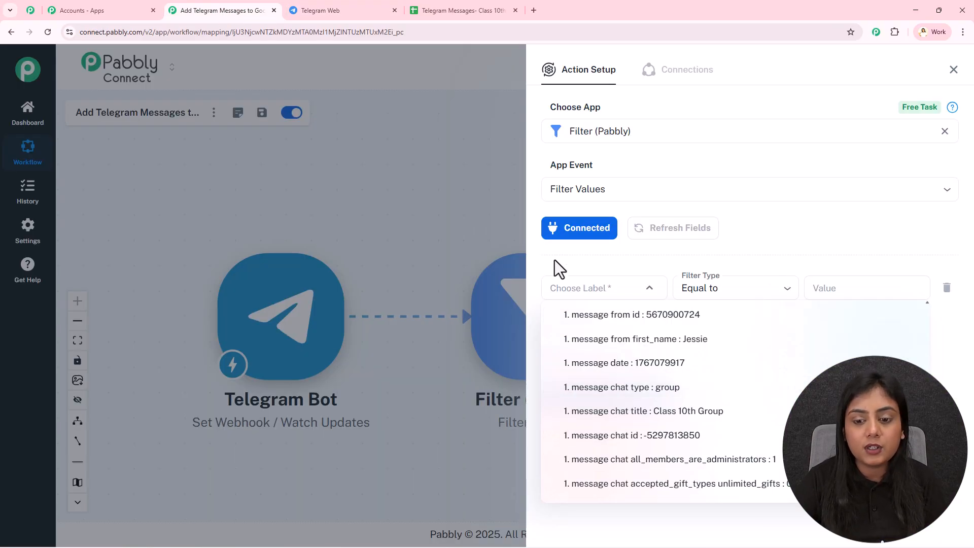
left_click(671, 437)
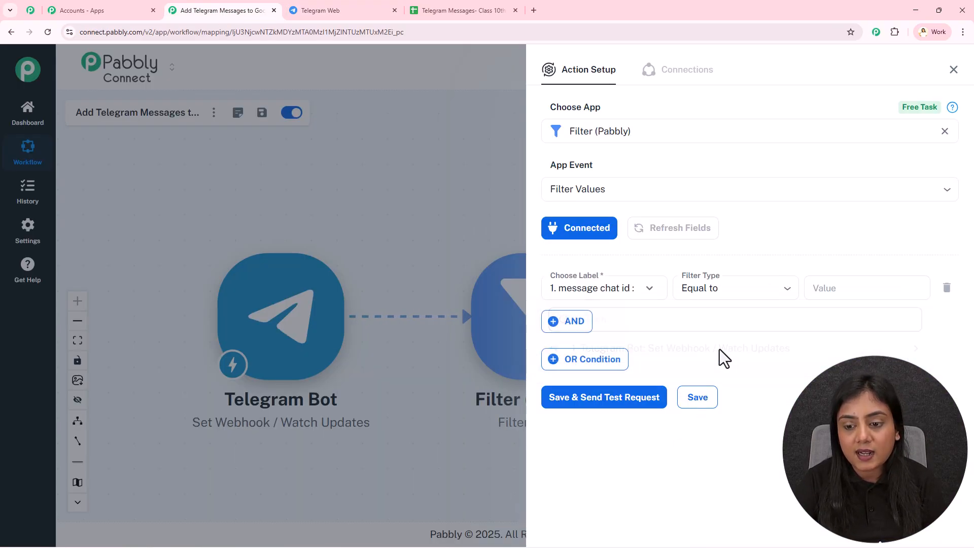
Step: Copy the Class 10th Group's chat id, including the minus sign, from its Telegram Web address into the filter condition's value
left_click(846, 294)
left_click(355, 10)
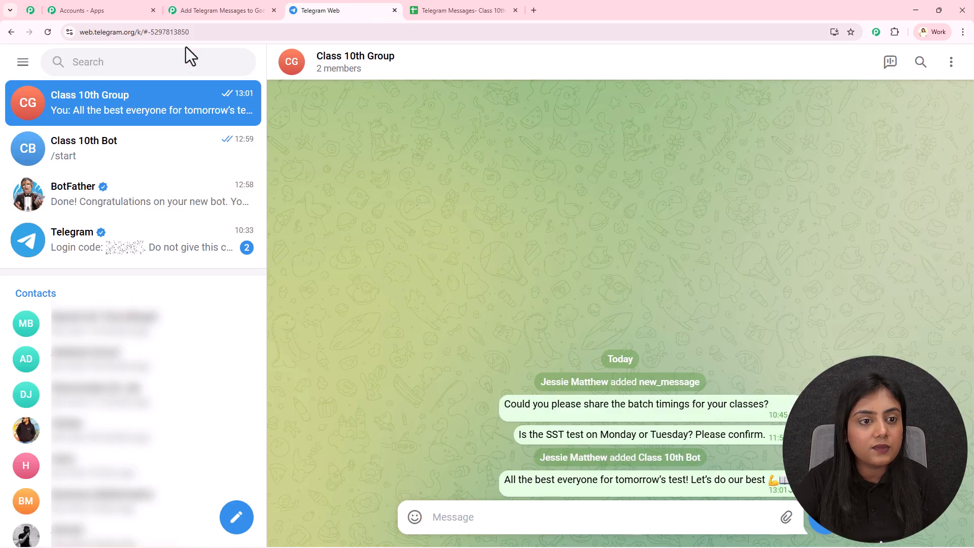
left_click_drag(147, 32, 222, 32)
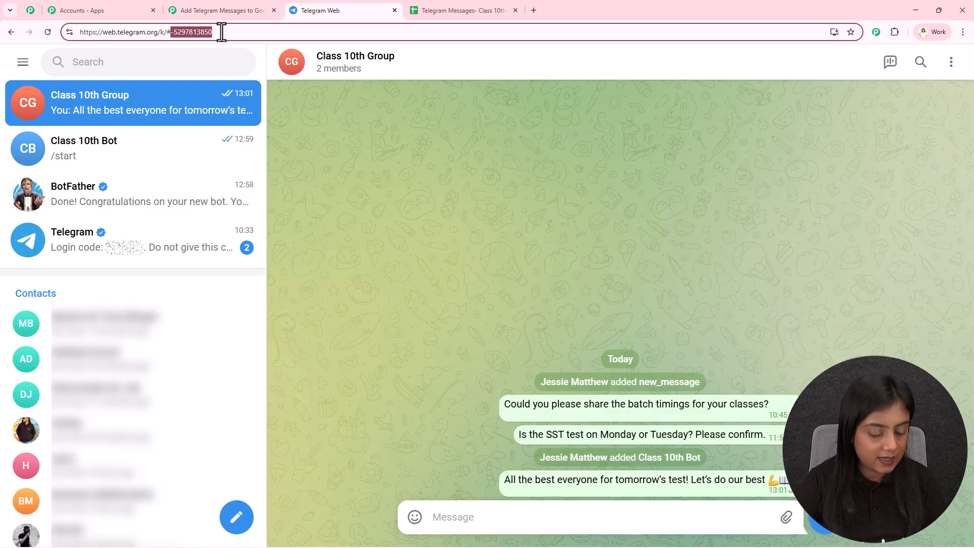
key("ctrl+c")
left_click(219, 10)
key("ctrl+v")
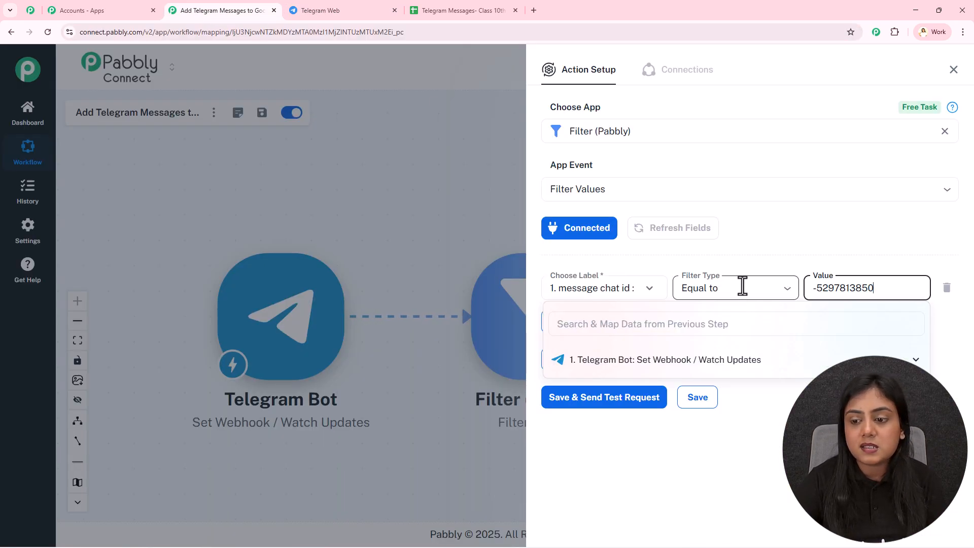
Step: Save the filter with a test request, examine the status and message of the response, and close the filter setup
left_click(703, 453)
left_click(617, 399)
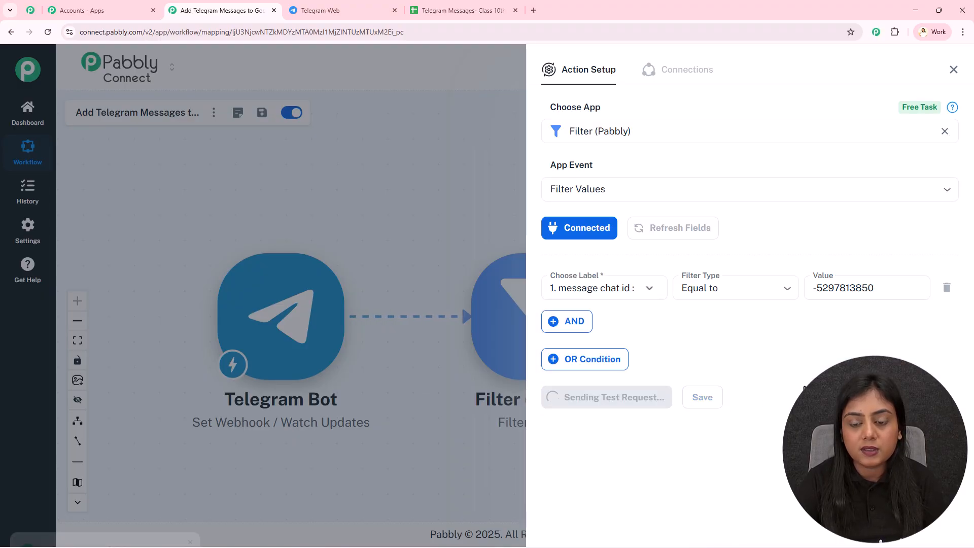
scroll(805, 388, "down", 2)
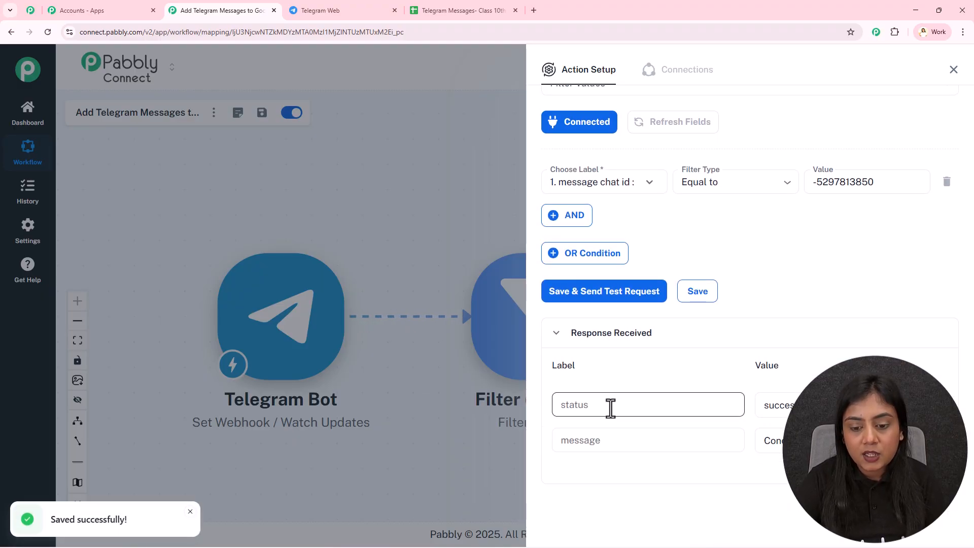
left_click_drag(609, 406, 546, 420)
left_click_drag(816, 406, 697, 416)
double_click(582, 443)
left_click_drag(862, 441, 752, 452)
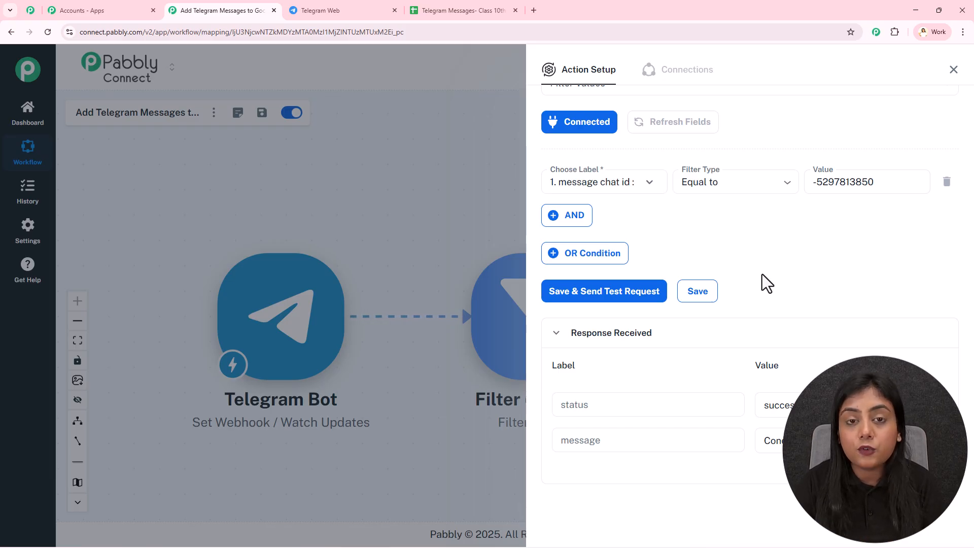
left_click(355, 9)
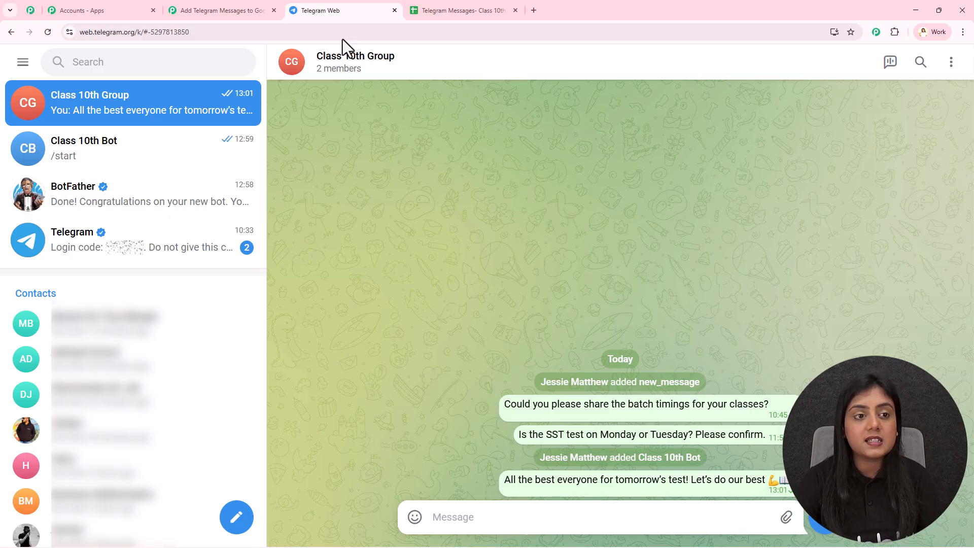
left_click(235, 9)
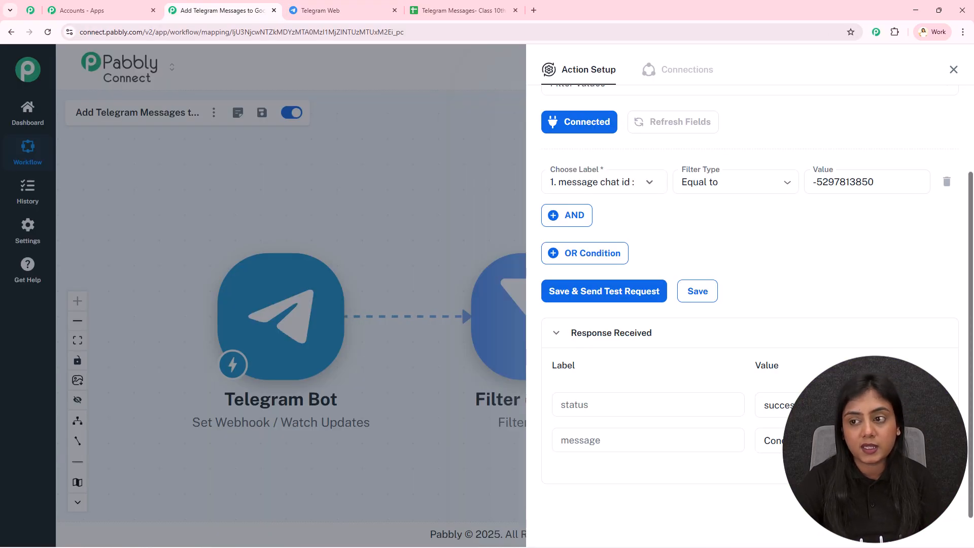
left_click(953, 70)
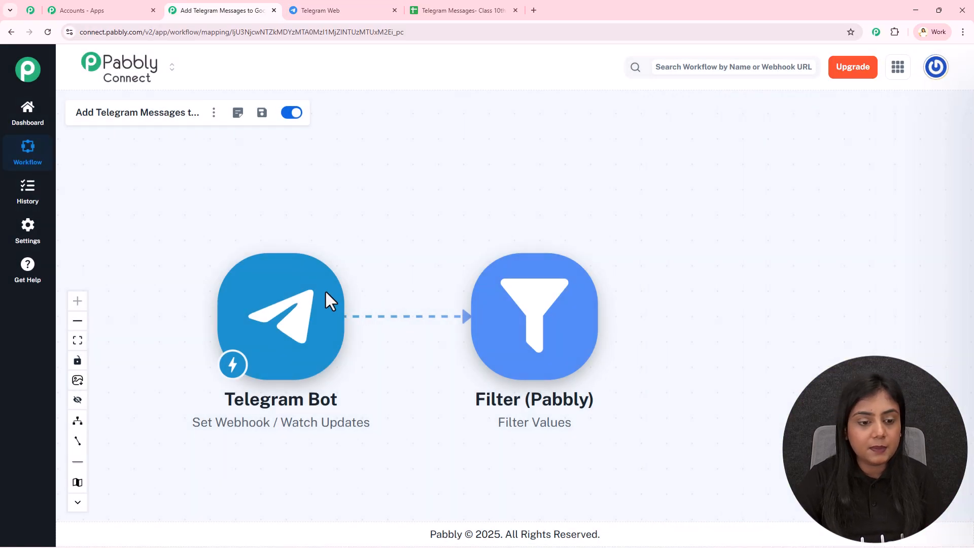
Step: Switch the Telegram Bot trigger to Response A and examine its received fields
left_click(291, 335)
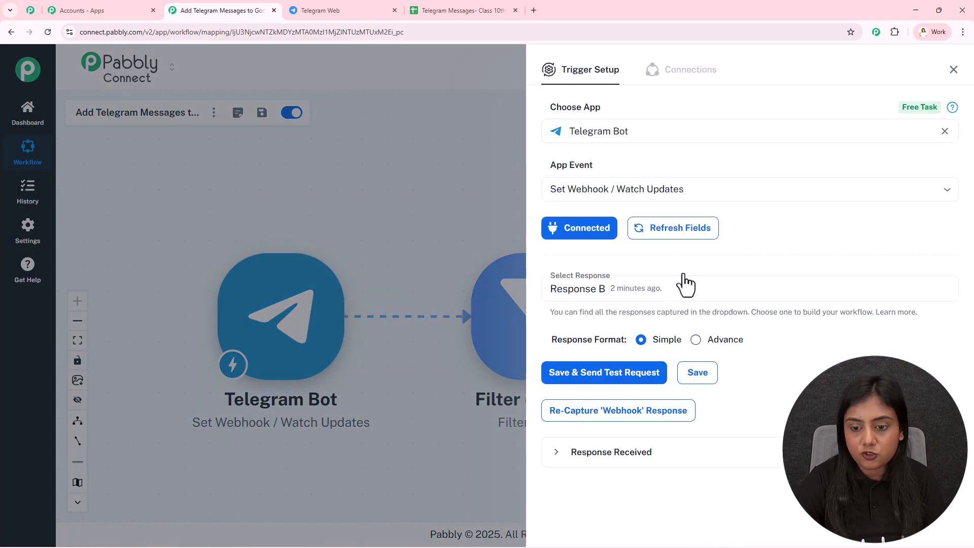
left_click(942, 290)
left_click(700, 295)
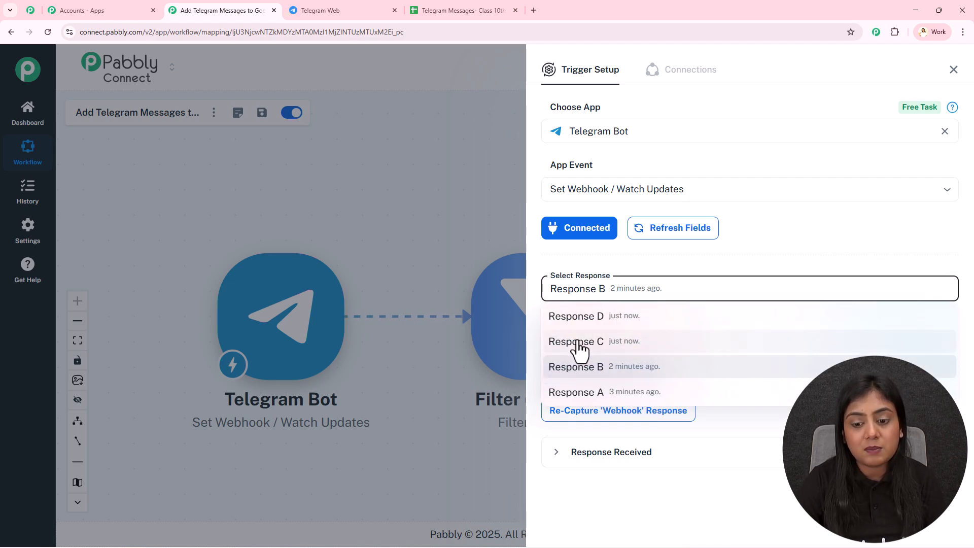
left_click(605, 394)
left_click(538, 345)
left_click(739, 446)
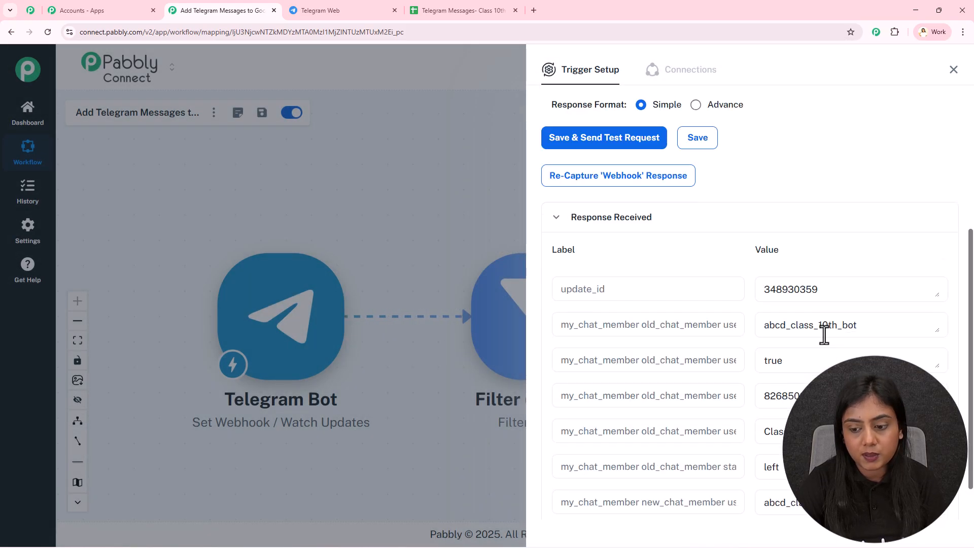
scroll(853, 302, "down", 15)
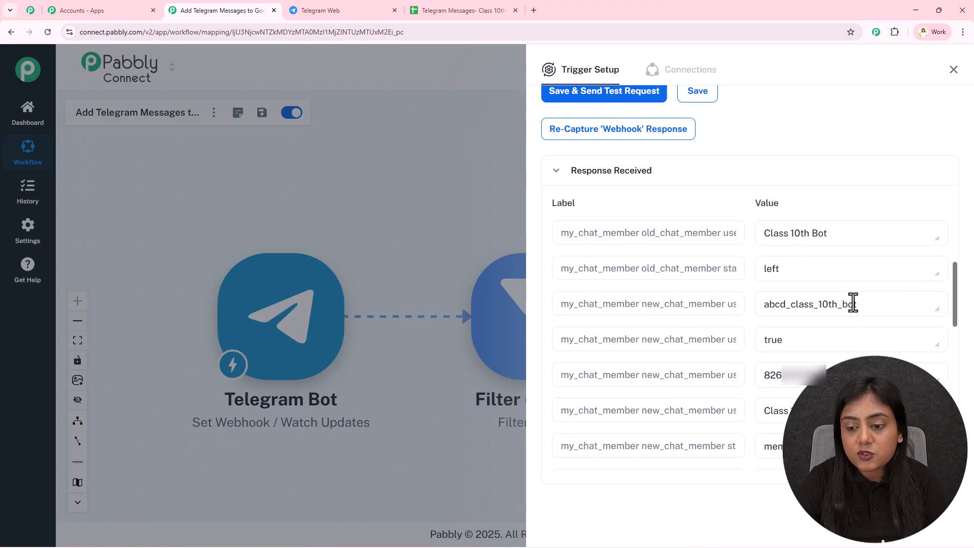
scroll(854, 315, "up", 15)
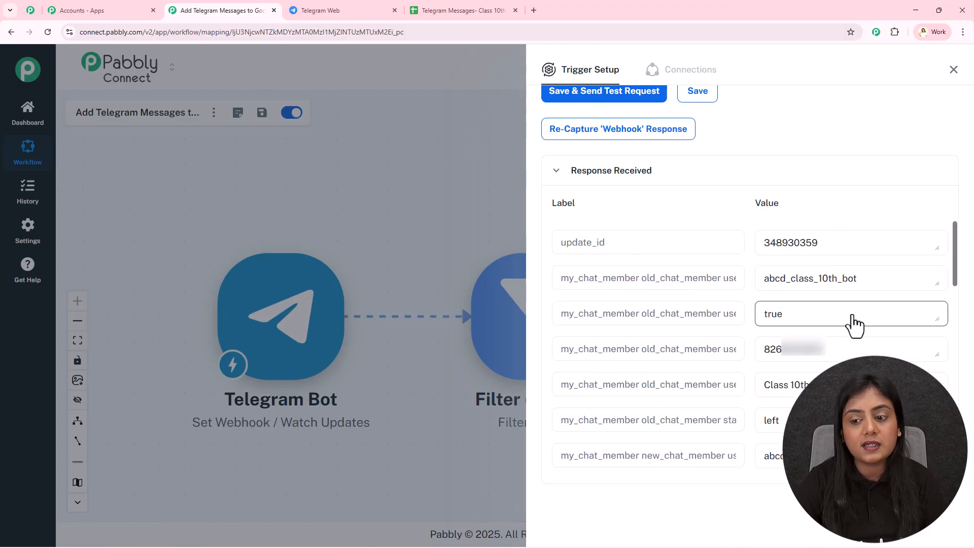
scroll(853, 317, "up", 5)
Step: Switch the Telegram Bot trigger to Response D and examine its received fields
left_click(614, 289)
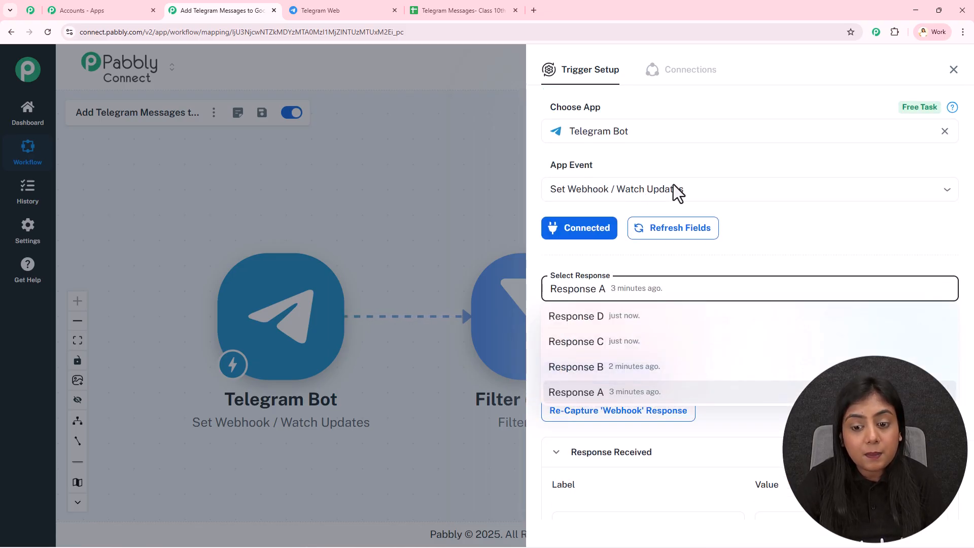
left_click(598, 317)
left_click(552, 343)
scroll(744, 402, "down", 5)
scroll(822, 330, "down", 5)
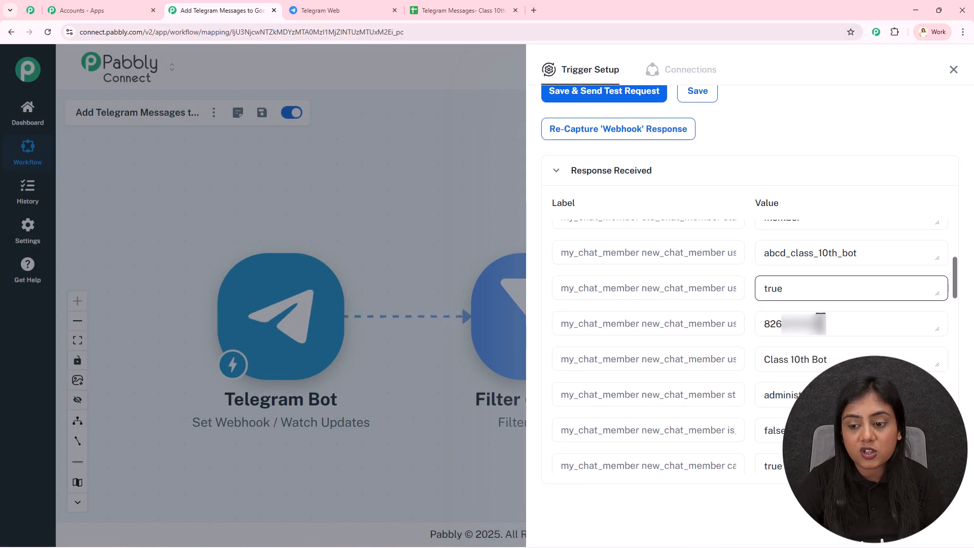
scroll(822, 322, "up", 5)
scroll(867, 210, "up", 5)
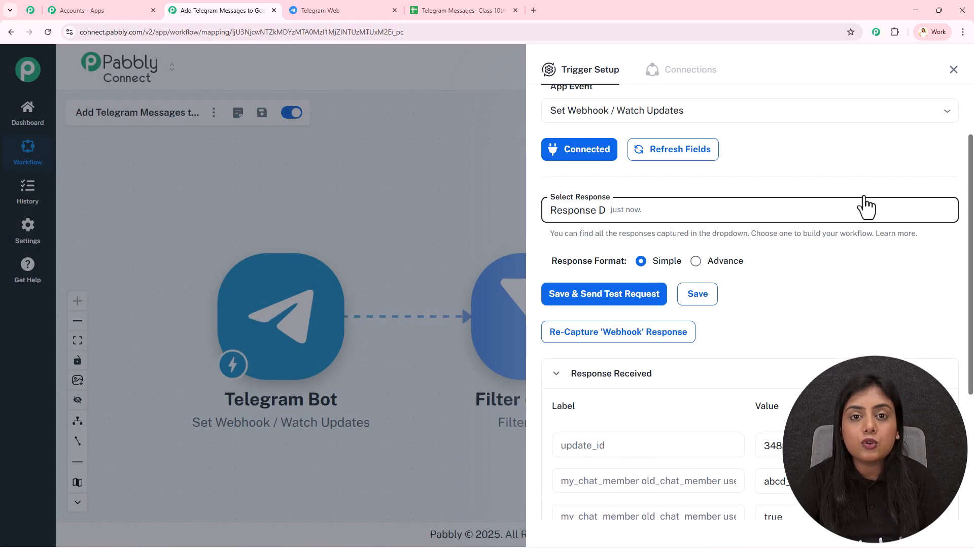
Step: Review the empty rows of the Telegram Messages- Class 10th Group spreadsheet and examine the chat id field of Response D in Pabbly Connect
left_click(478, 2)
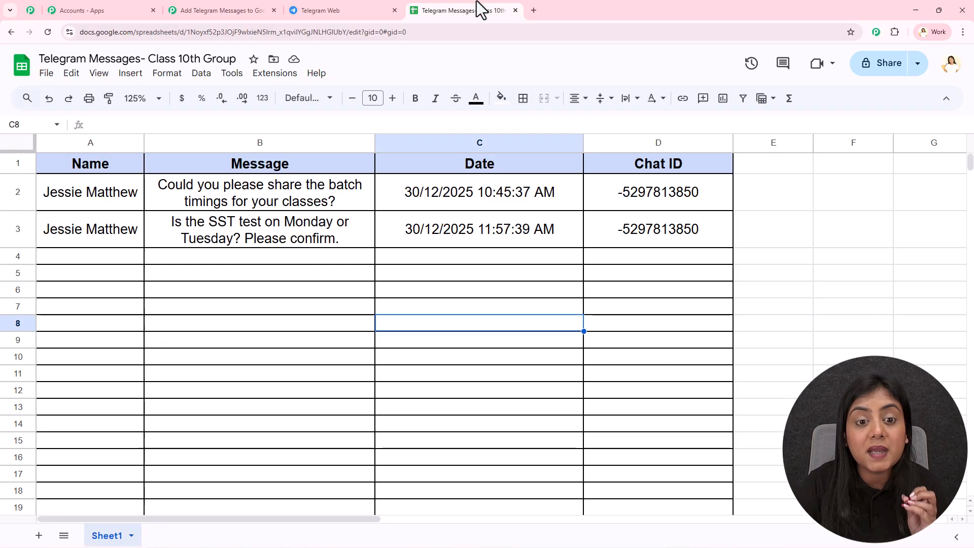
left_click_drag(97, 255, 683, 278)
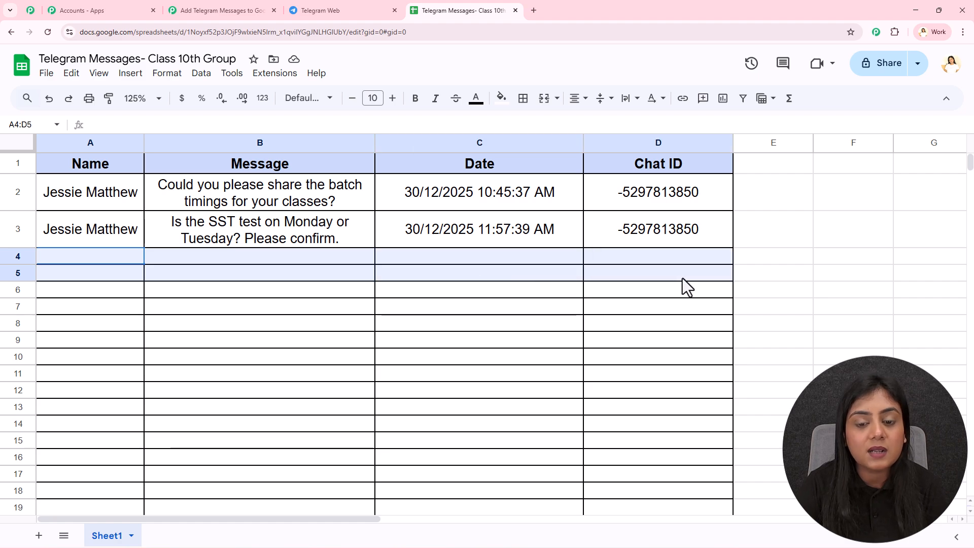
left_click(662, 329)
left_click(229, 10)
scroll(826, 156, "down", 5)
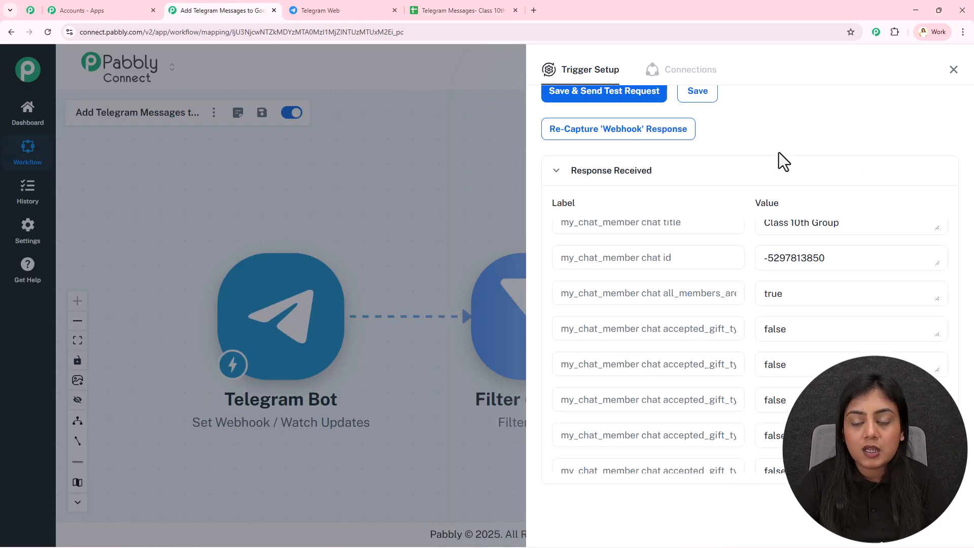
scroll(773, 373, "down", 1)
left_click_drag(831, 263, 753, 276)
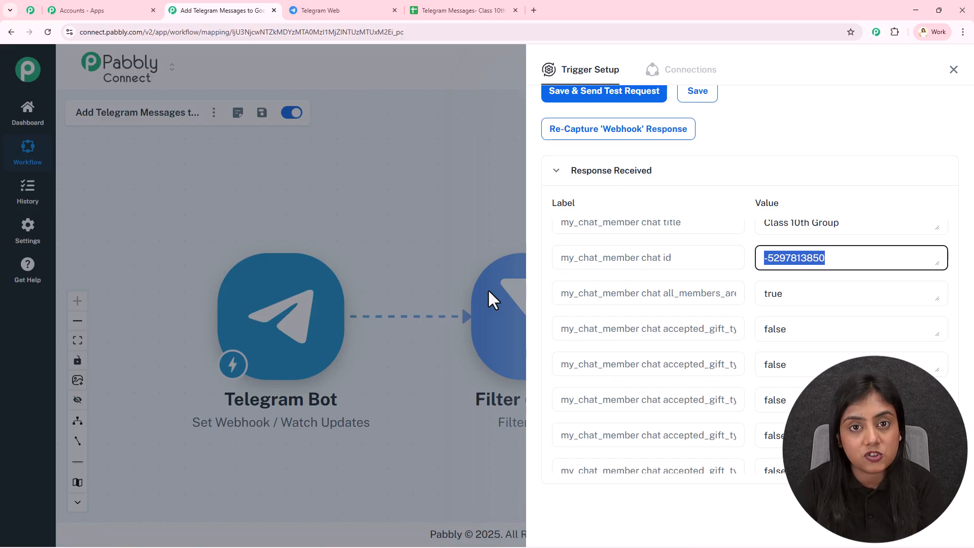
Step: Select Response B again as the trigger response, check its message fields, and close the trigger setup
scroll(696, 293, "up", 5)
left_click(696, 293)
left_click(651, 370)
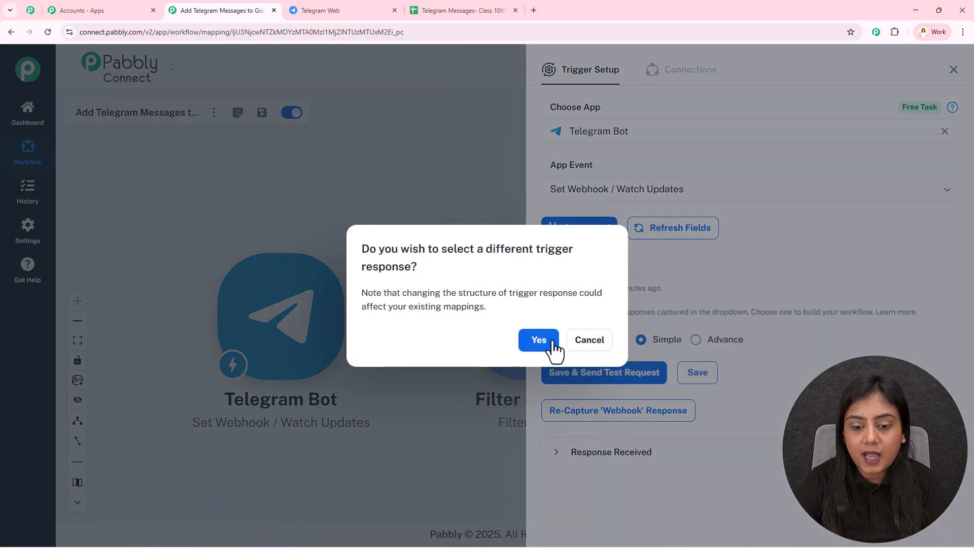
left_click(539, 340)
left_click(680, 453)
scroll(771, 330, "down", 5)
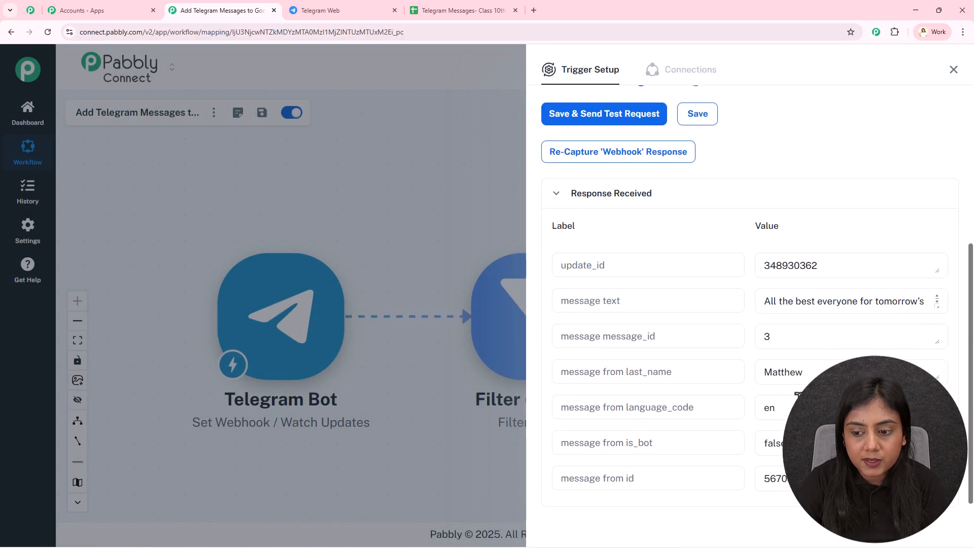
left_click(954, 69)
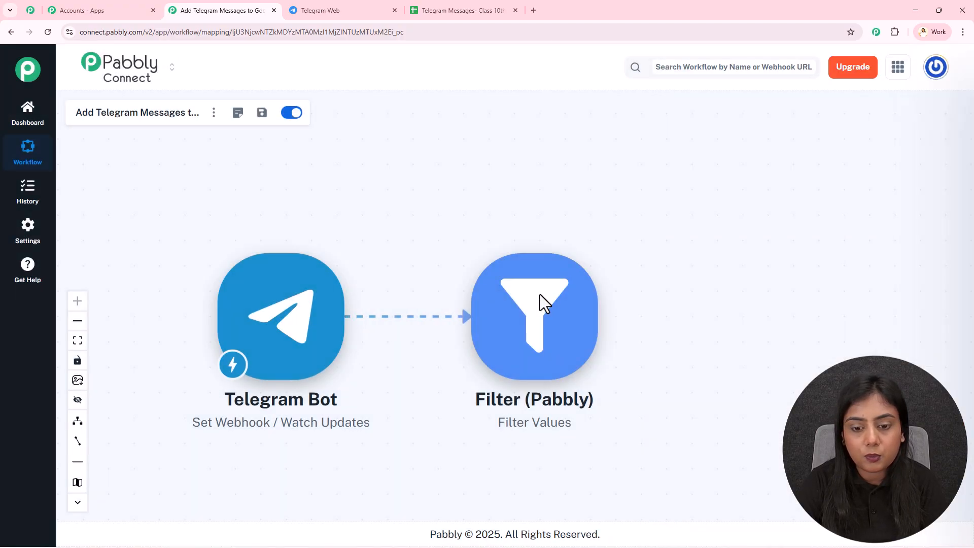
Step: Add an AND condition to the Filter step requiring that the Telegram message text exists
left_click(539, 319)
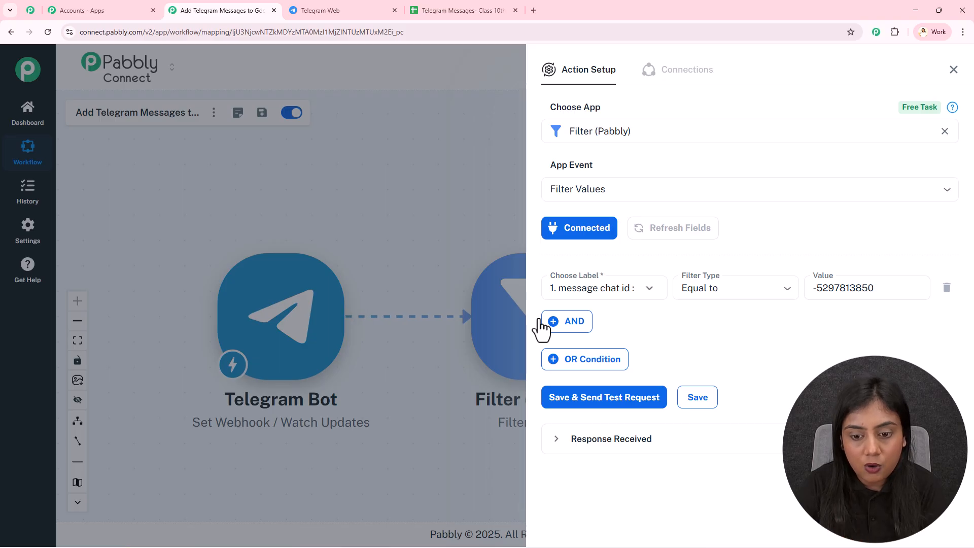
left_click(564, 325)
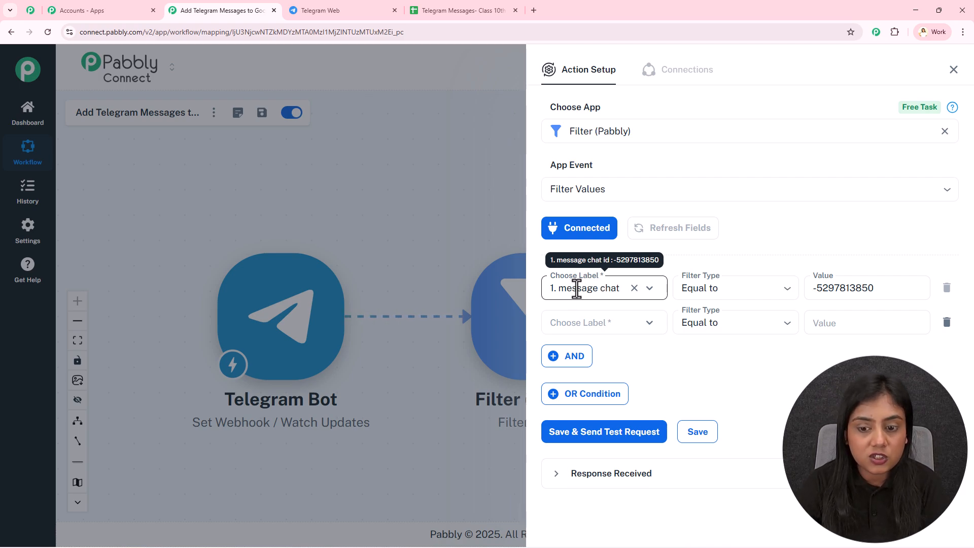
left_click(818, 289)
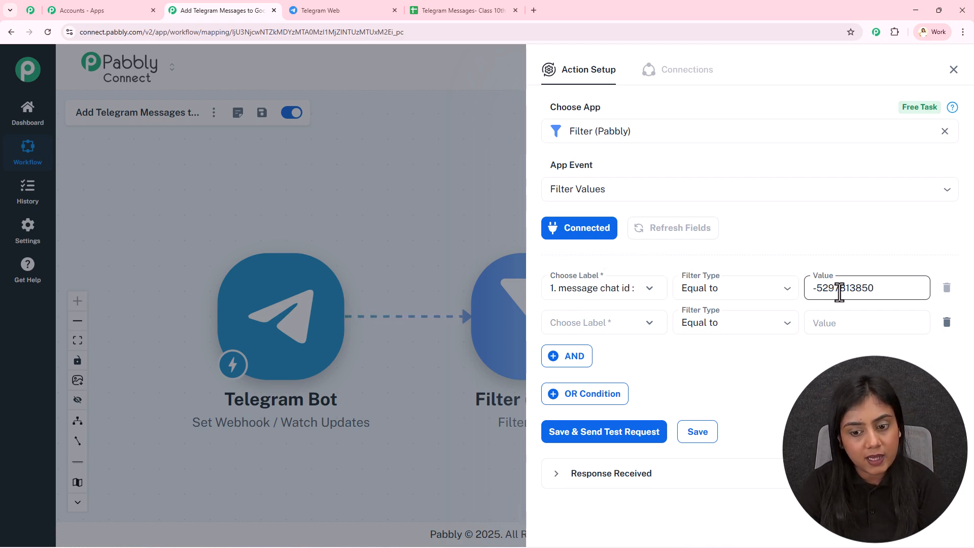
left_click(626, 323)
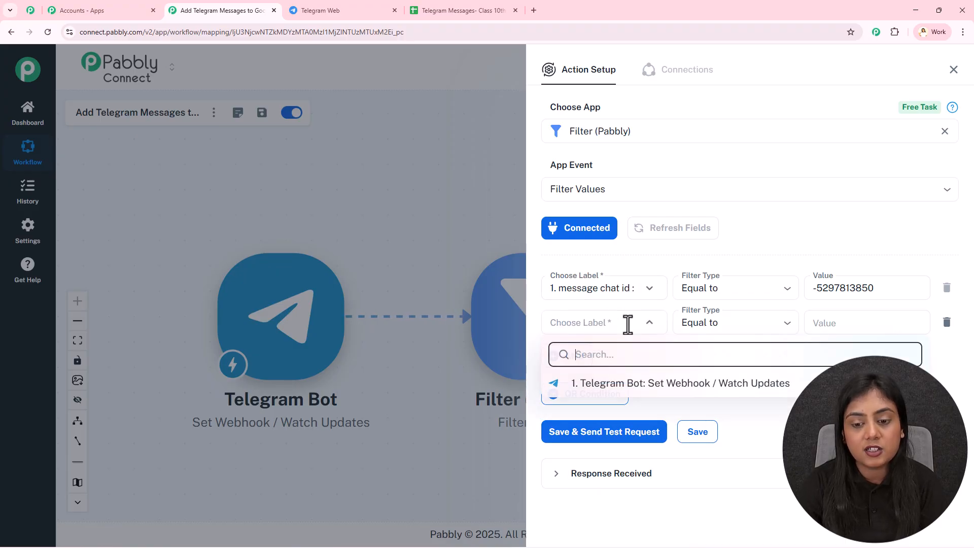
left_click(633, 384)
left_click(643, 432)
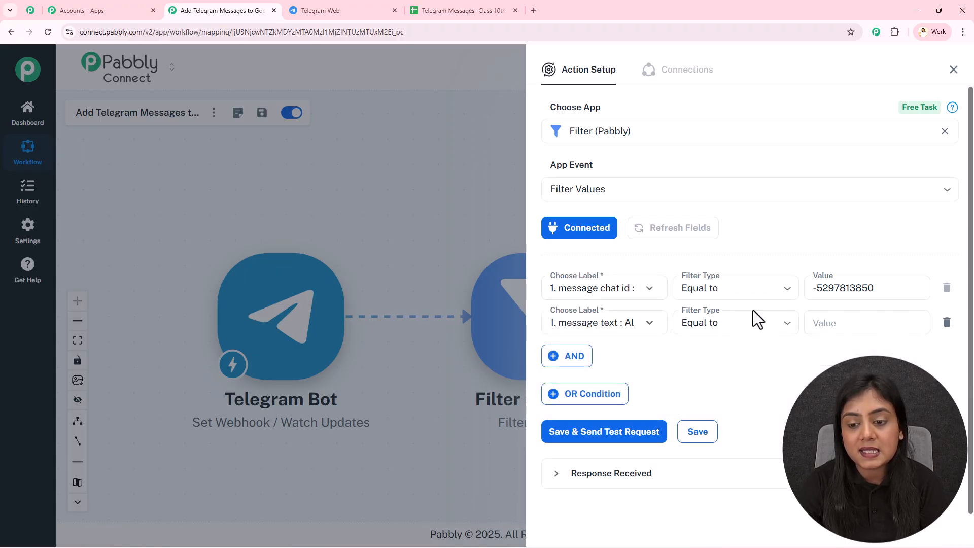
left_click(752, 312)
left_click(711, 452)
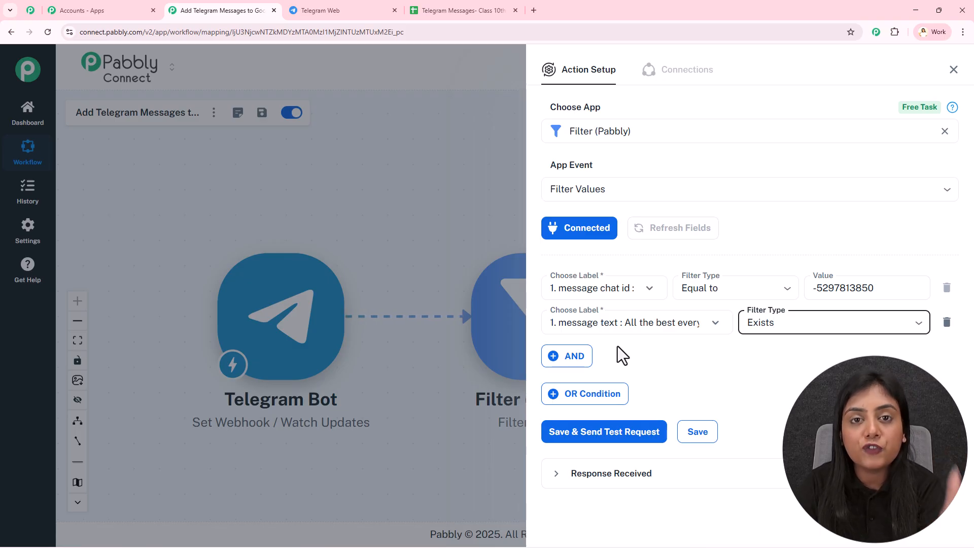
Step: Save the filter conditions with a test request, check the received response, and close the filter setup
left_click(616, 422)
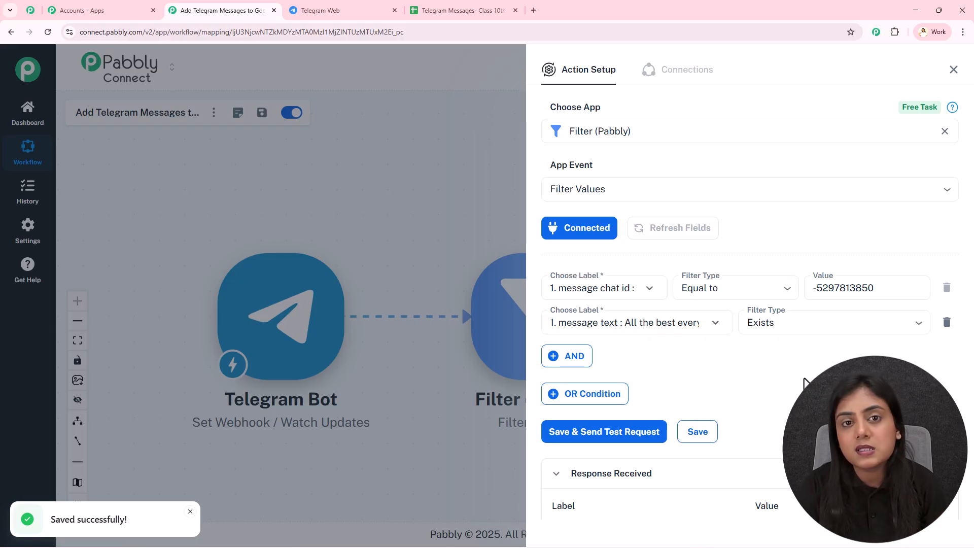
scroll(803, 379, "down", 3)
left_click_drag(842, 442, 770, 448)
left_click_drag(806, 407, 740, 406)
left_click(841, 291)
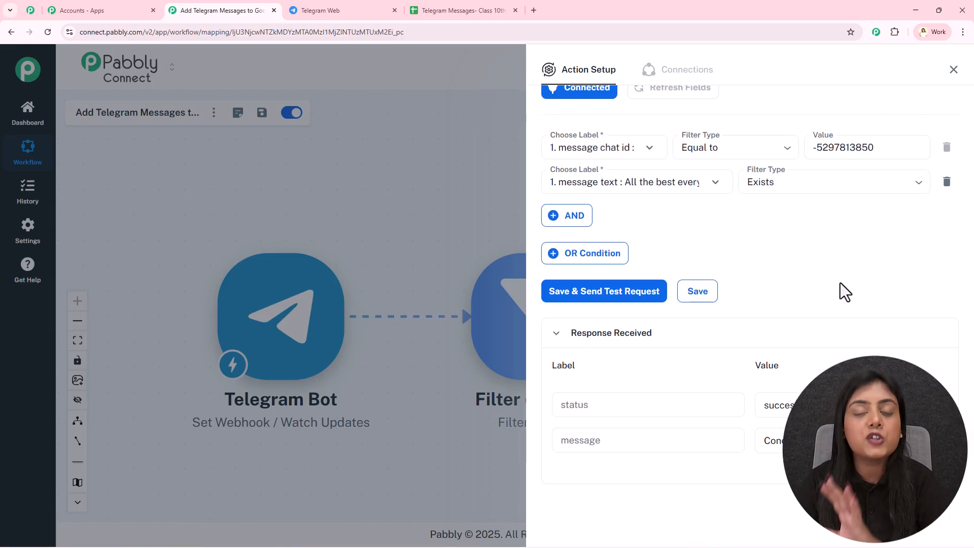
scroll(840, 282, "up", 1)
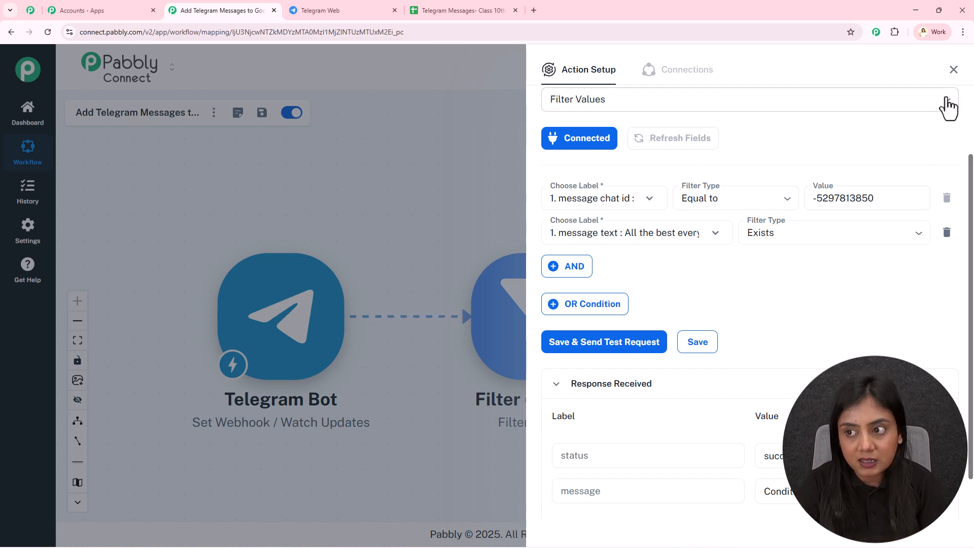
left_click(952, 70)
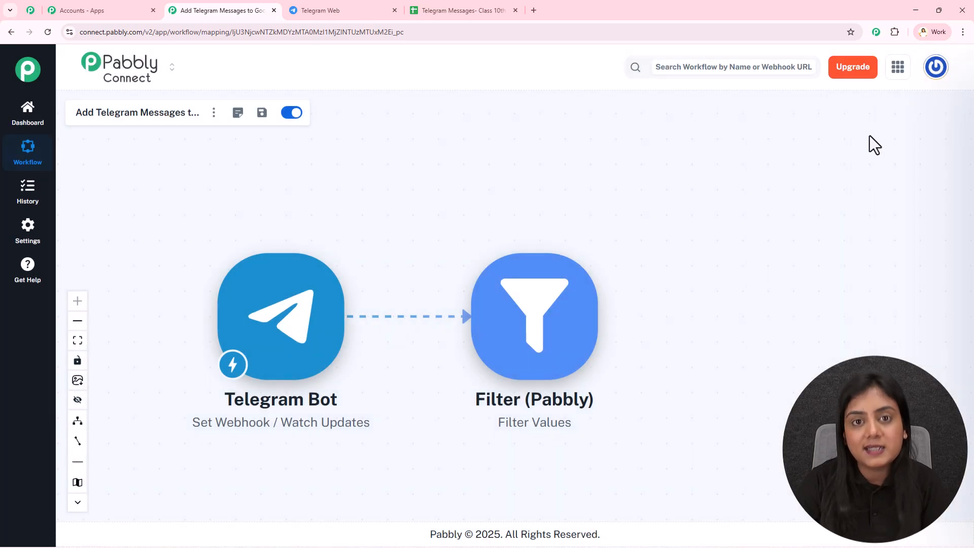
Step: Review the rows of the Telegram Messages- Class 10th Group spreadsheet and return to the workflow
left_click(418, 3)
left_click_drag(102, 254, 560, 257)
left_click(546, 321)
left_click(256, 11)
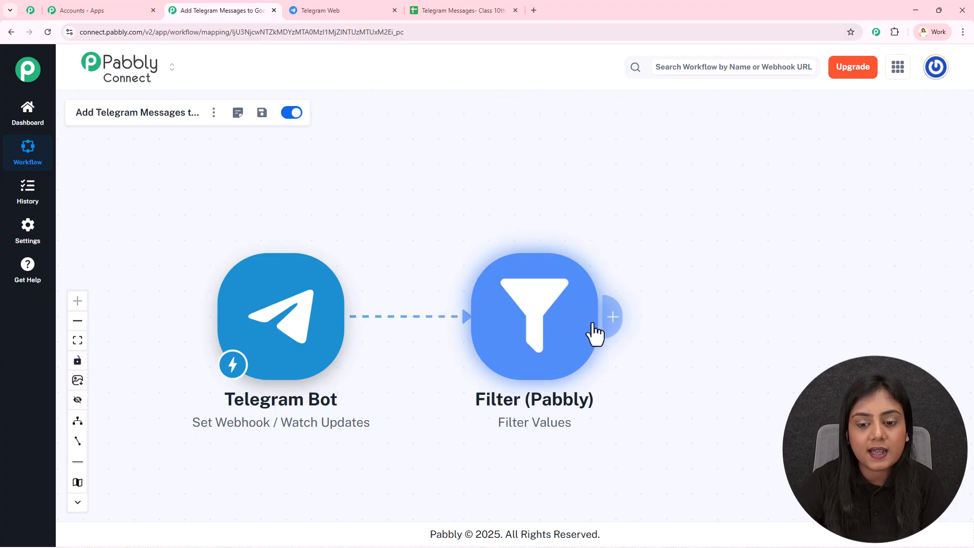
Step: Add a Google Sheets action after the Filter step with the Add New Row event
left_click(616, 328)
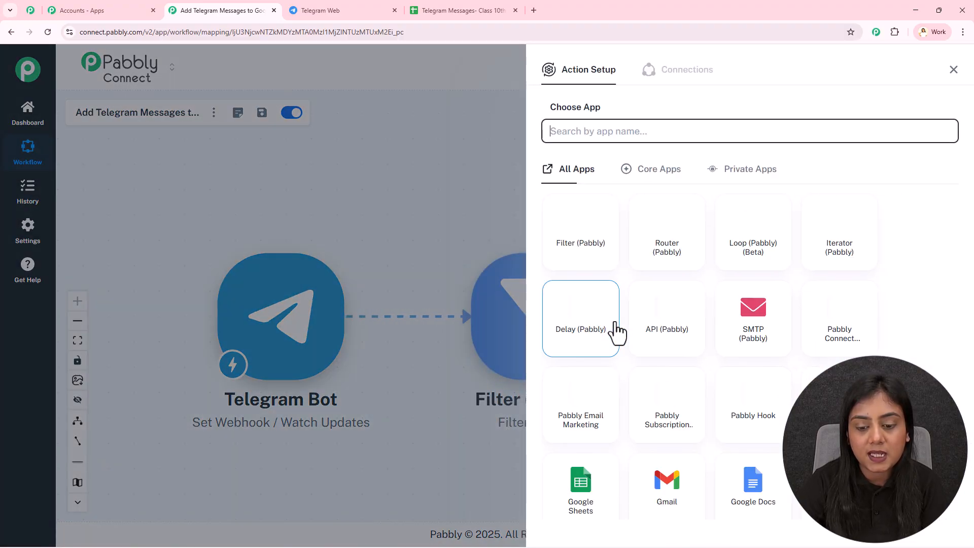
left_click(581, 482)
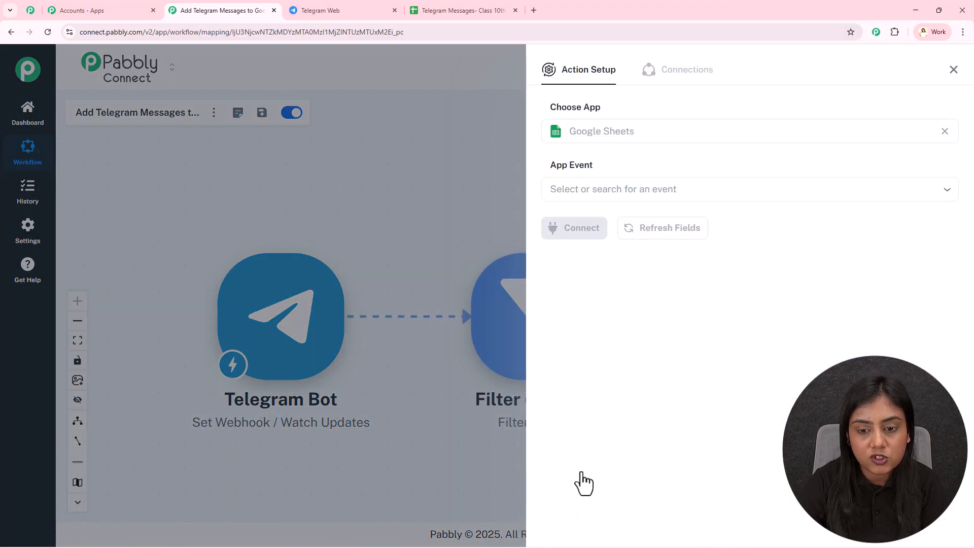
left_click(625, 190)
left_click(624, 231)
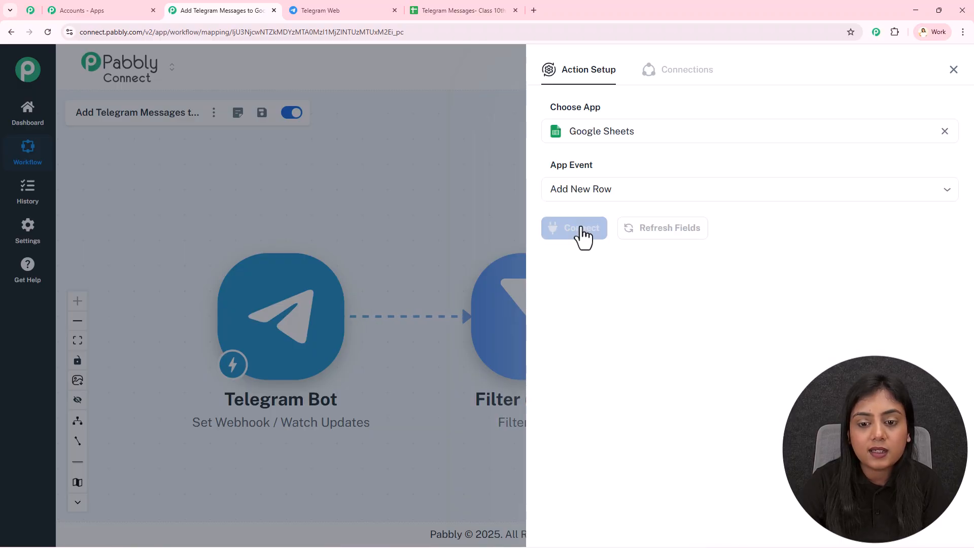
Step: Create a new Google Sheets connection by signing in with the Google account and allowing Pabbly Connect Sheets access
left_click(583, 237)
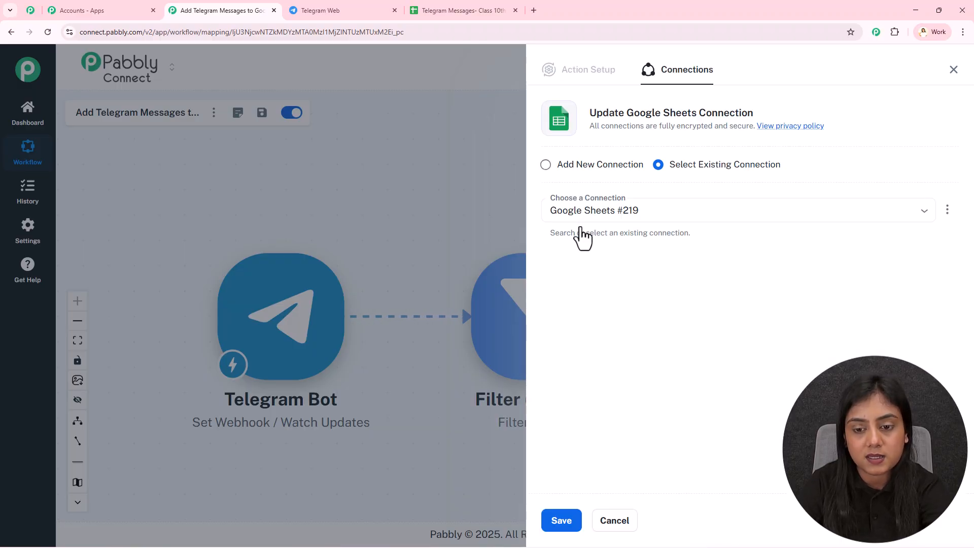
left_click(593, 211)
left_click(632, 184)
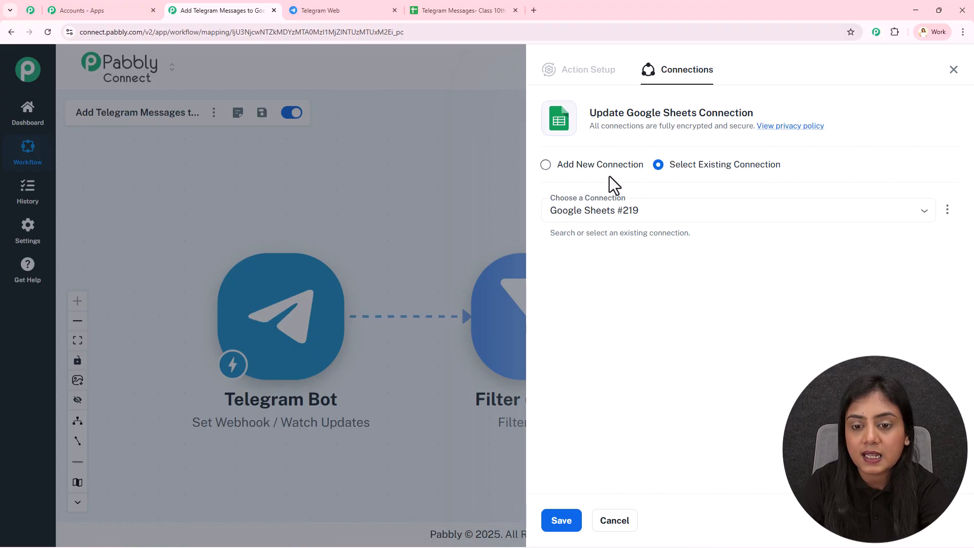
left_click(589, 166)
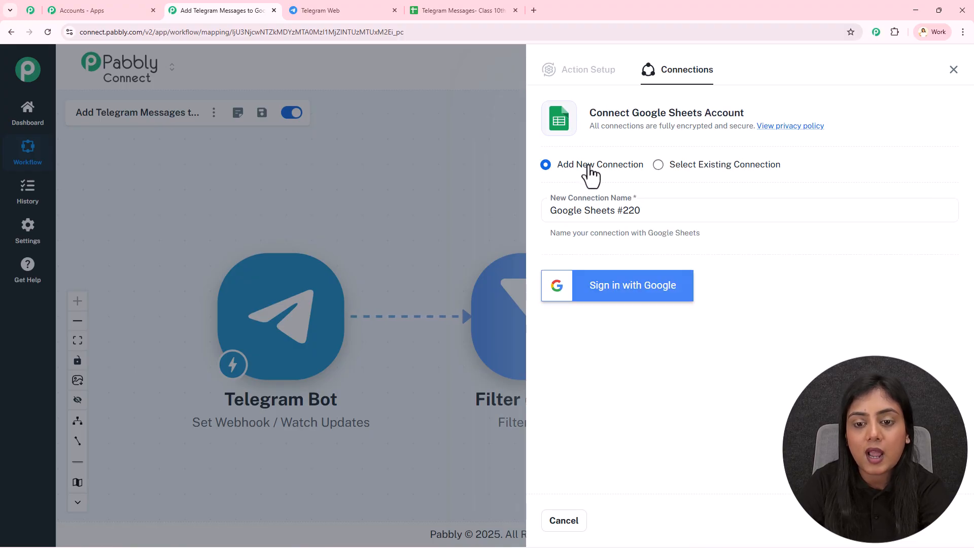
left_click(634, 291)
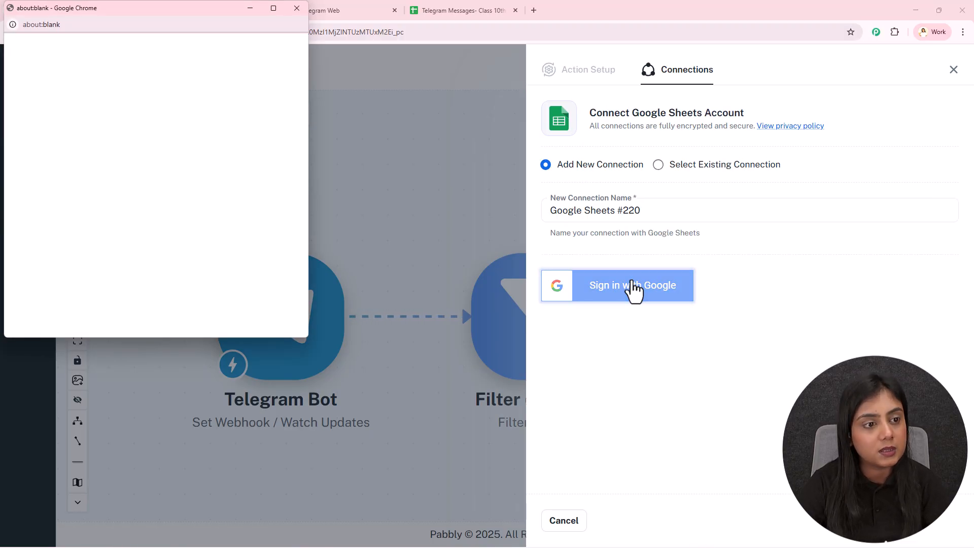
left_click_drag(27, 136, 201, 106)
left_click(192, 96)
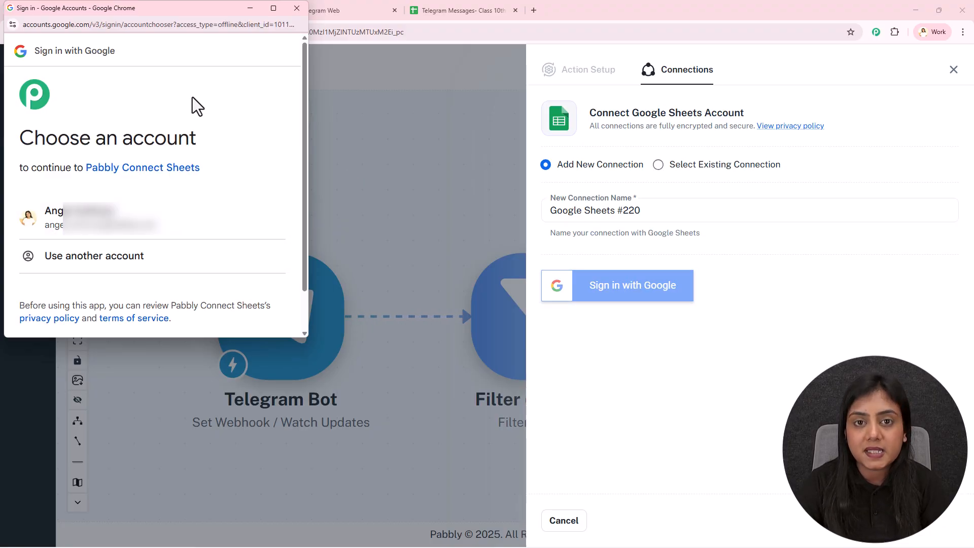
left_click(159, 228)
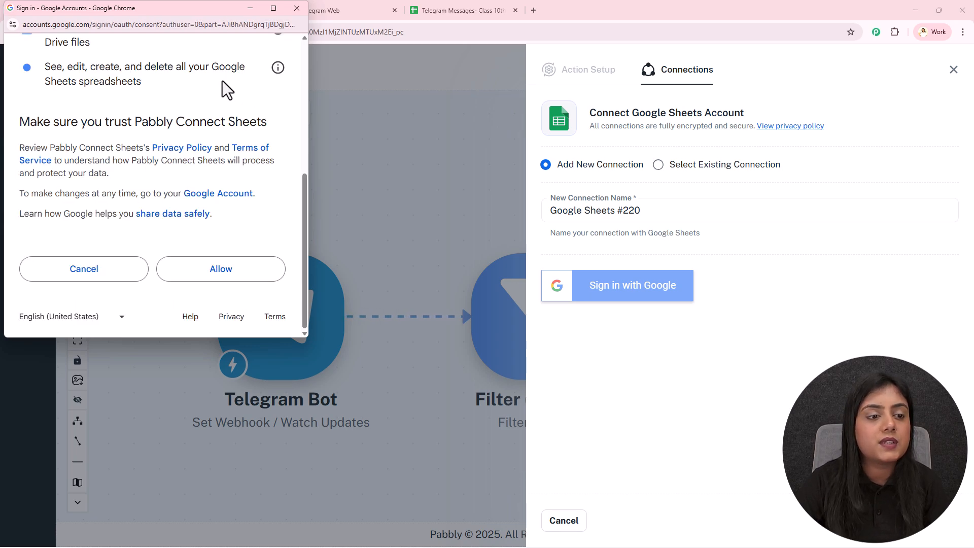
left_click(251, 280)
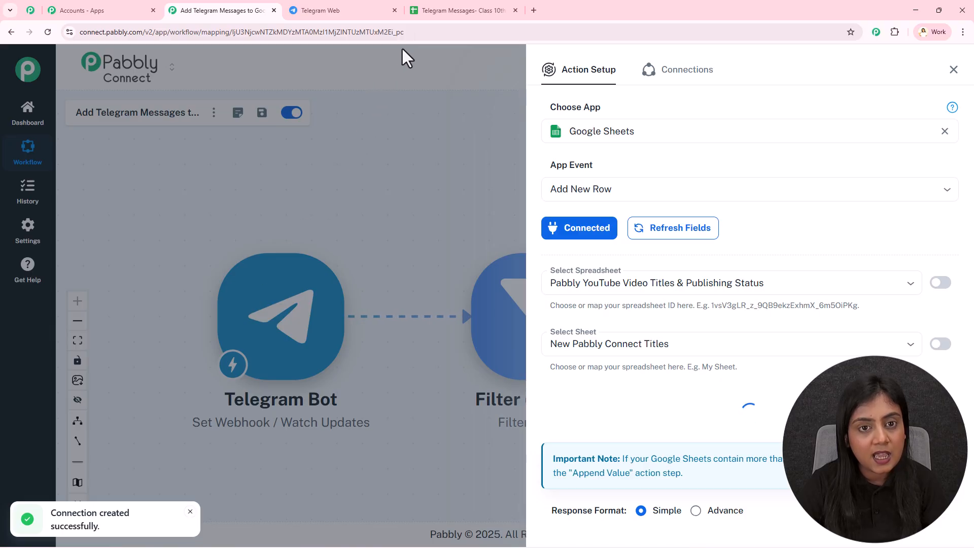
Step: Set the action's spreadsheet to Telegram Messages- Class 10th Group and its sheet to Sheet1, checking the names in Google Sheets
left_click(452, 8)
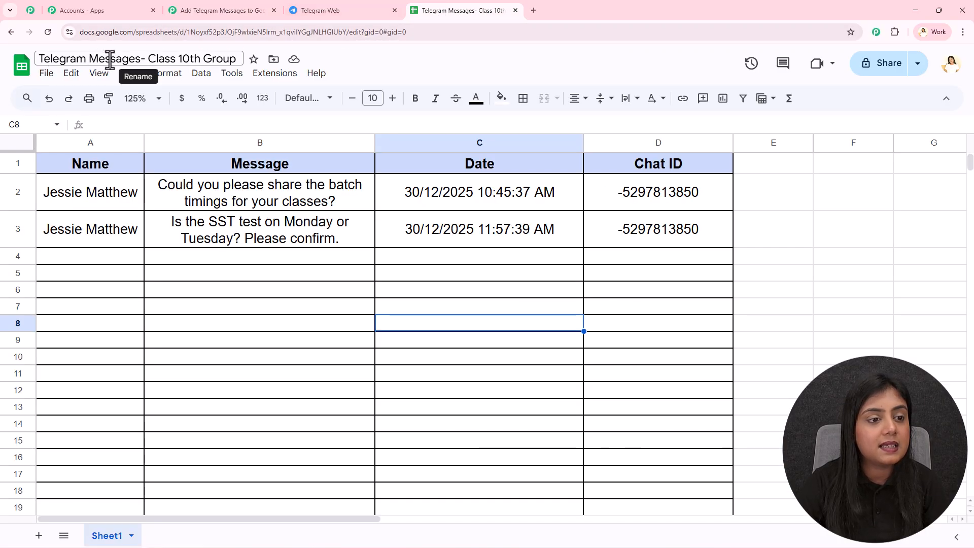
left_click(239, 11)
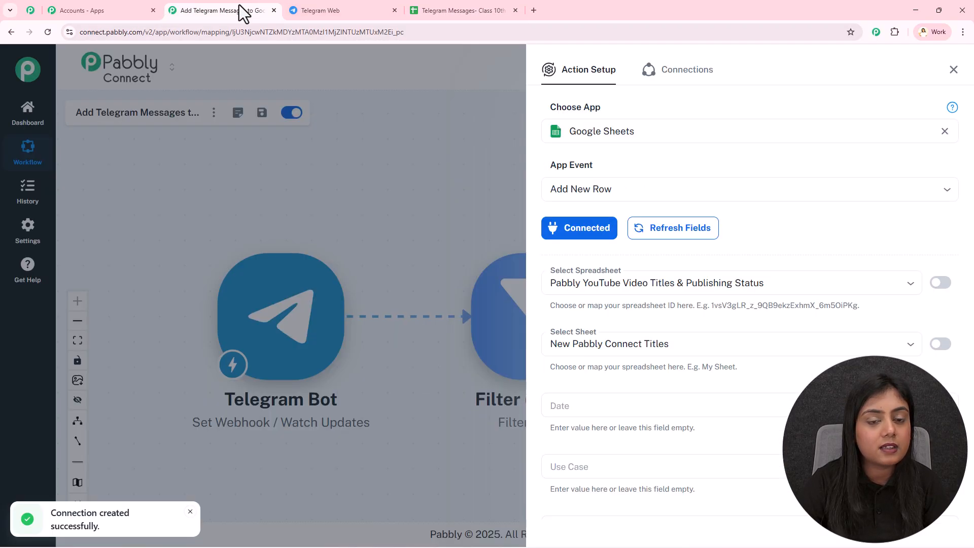
left_click(750, 282)
left_click(720, 338)
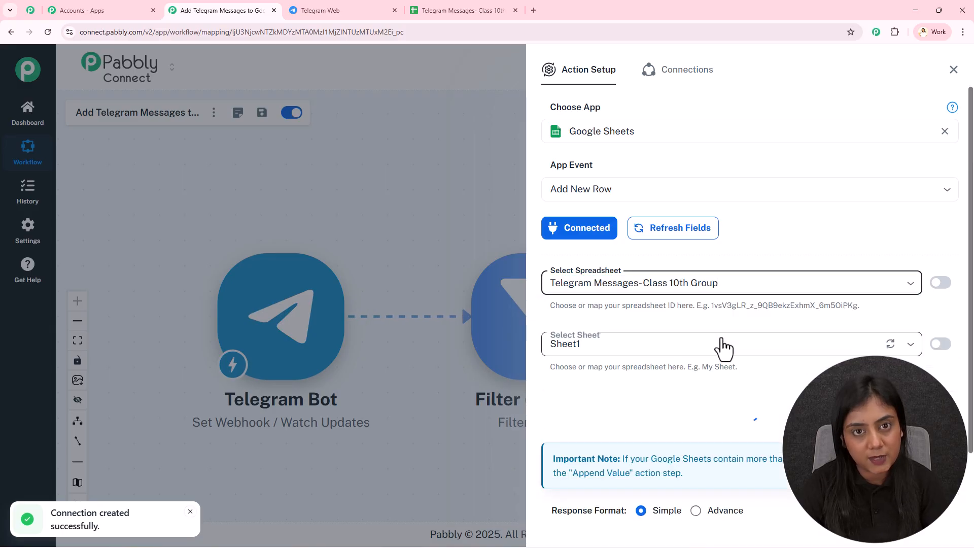
left_click(459, 10)
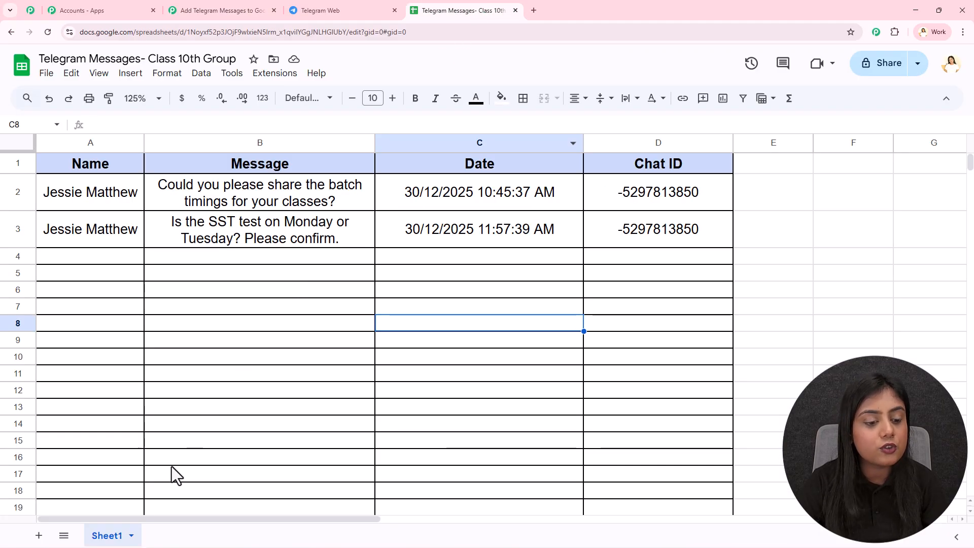
left_click(183, 10)
left_click(675, 343)
left_click(667, 383)
Step: Map the Telegram sender's first_name and last_name fields to the Name column
scroll(649, 331, "down", 5)
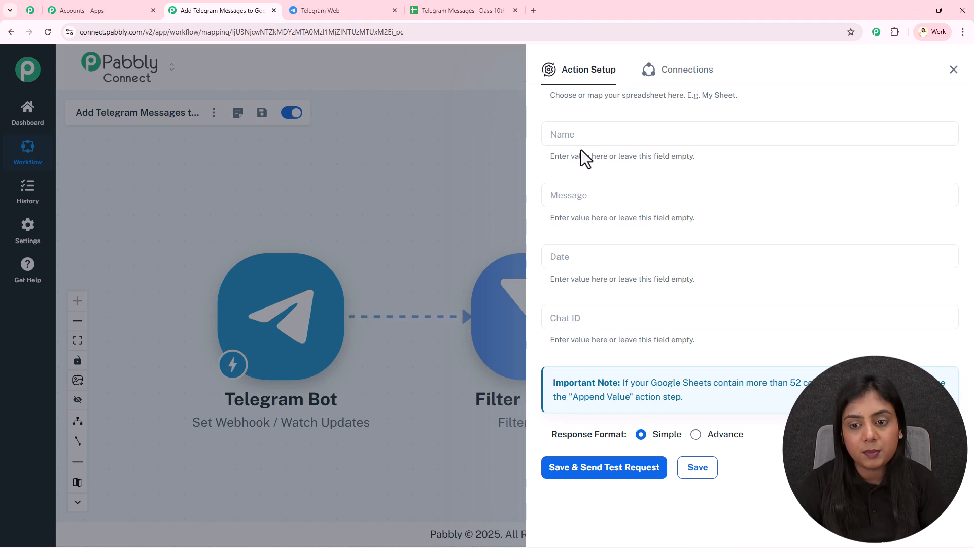
left_click(585, 135)
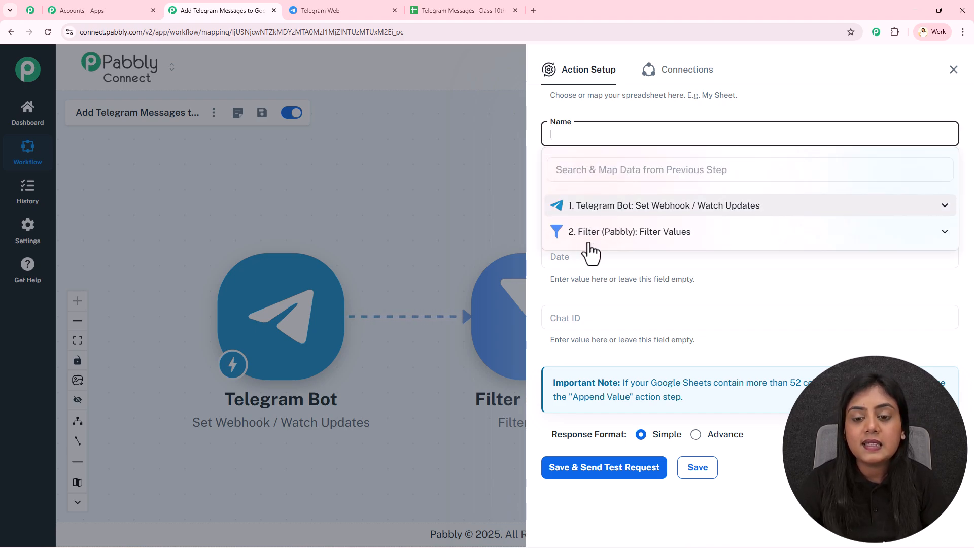
left_click(699, 212)
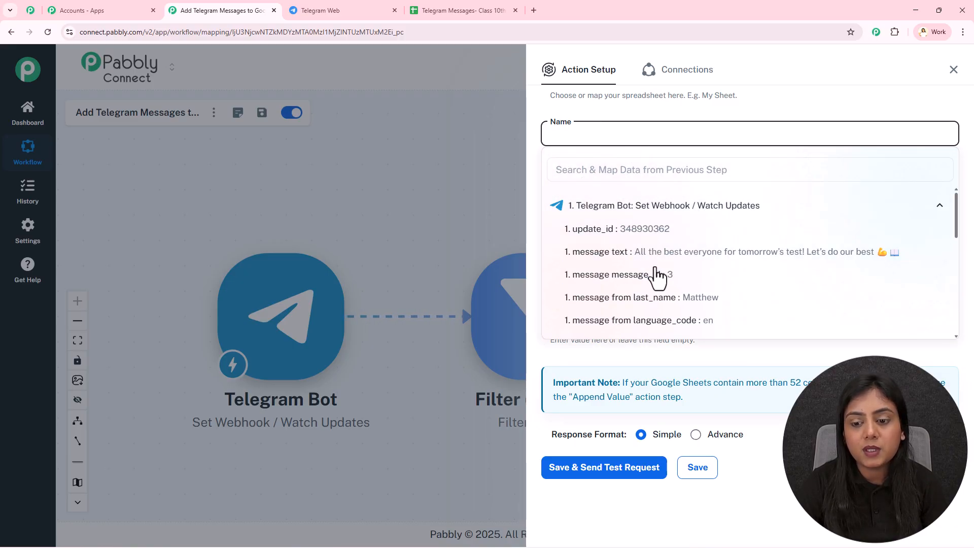
scroll(681, 292, "down", 2)
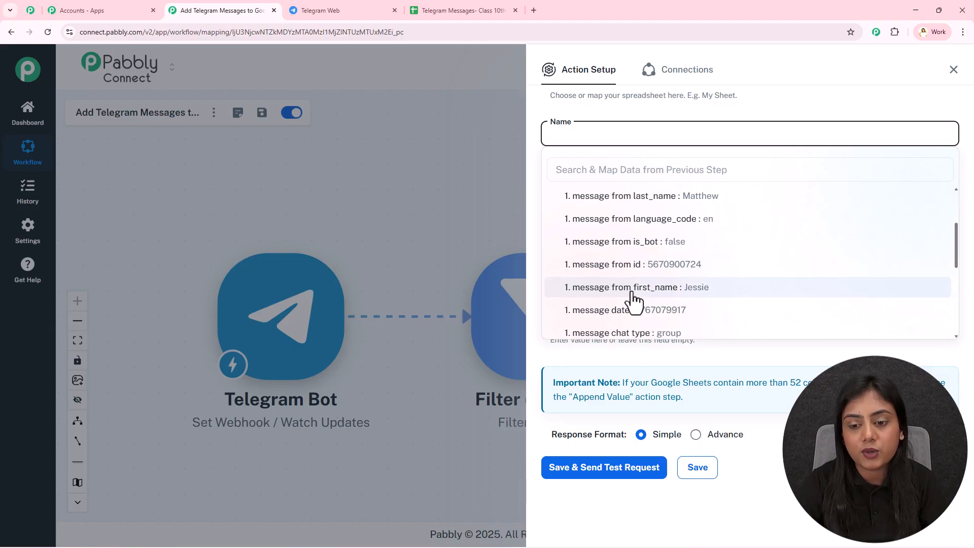
left_click(702, 291)
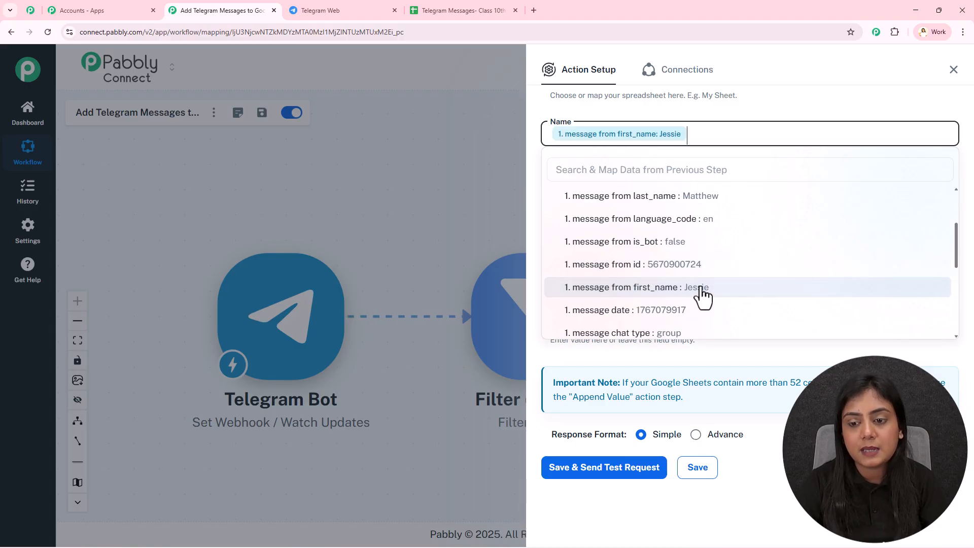
left_click(695, 198)
left_click(687, 96)
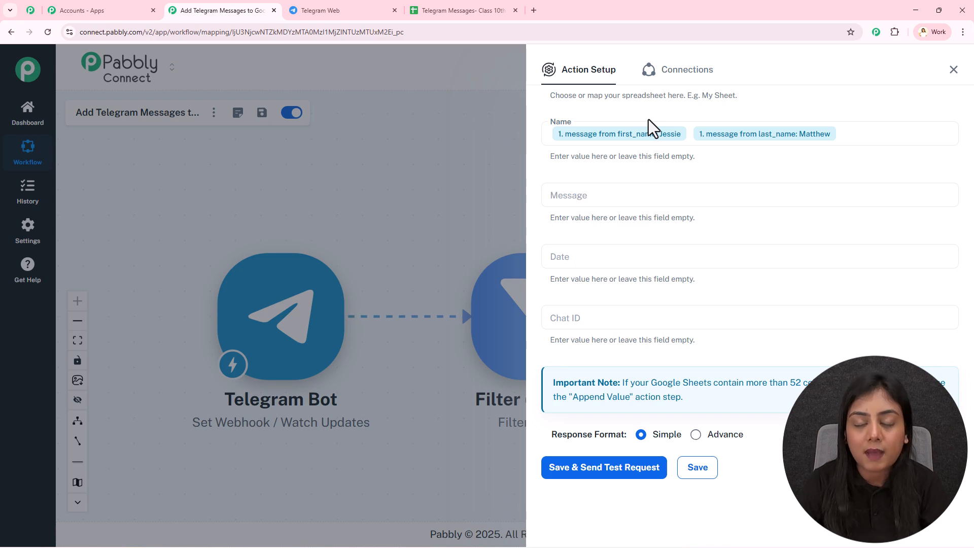
Step: Map the Telegram message text to the Message column and the message chat id to the Chat ID column
left_click(629, 195)
left_click(658, 271)
left_click(677, 312)
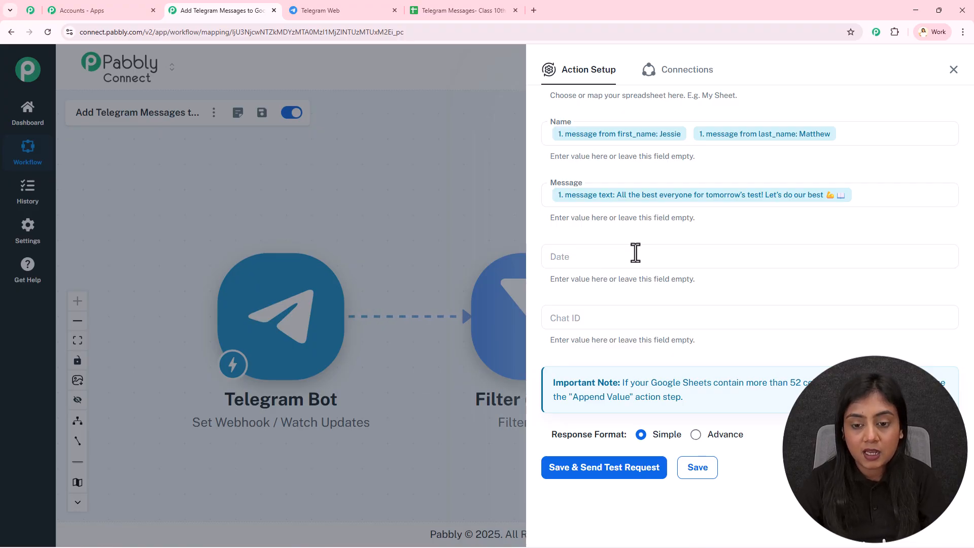
left_click(598, 318)
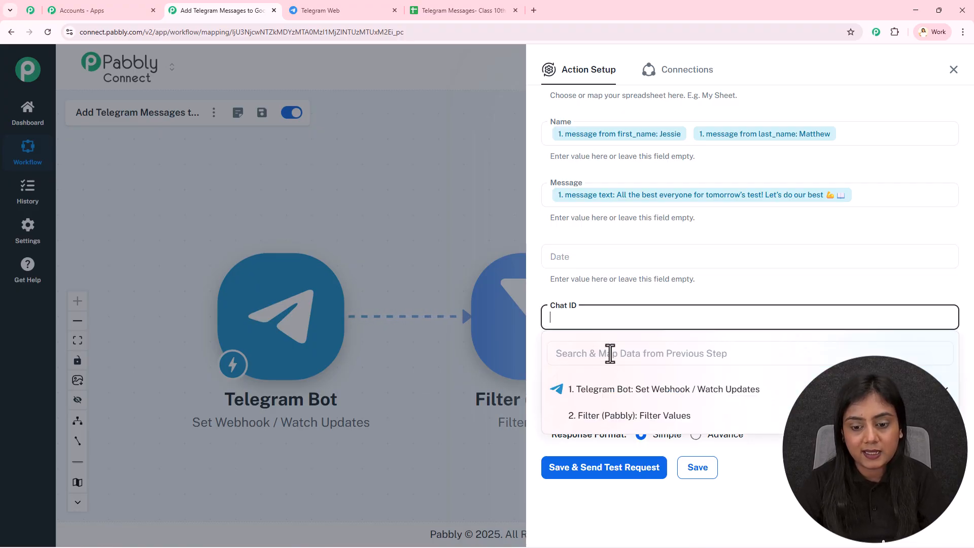
left_click(610, 391)
scroll(652, 450, "down", 3)
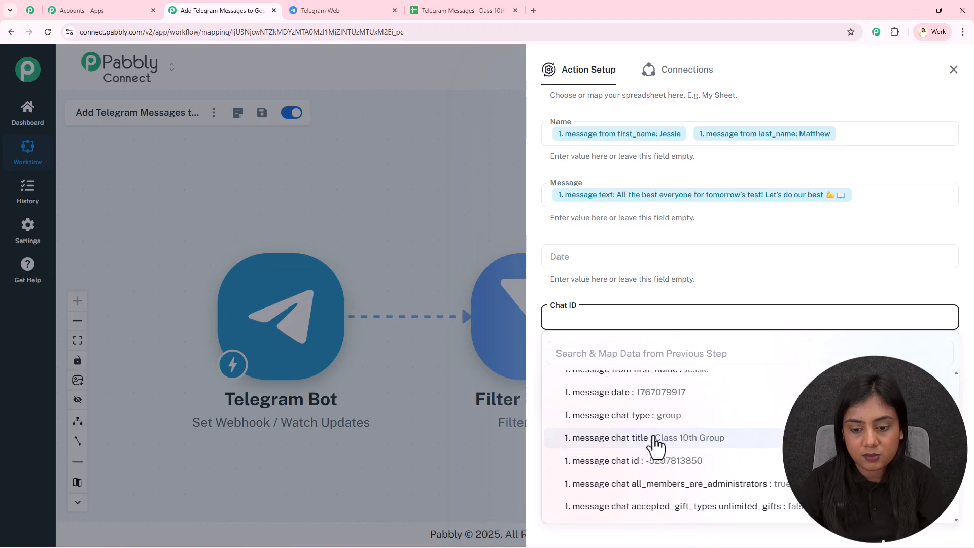
left_click(653, 457)
left_click(644, 307)
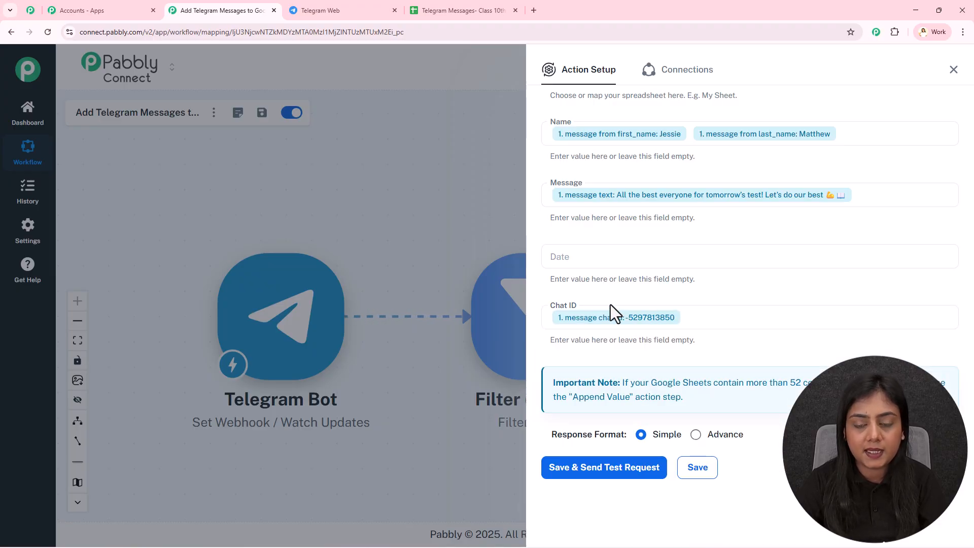
Step: Compare the Telegram message date available for the Date column with the date format used in the Google Sheets Date column
left_click(603, 261)
left_click(617, 330)
scroll(639, 400, "down", 2)
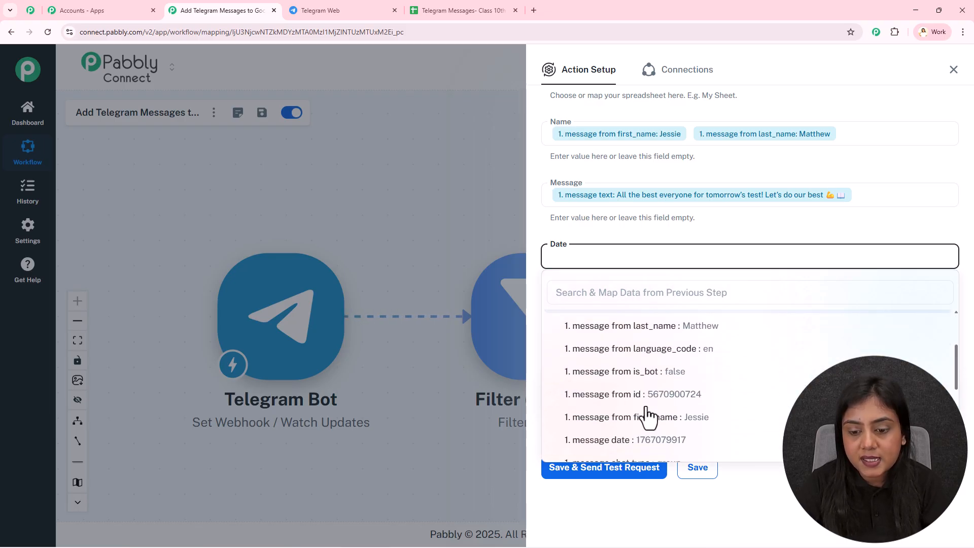
scroll(647, 419, "down", 2)
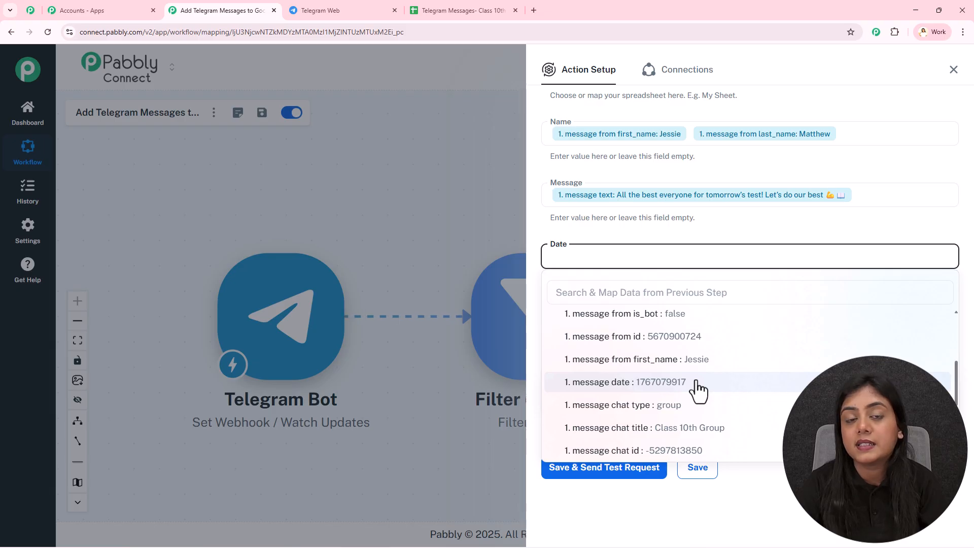
left_click(476, 11)
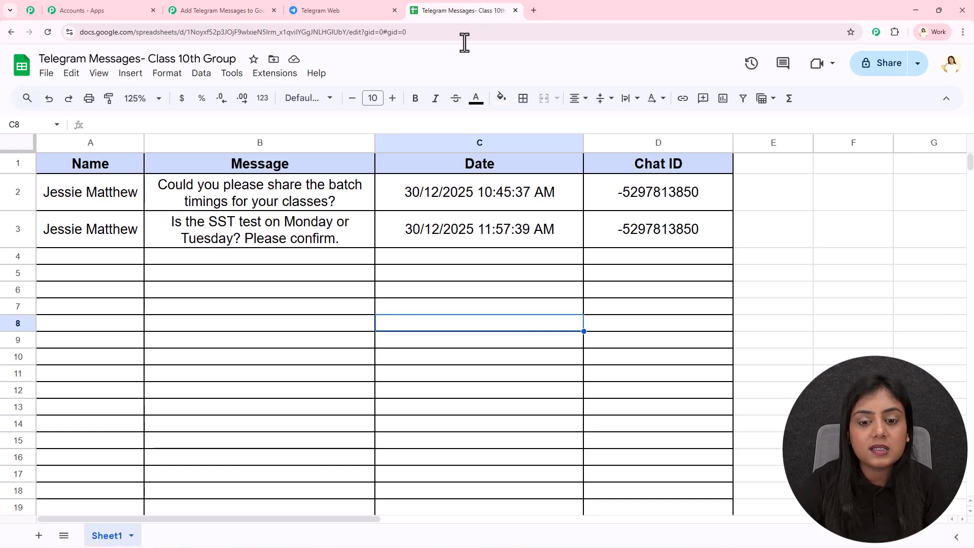
left_click(412, 235)
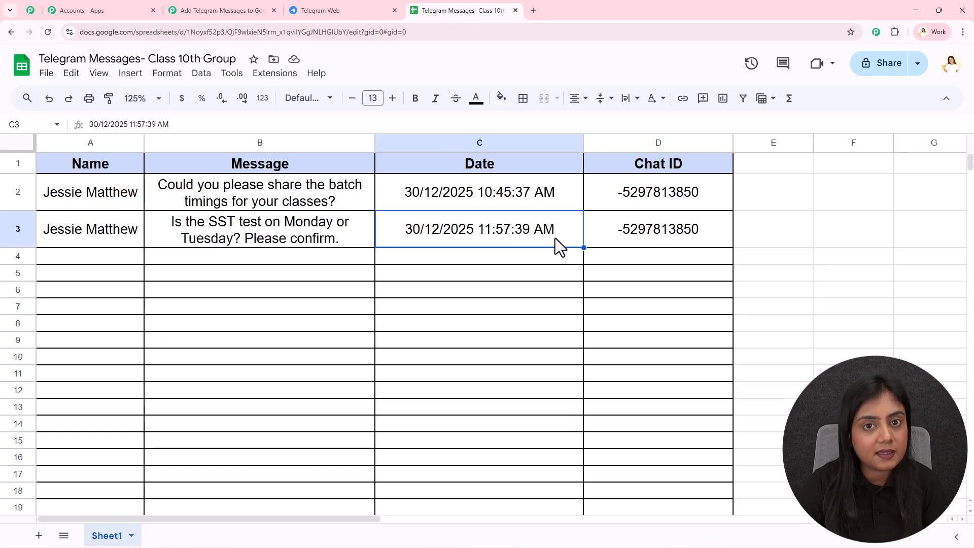
left_click(268, 12)
left_click(648, 231)
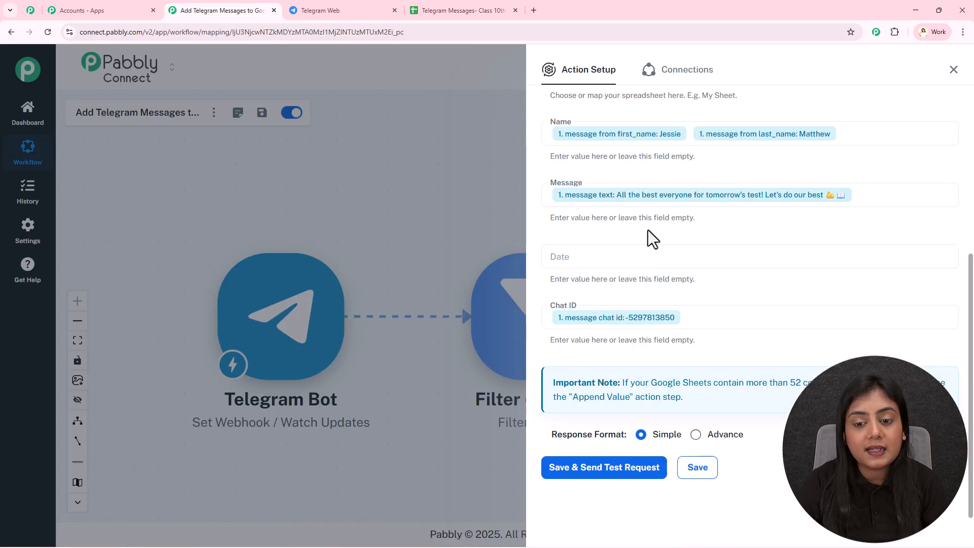
Step: Save the Google Sheets action and add a connected DateTime Formatter step after the filter, with the event Format Date with Time Zone
left_click(708, 471)
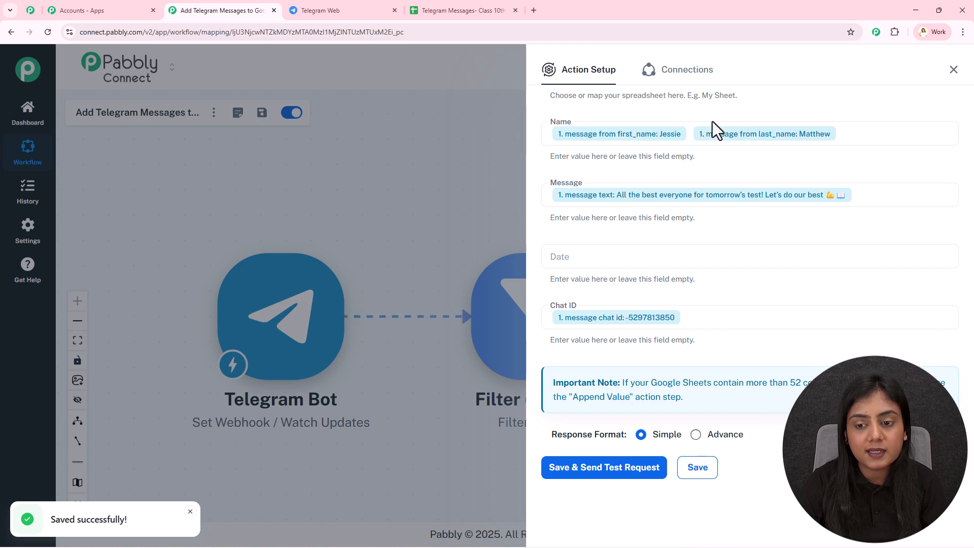
left_click(954, 70)
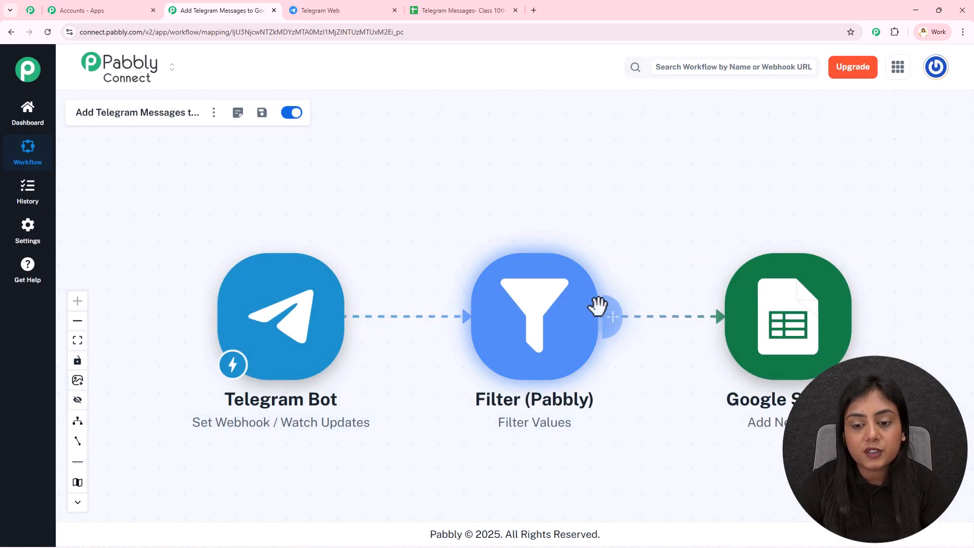
left_click(611, 321)
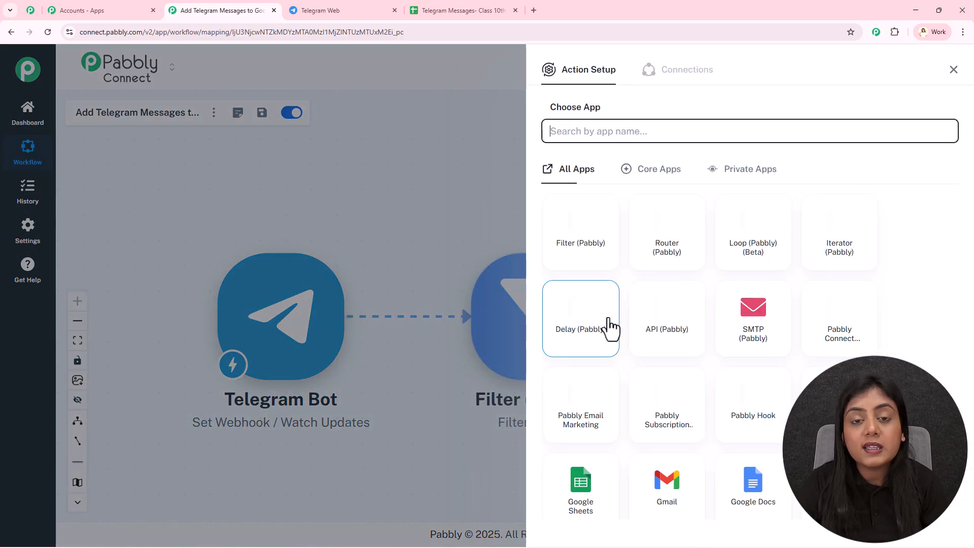
type("da")
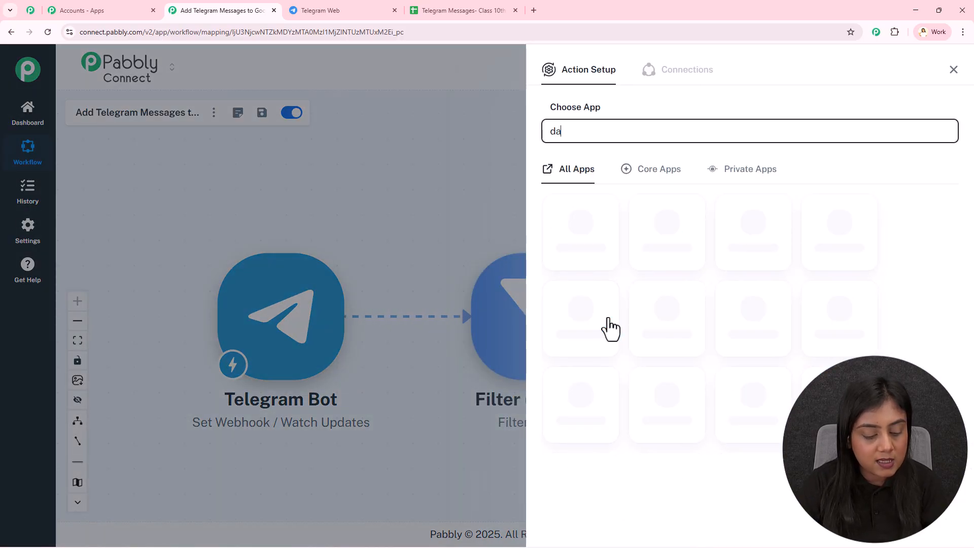
type("te")
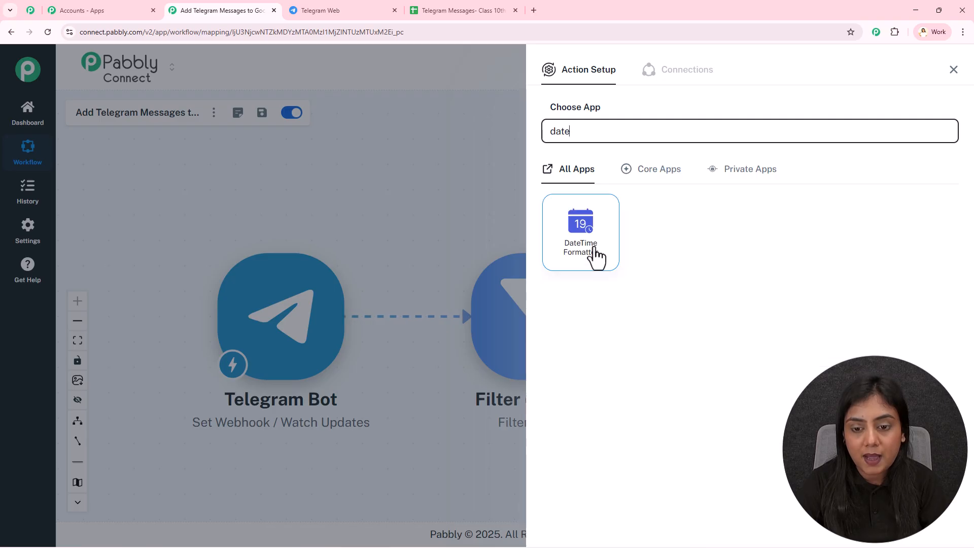
left_click(594, 256)
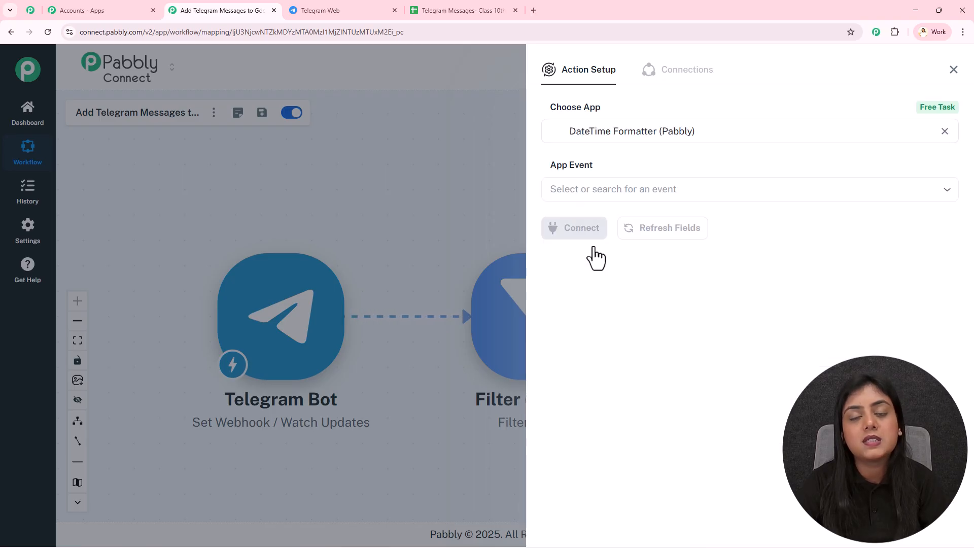
left_click(669, 193)
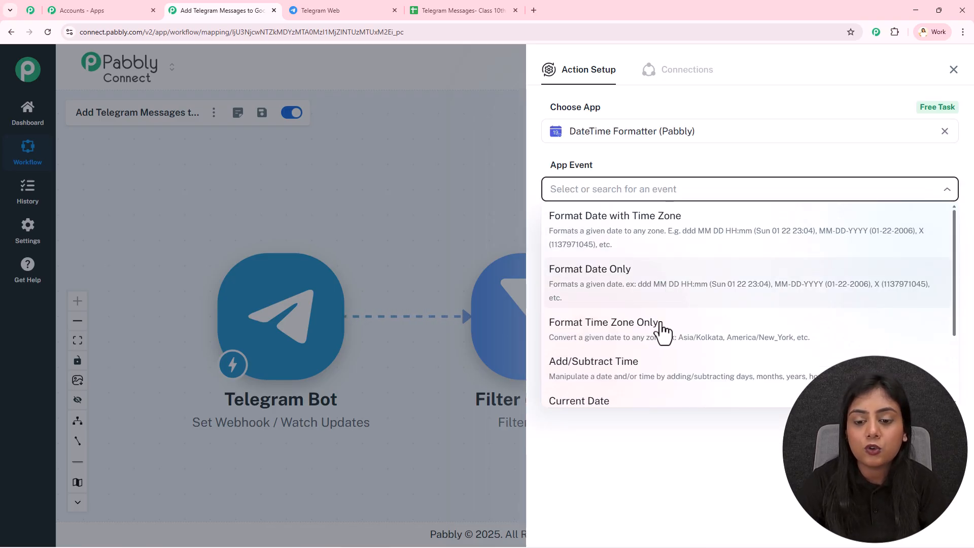
left_click(617, 216)
left_click(571, 230)
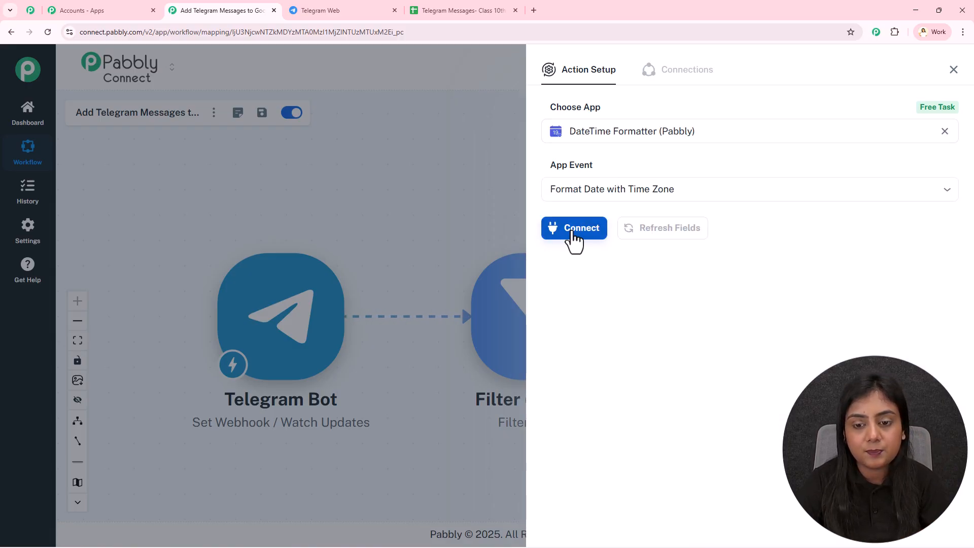
left_click(614, 280)
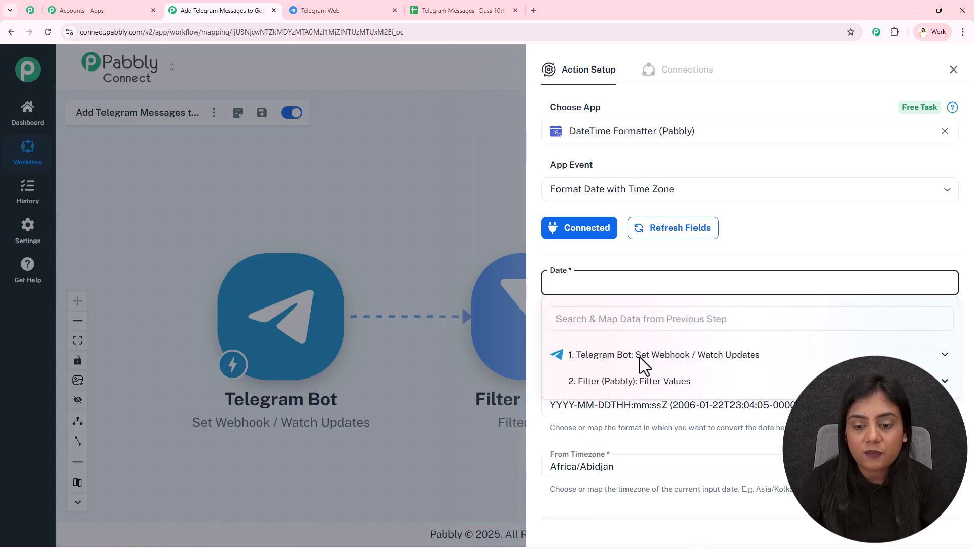
left_click(643, 355)
scroll(692, 462, "down", 2)
scroll(690, 461, "down", 2)
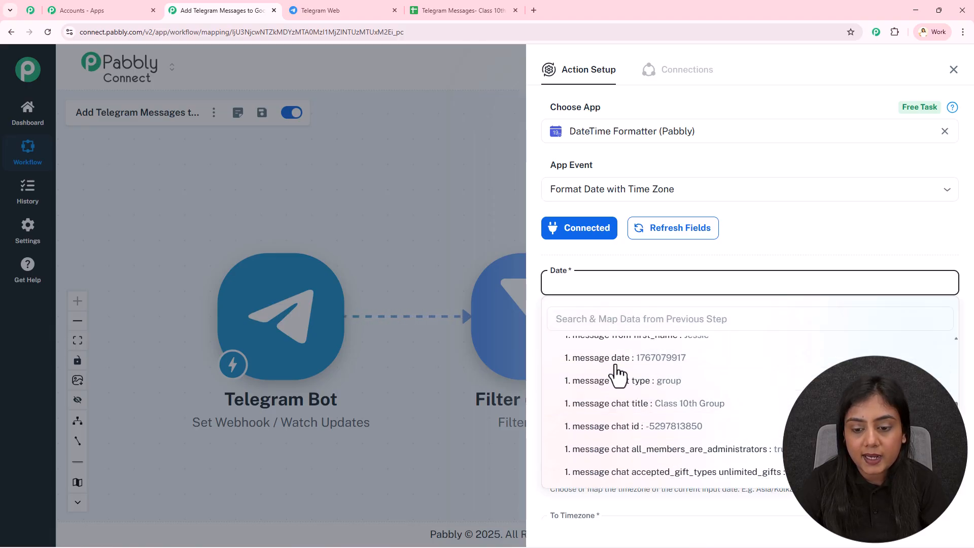
left_click(616, 356)
scroll(607, 260, "down", 3)
left_click(644, 191)
scroll(658, 304, "down", 5)
left_click(645, 370)
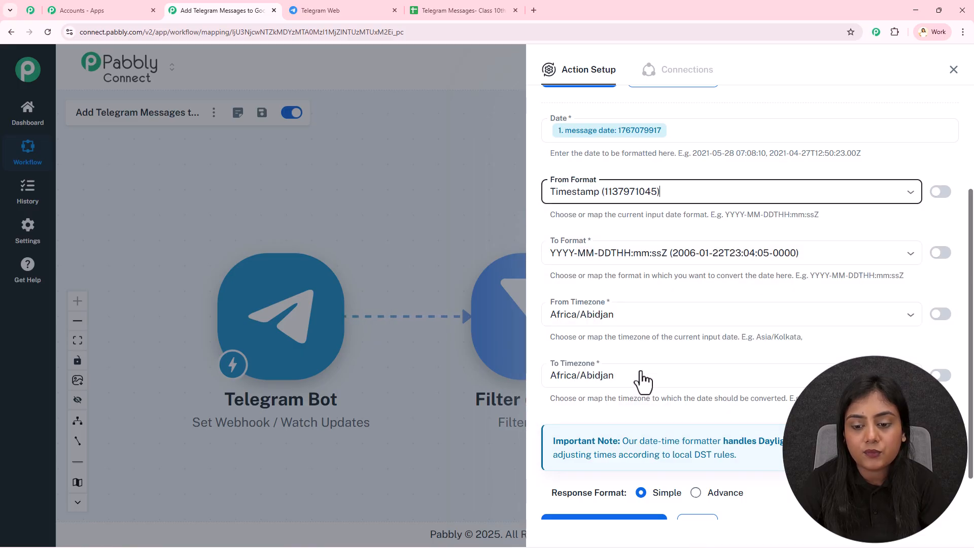
Step: Set the formatter's To Format to DD/MM/YYYY hh:mm:ss A (09/12/2020 05:30:11 PM)
left_click(613, 254)
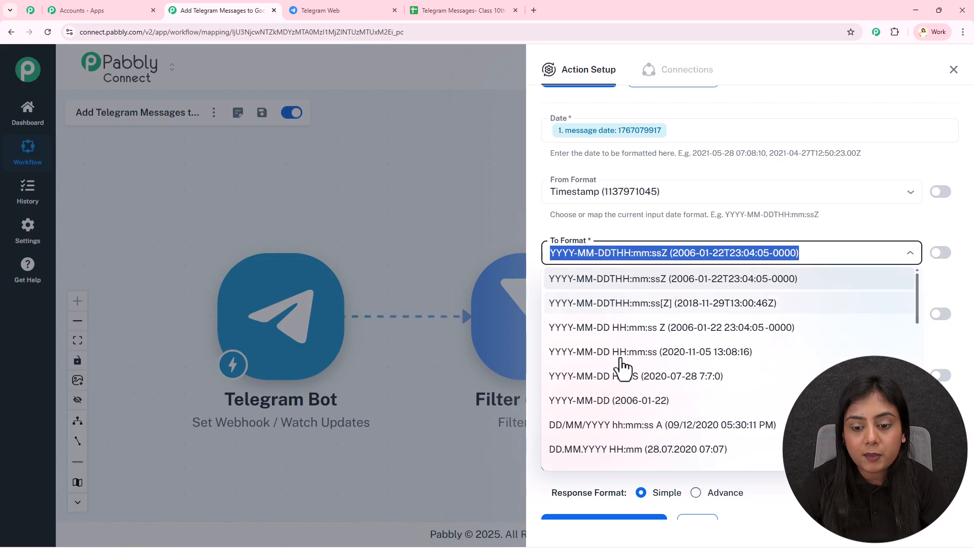
left_click(606, 426)
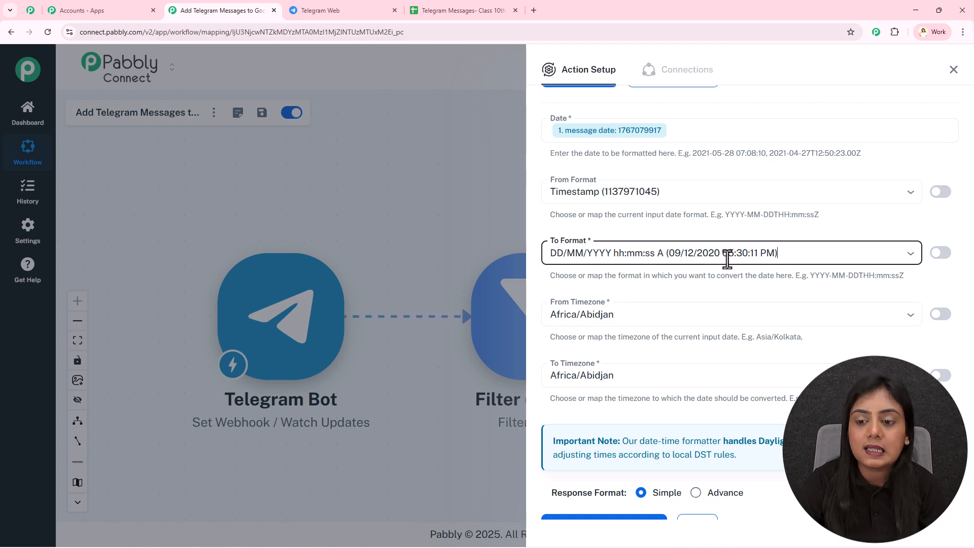
scroll(727, 259, "down", 1)
left_click(631, 258)
left_click(585, 252)
left_click(686, 255)
Step: Set the formatter's From Timezone to Etc/UTC and its To Timezone to Asia/Kolkata
scroll(631, 147, "up", 1)
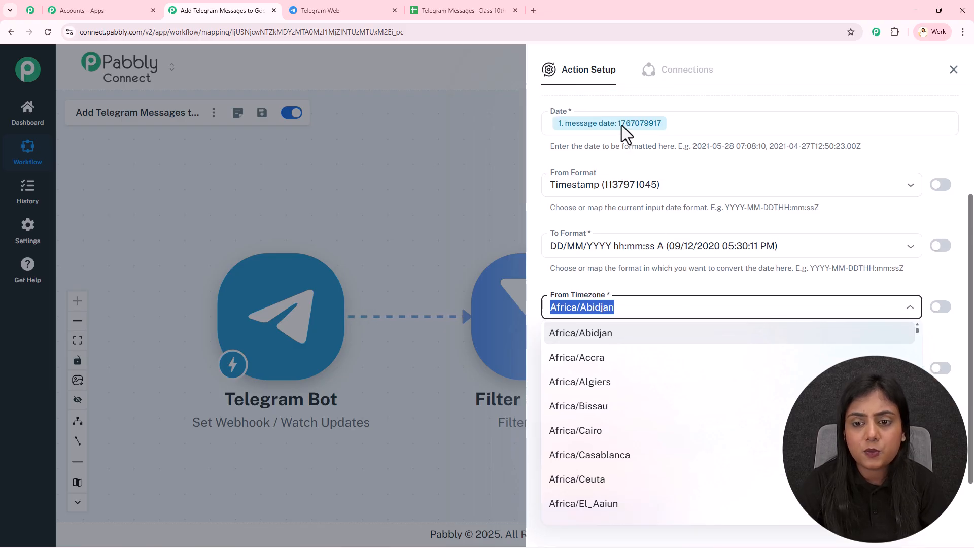
type("utc")
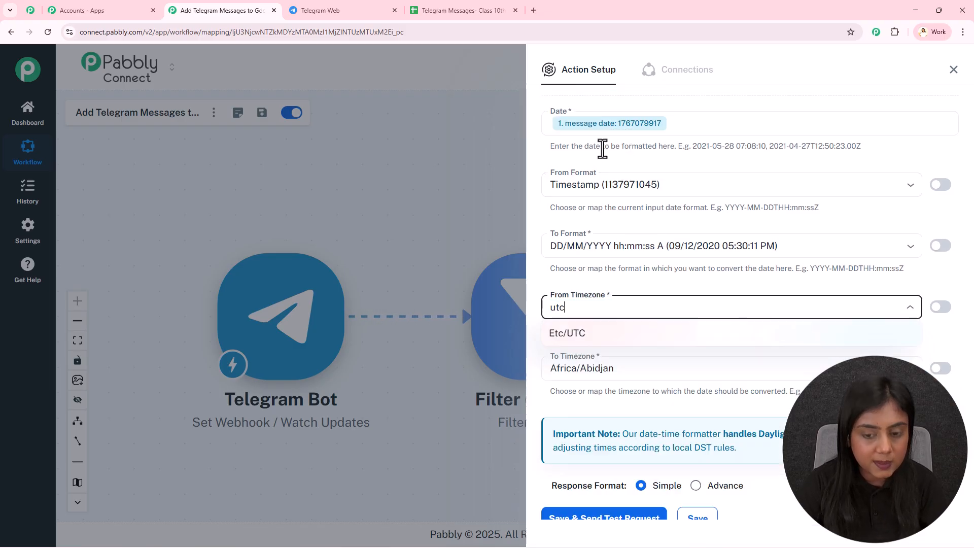
left_click(597, 337)
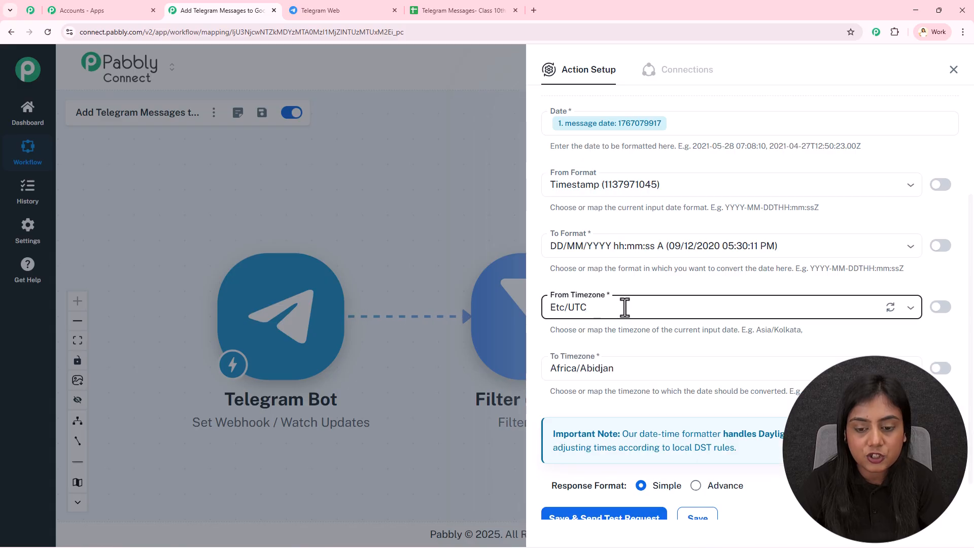
left_click(641, 373)
type("kol")
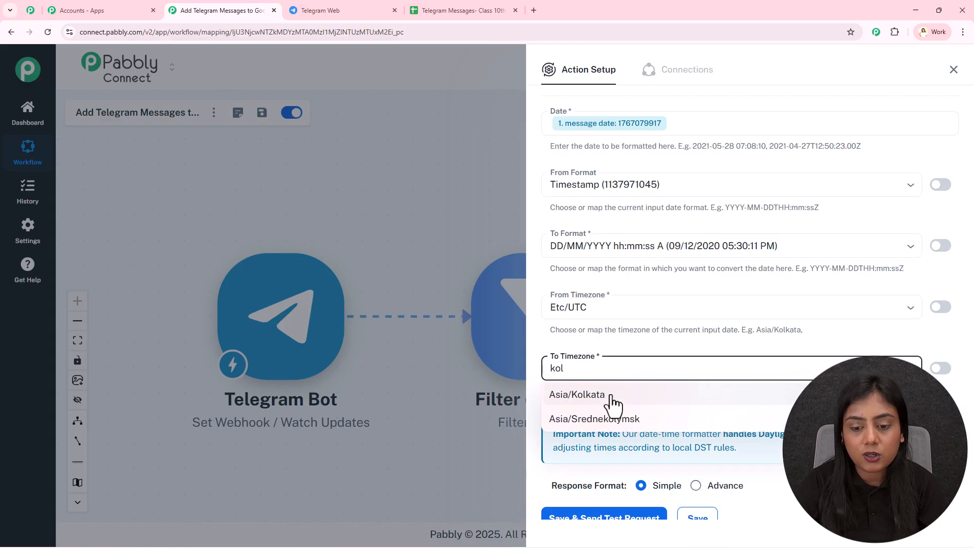
left_click(607, 395)
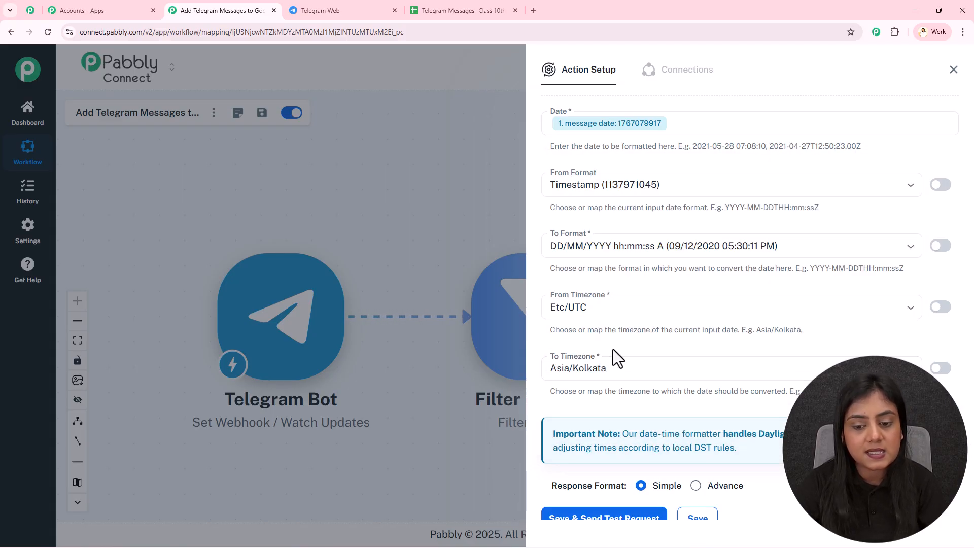
Step: Save the DateTime Formatter step with a test request, check the result value in the response, and close the step's setup
scroll(613, 349, "down", 1)
left_click(585, 470)
scroll(830, 364, "down", 4)
left_click_drag(763, 441, 868, 442)
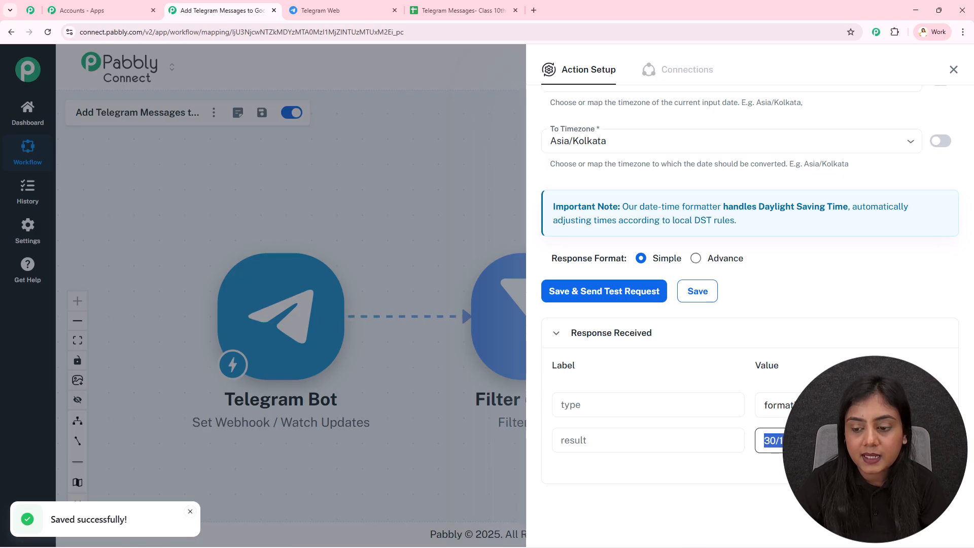
left_click(949, 71)
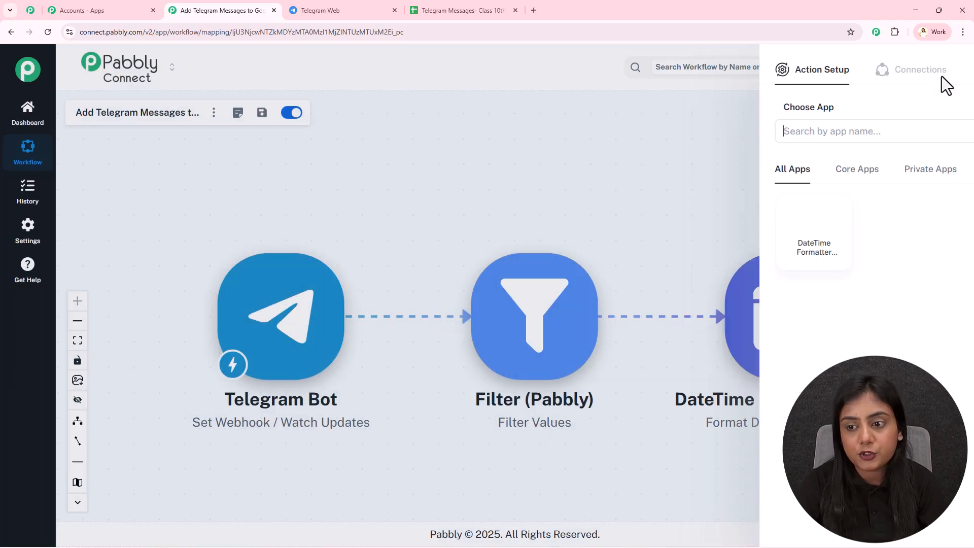
Step: Map the DateTime Formatter result to the Date column of the Google Sheets action, then save it and send a test request
left_click(802, 305)
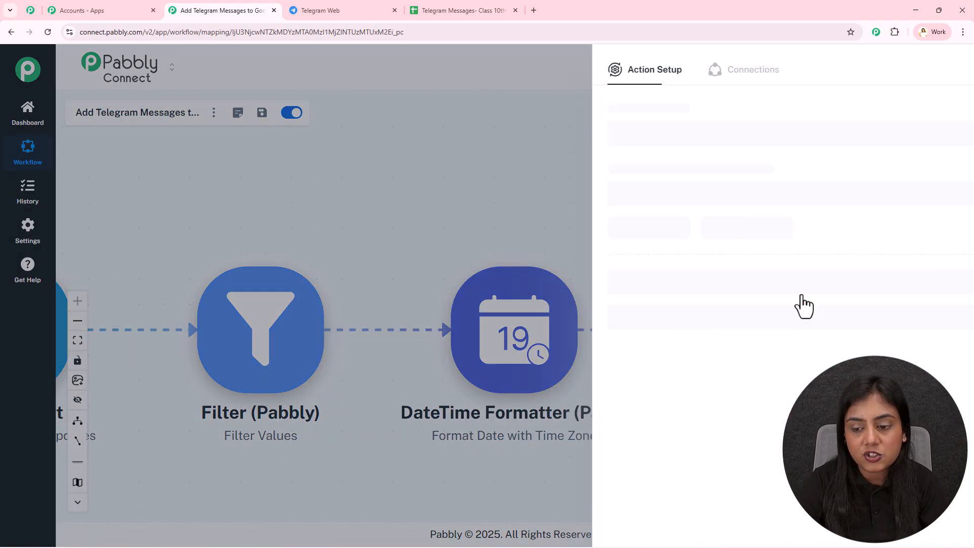
scroll(720, 353, "down", 2)
scroll(719, 353, "down", 3)
left_click(619, 299)
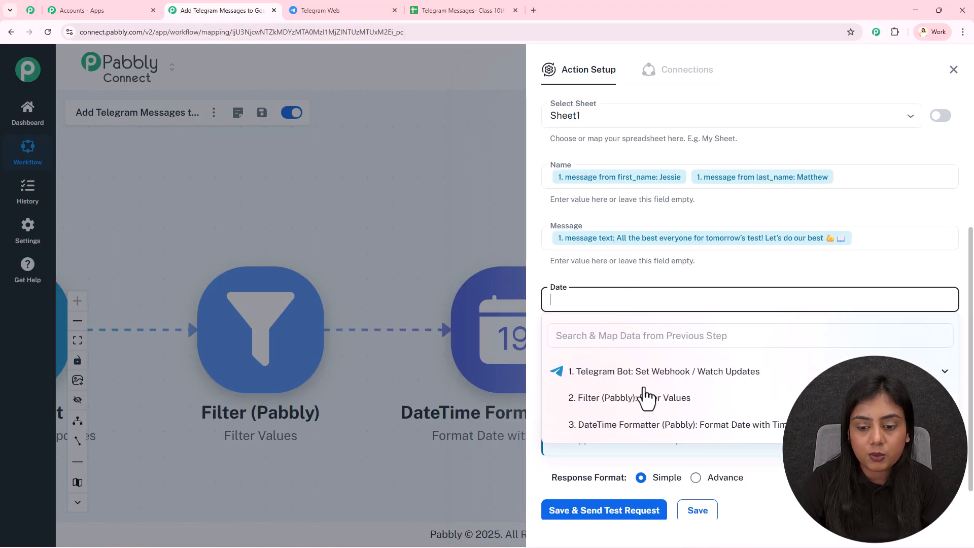
left_click(648, 425)
left_click(650, 483)
left_click(668, 279)
scroll(629, 426, "down", 1)
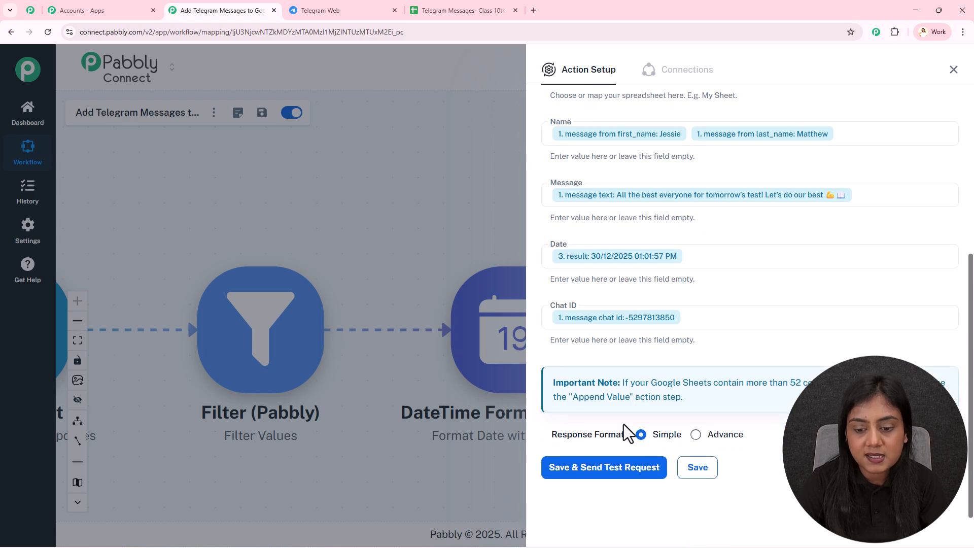
left_click(609, 472)
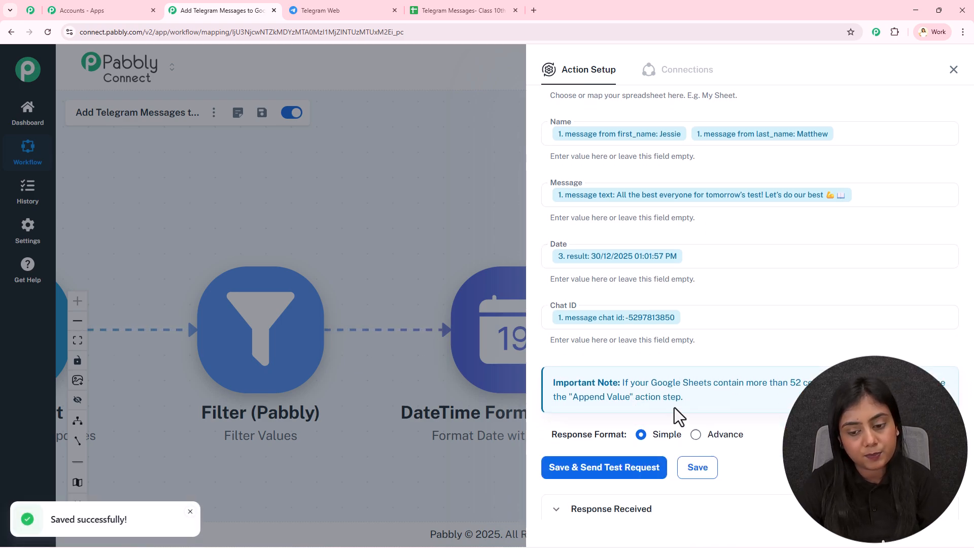
scroll(867, 272, "down", 6)
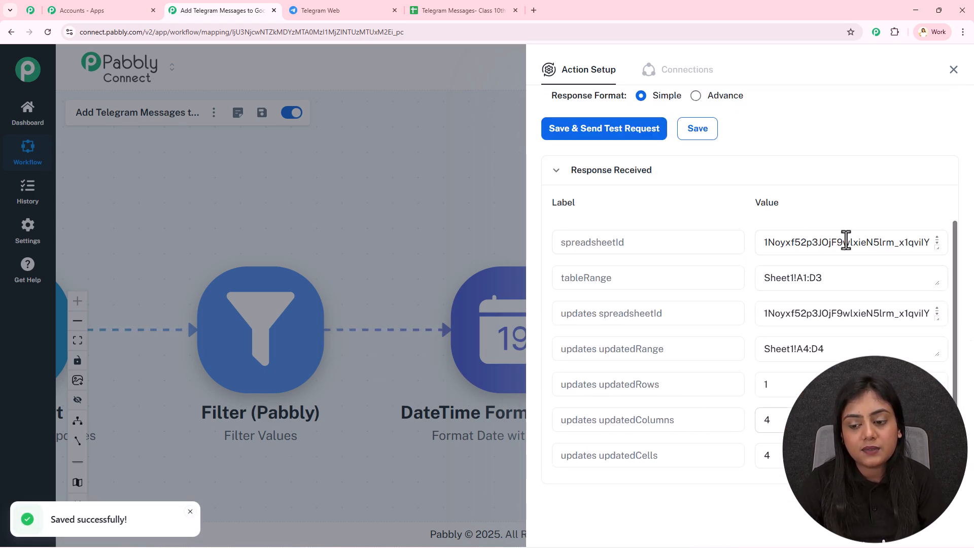
Step: Review row 4 in Google Sheets, checking its Name, Message, Date and Chat ID cells against the Telegram message
left_click(457, 9)
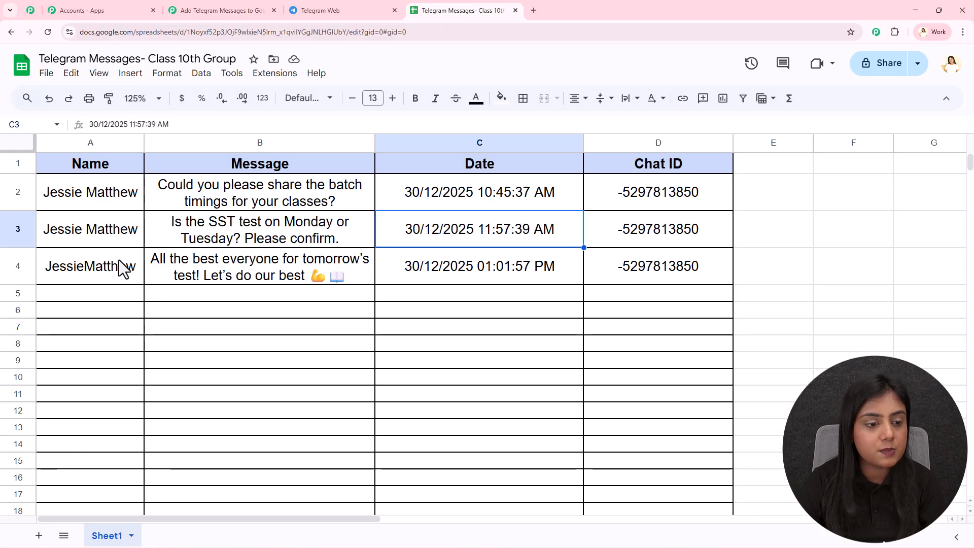
left_click_drag(127, 267, 626, 272)
left_click(535, 326)
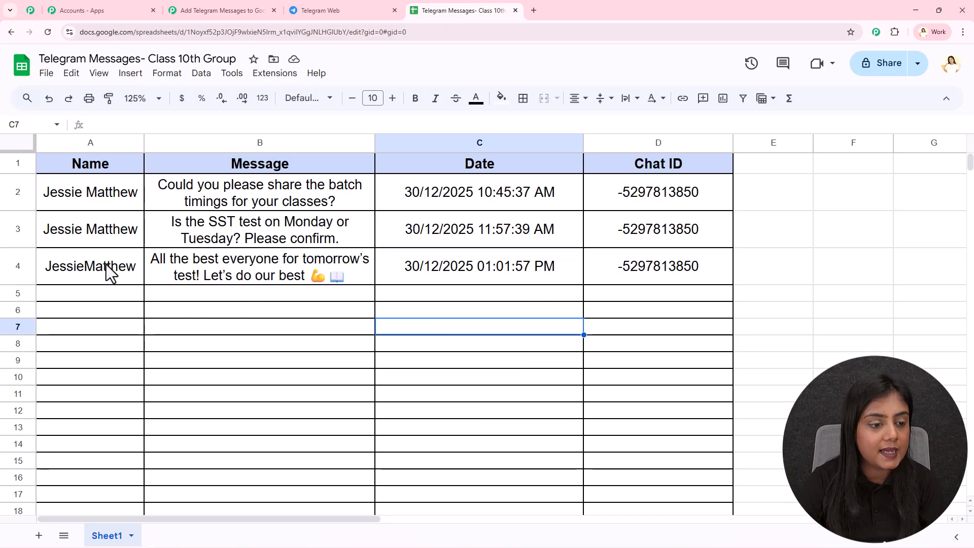
left_click_drag(95, 278, 687, 261)
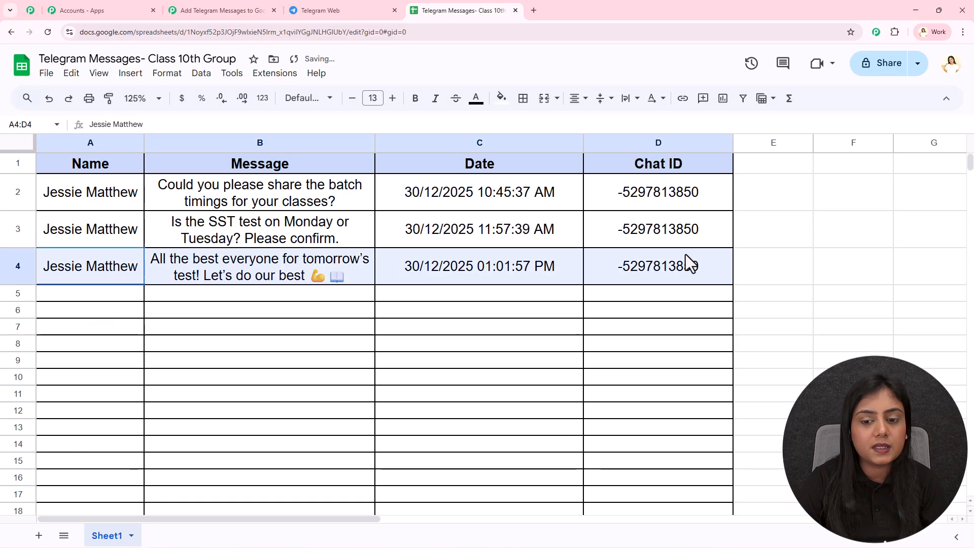
left_click(681, 337)
left_click(100, 277)
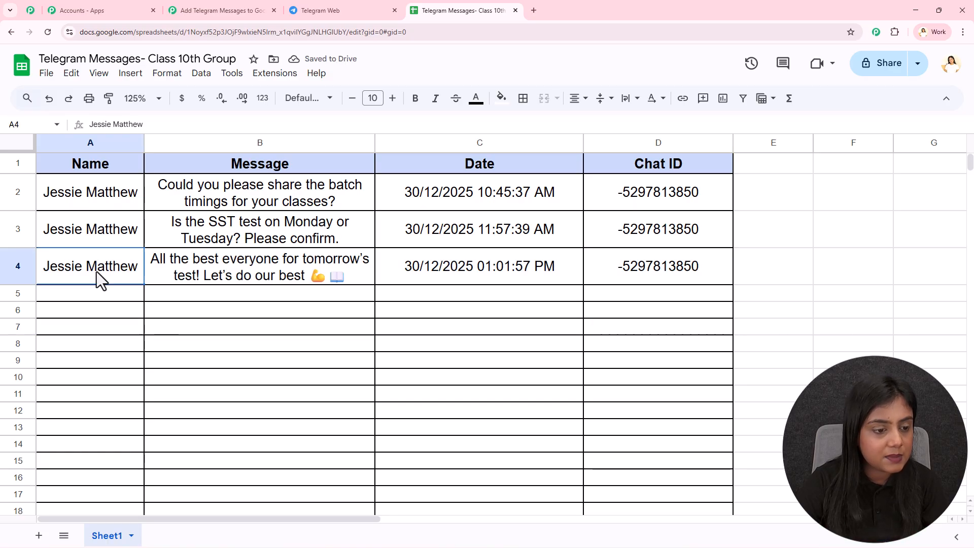
left_click(281, 276)
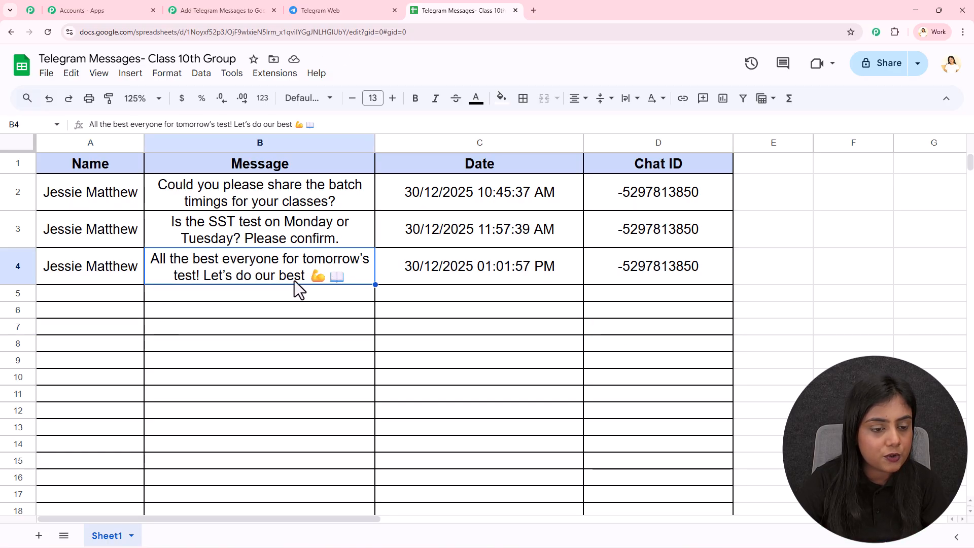
left_click(466, 269)
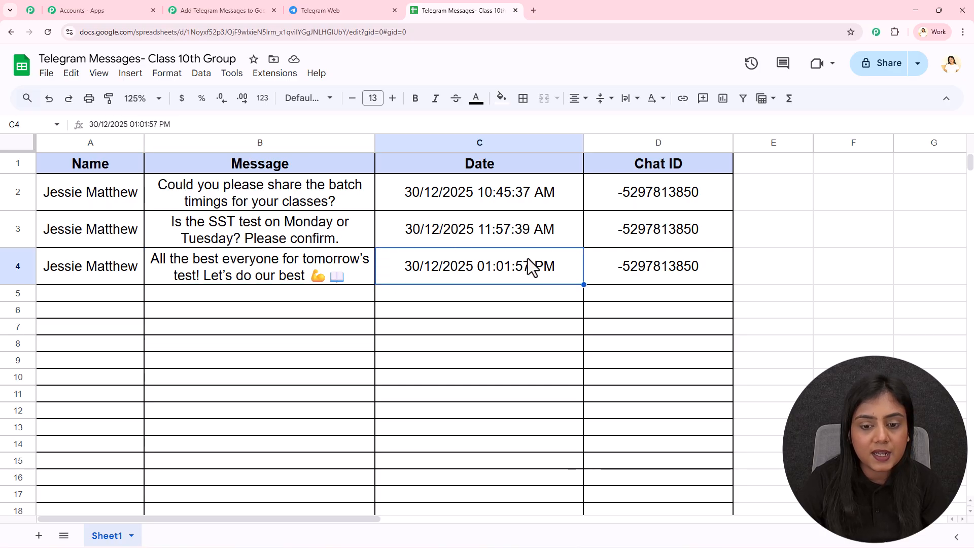
left_click(675, 267)
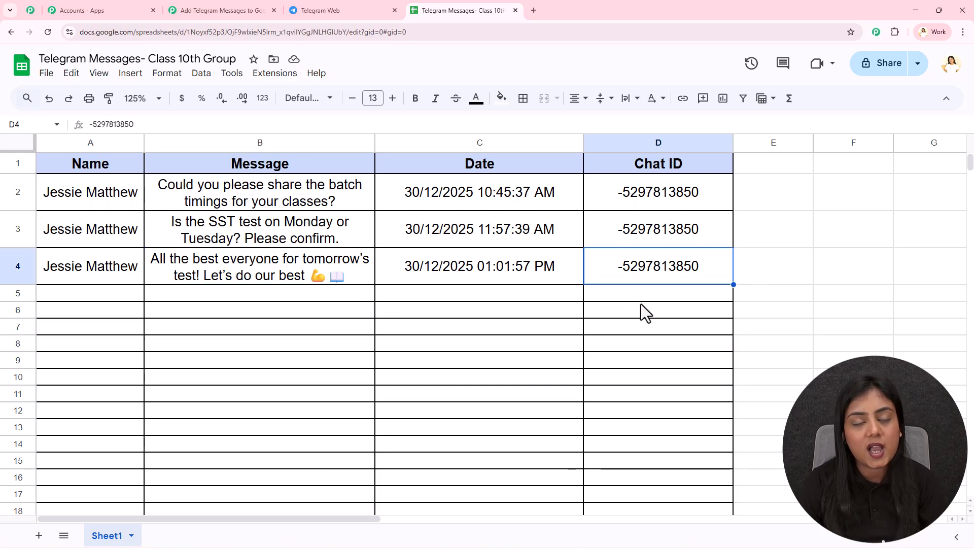
left_click_drag(91, 279, 623, 271)
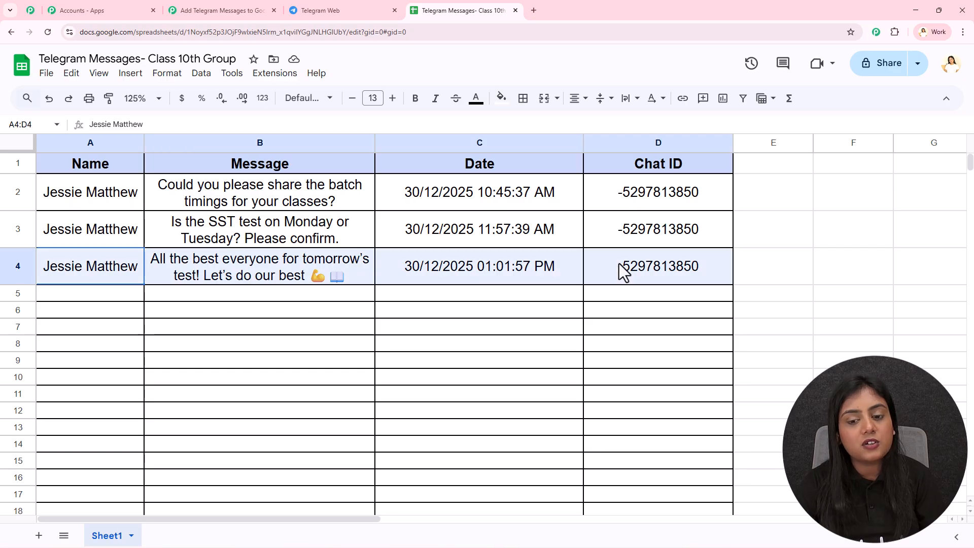
left_click(596, 336)
Step: Return to the Pabbly Connect workflow and close the Google Sheets action setup to show the full chain of steps
left_click(201, 8)
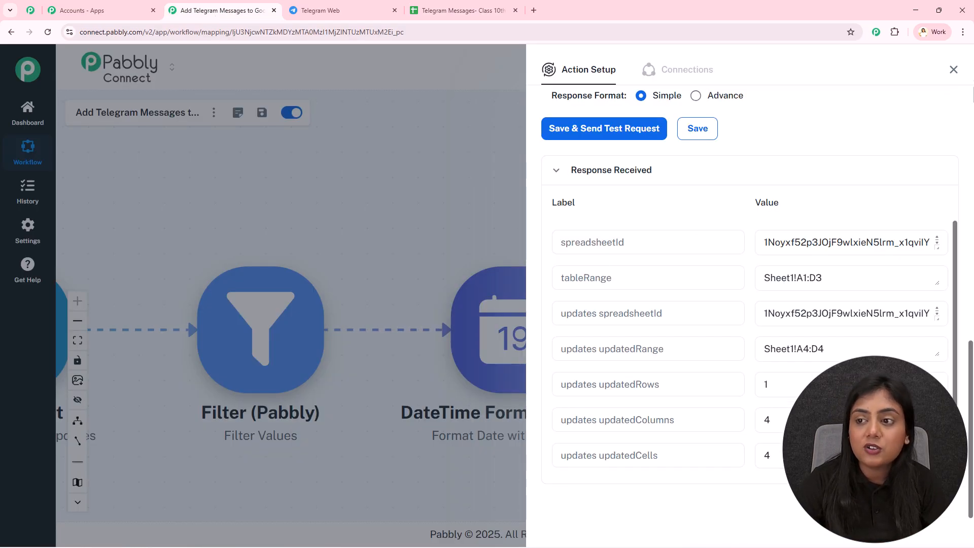
left_click(954, 69)
left_click_drag(452, 203, 584, 213)
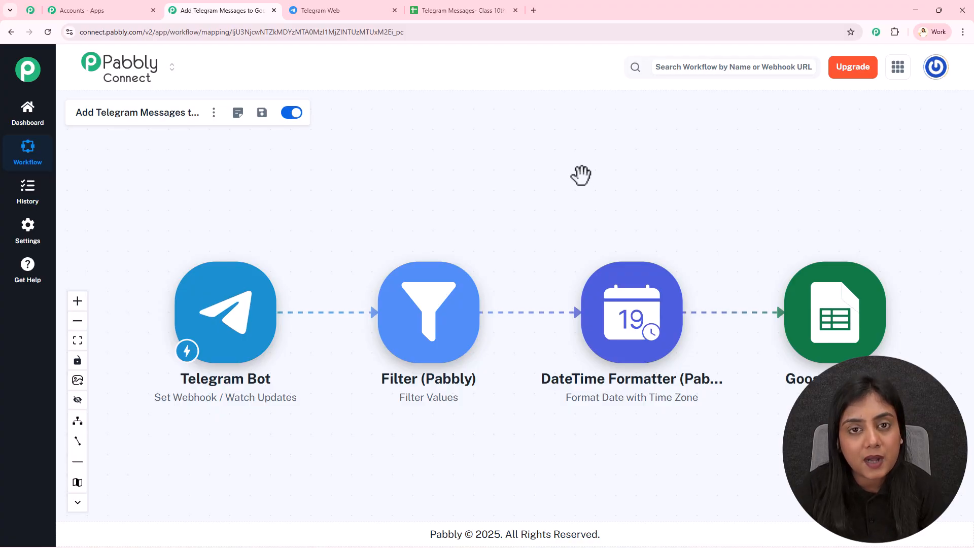